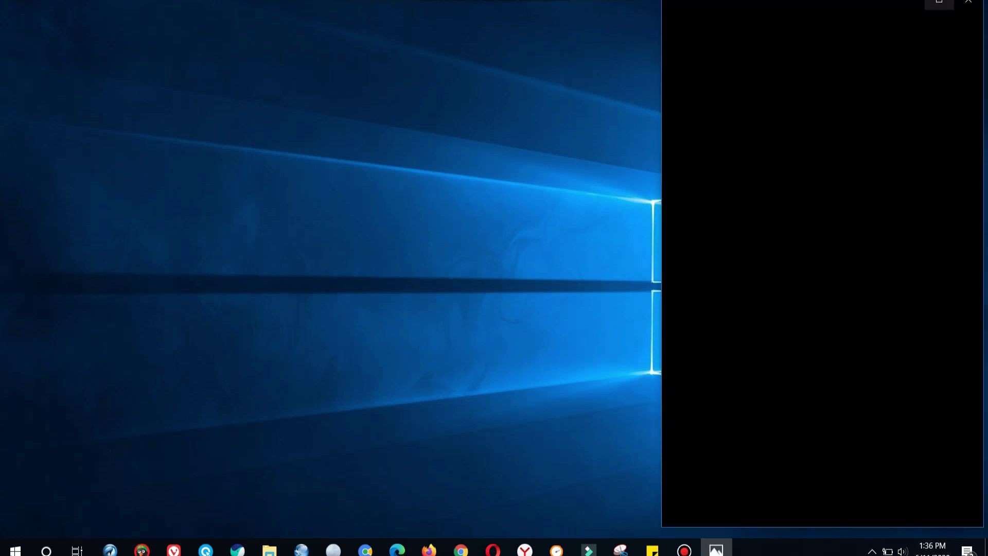
Create a blank video project named "video editor tutorial".
left_click(940, 3)
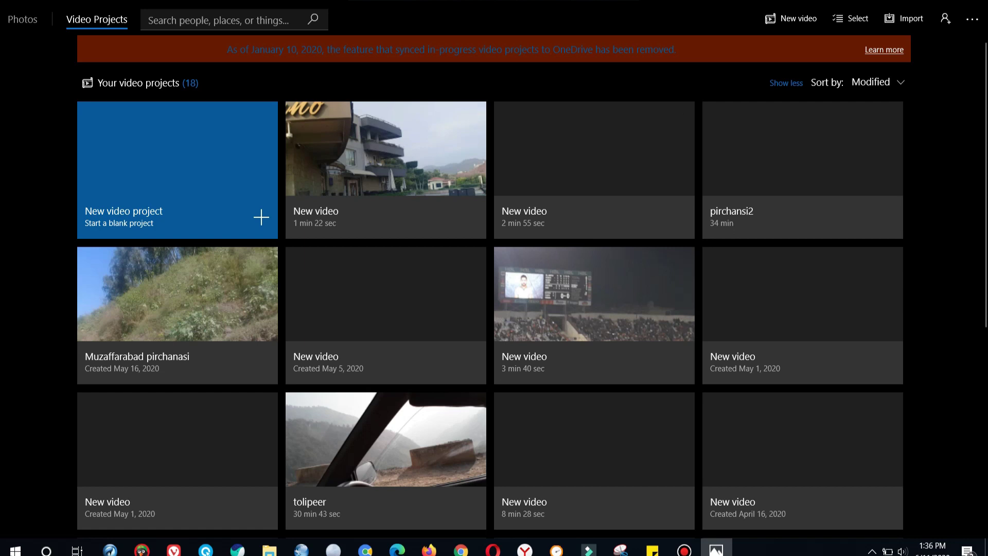
left_click(177, 169)
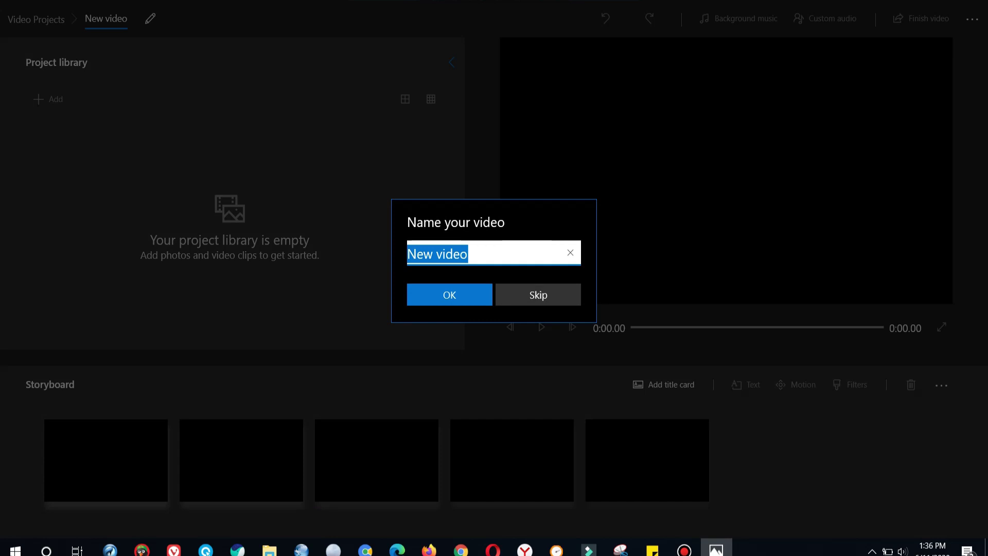
type("video ed")
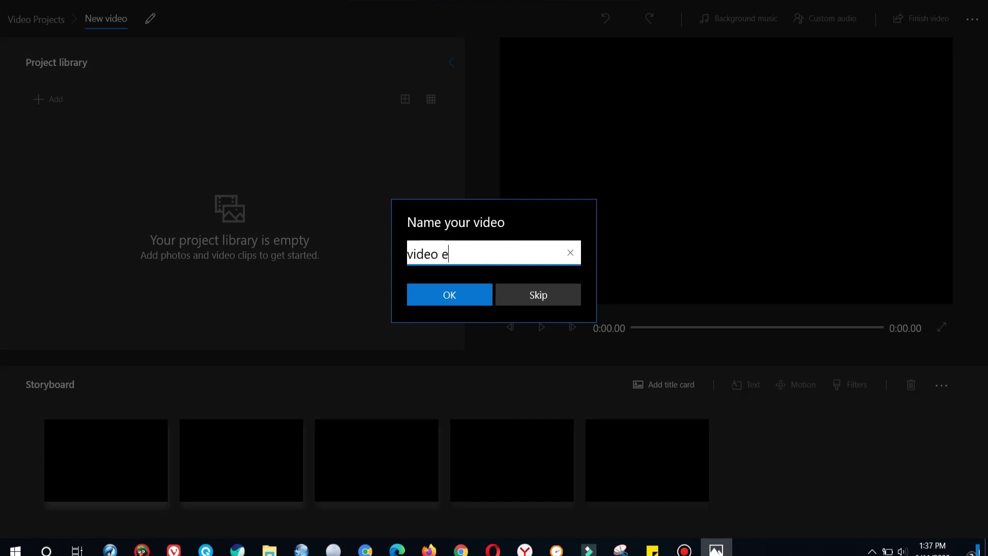
type("it")
type("or tutoi")
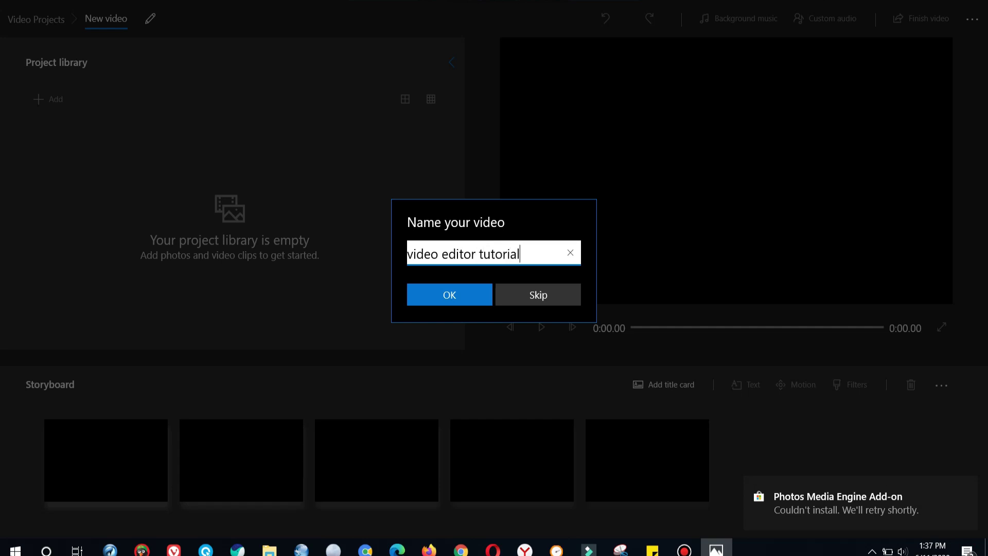
key("Return")
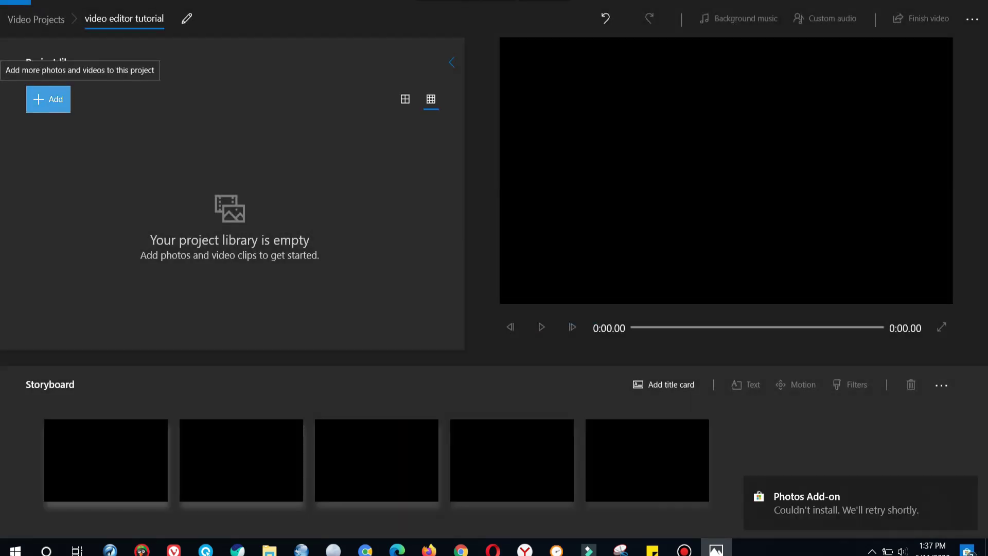
Import all the photos and video clips from the tut folder on Local Disk (F:) into the project library.
left_click(48, 99)
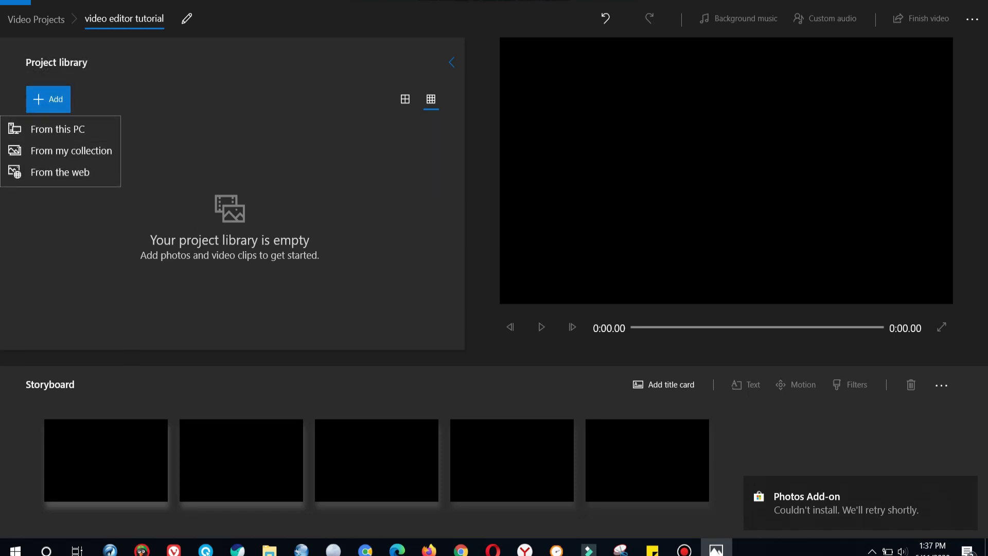
left_click(57, 129)
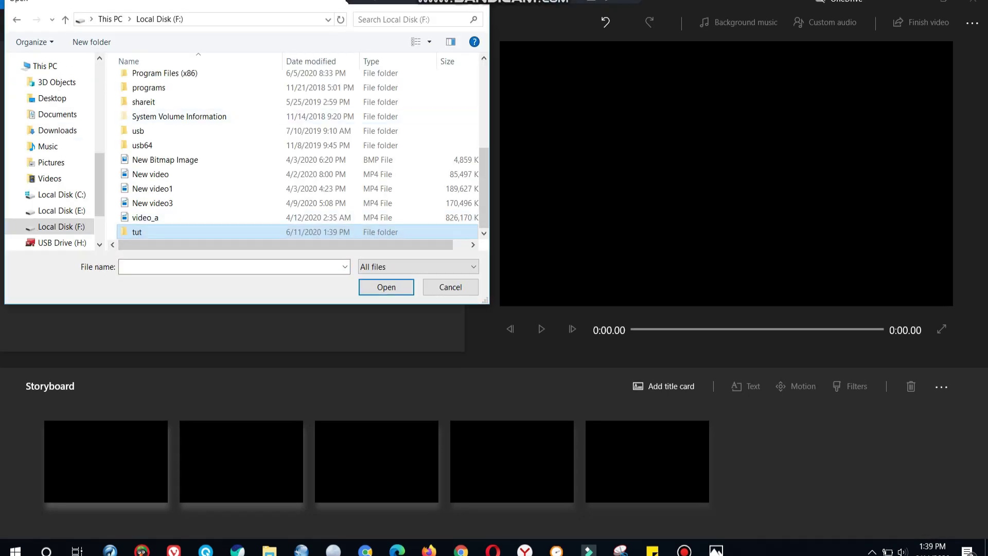
key("Return")
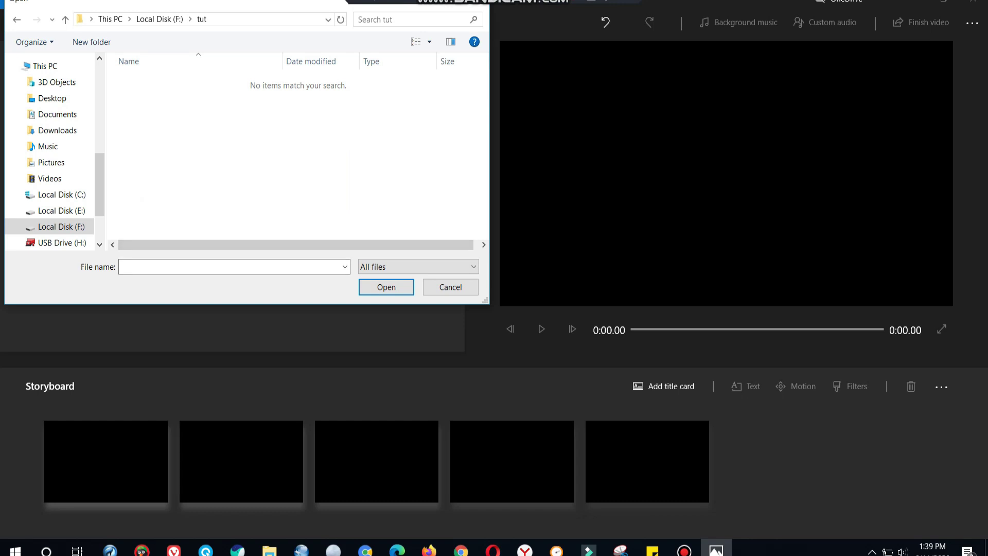
key("ctrl+a")
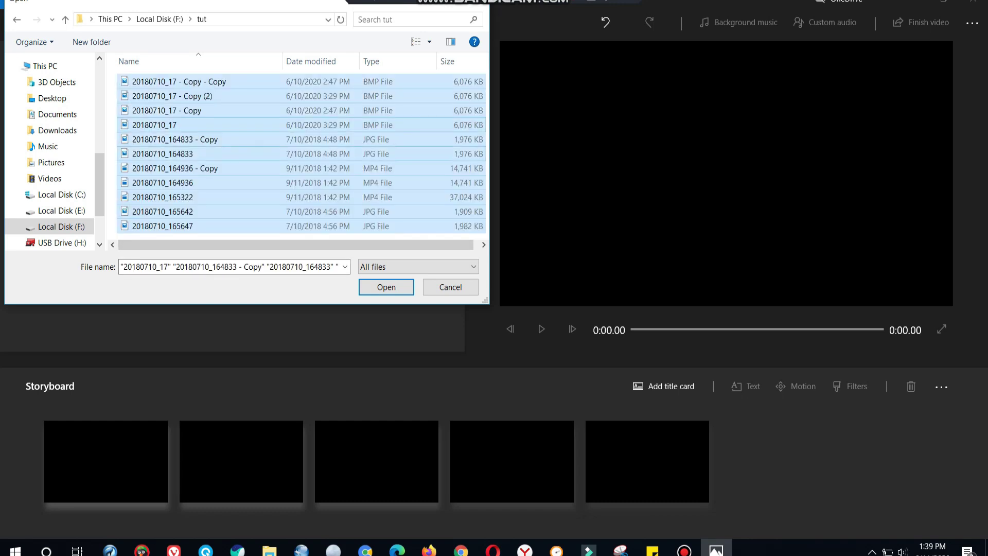
left_click(187, 97)
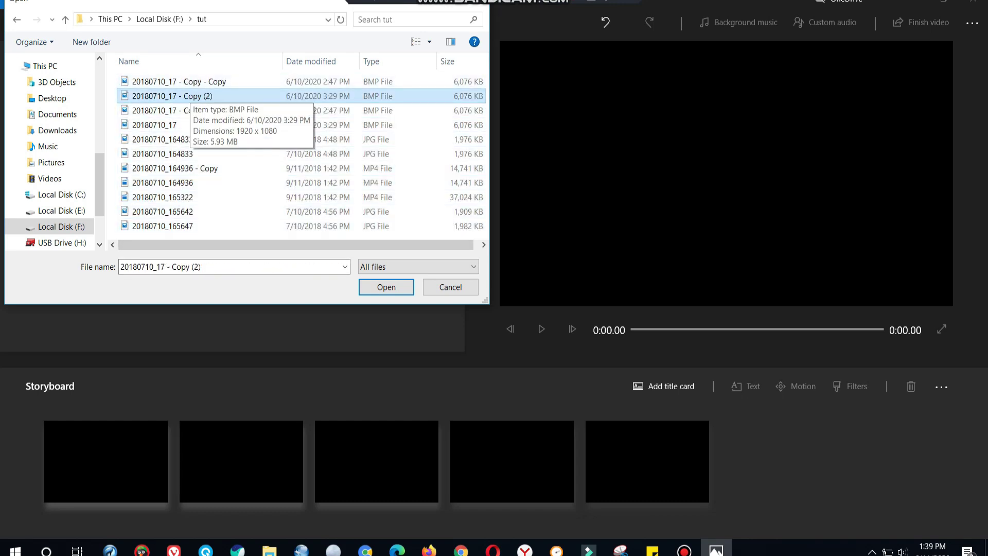
left_click(192, 81)
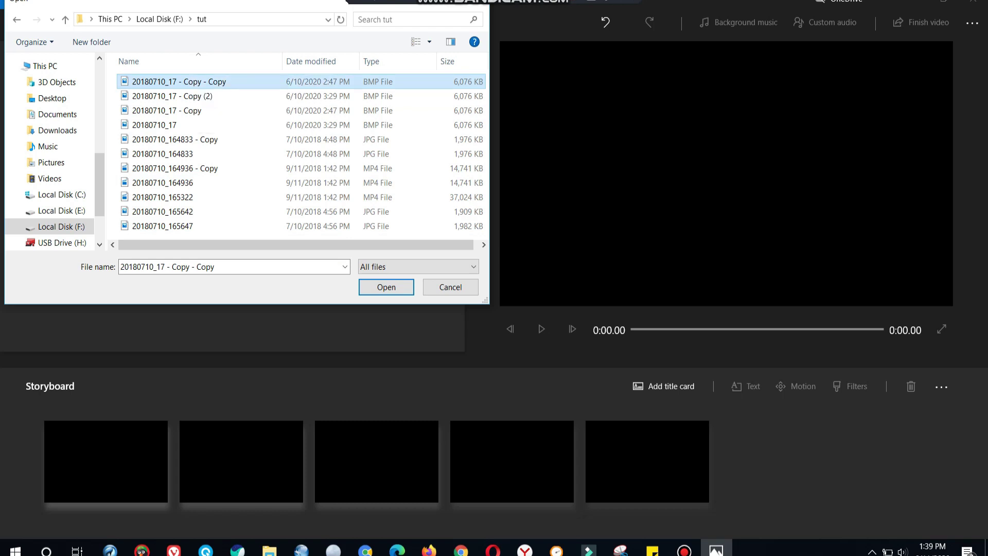
key("shift+Down")
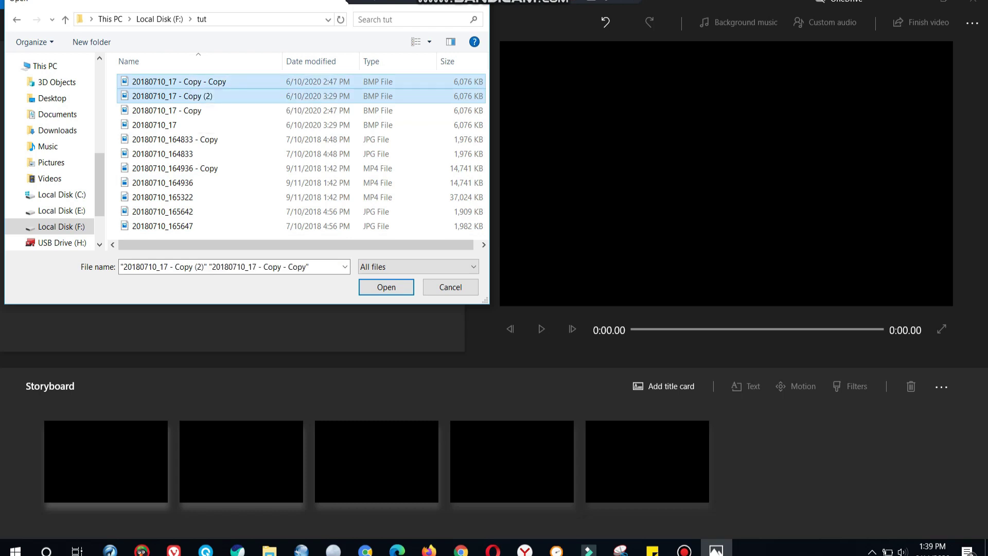
key("shift+Down")
key("shift+Down")
key("shift+Down")
key("shift+Down")
key("shift+Down")
key("shift+Down")
key("shift+Down")
key("shift+Down")
key("shift+Down")
key("Return")
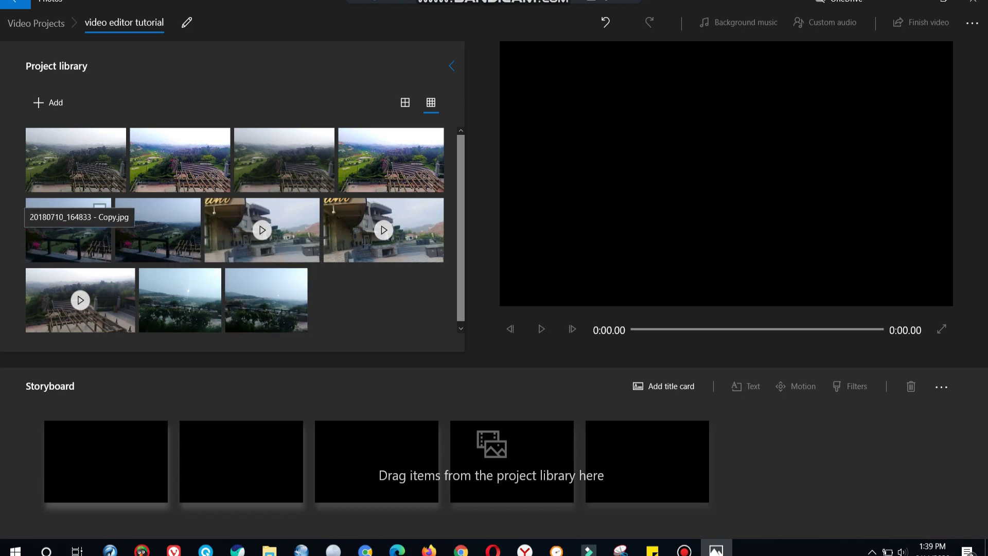
Place the photos 20180710_164833 - Copy and 20180710_164833 and the first building video clip in the storyboard.
left_click(80, 237)
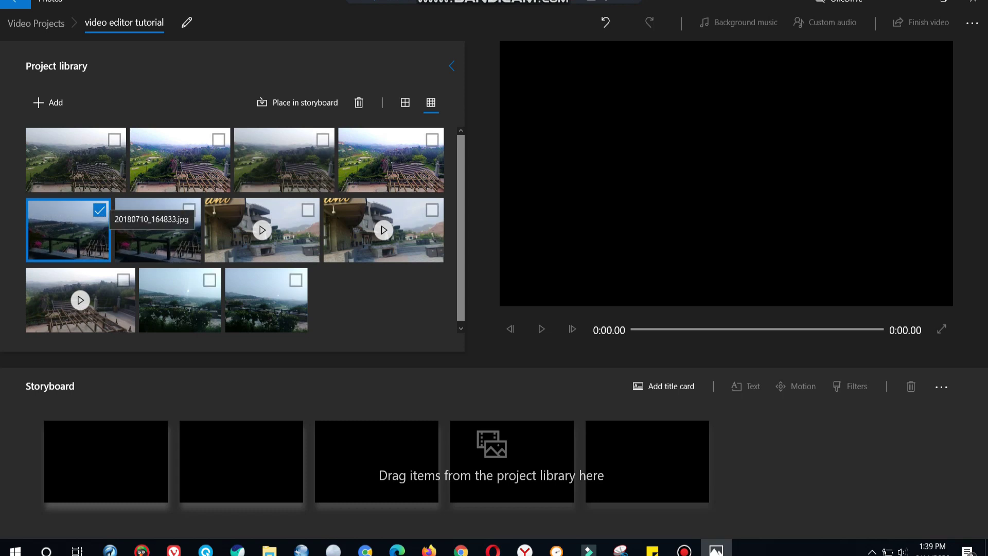
left_click(153, 239)
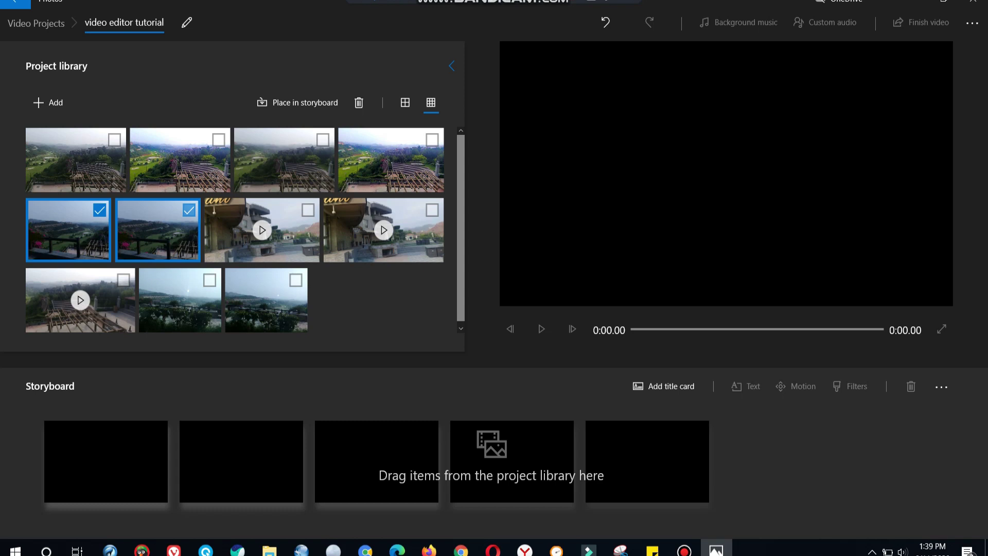
left_click(308, 210)
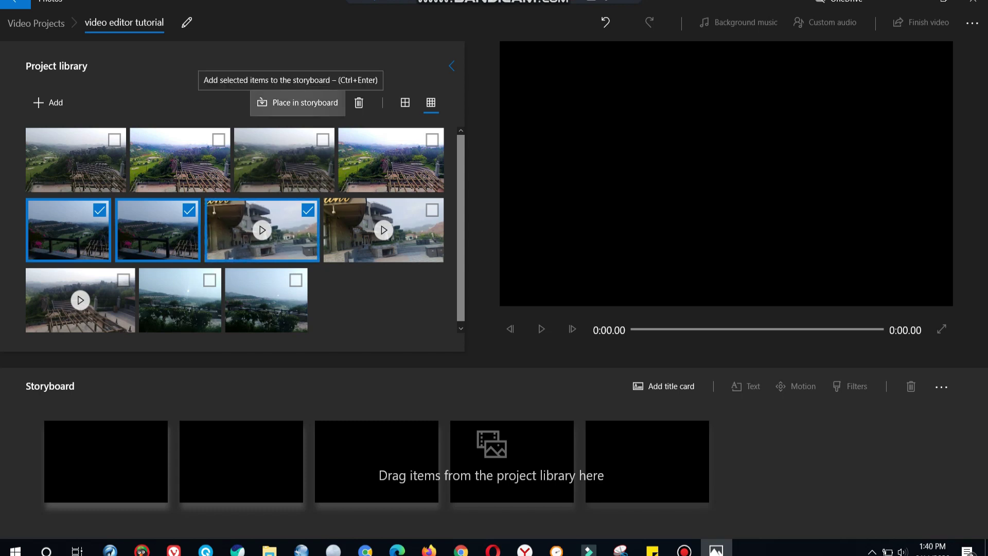
left_click(297, 102)
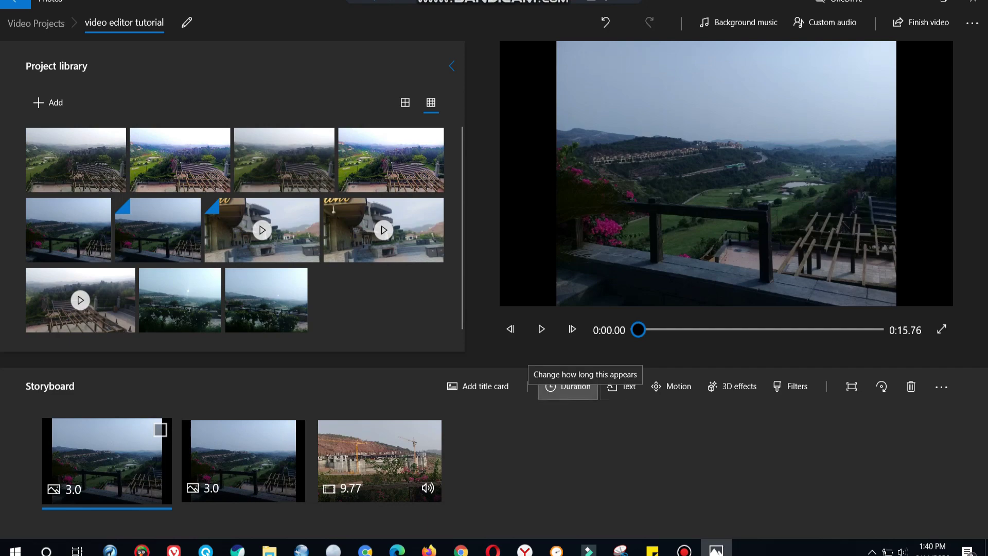
Add a title card at the start of the storyboard and set its duration to 7 seconds.
left_click(479, 387)
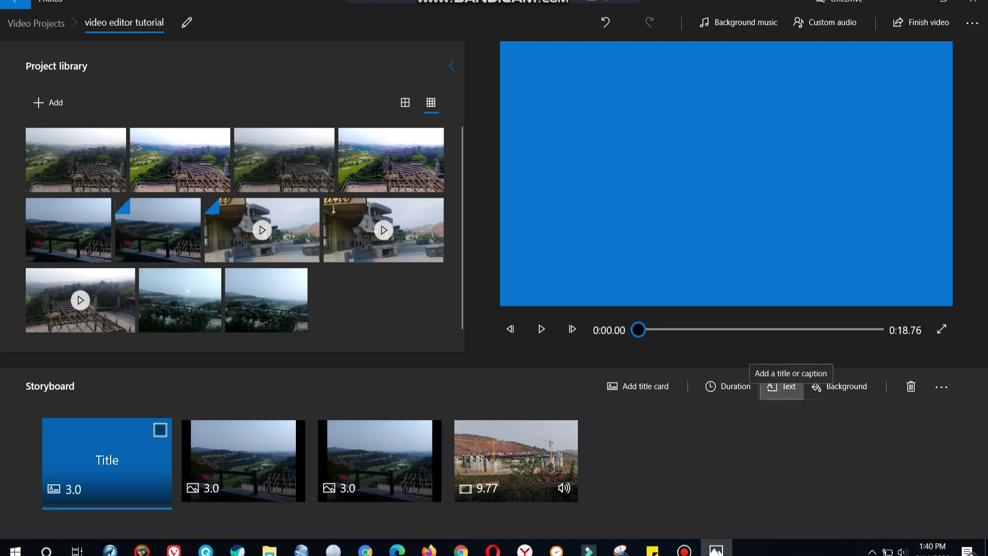
left_click(728, 386)
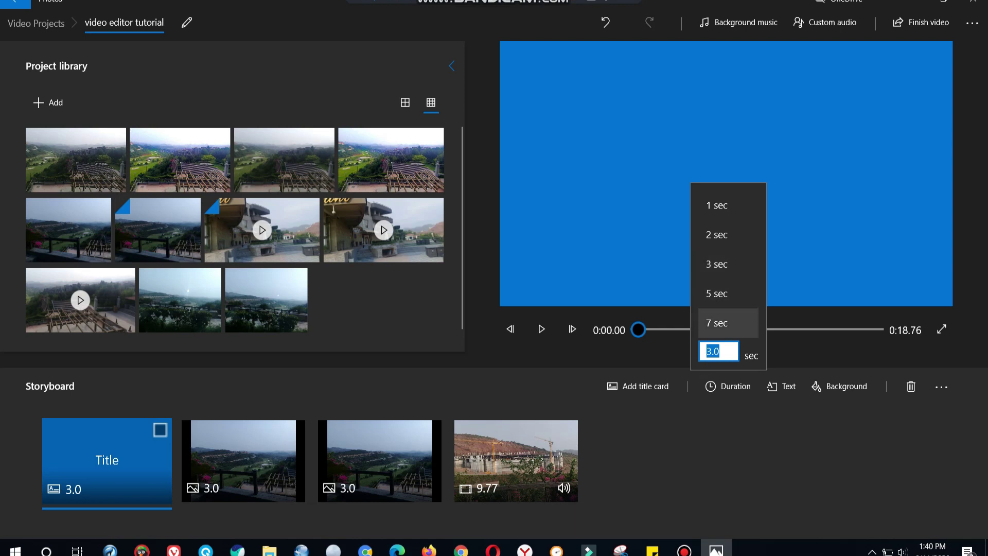
left_click(727, 322)
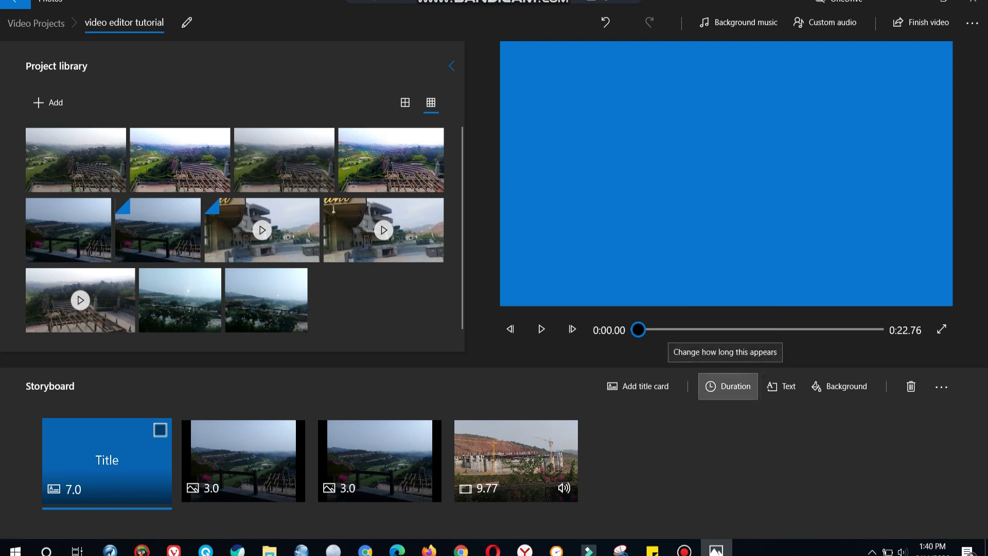
Set the title card's duration to a custom value of 9 seconds.
left_click(728, 386)
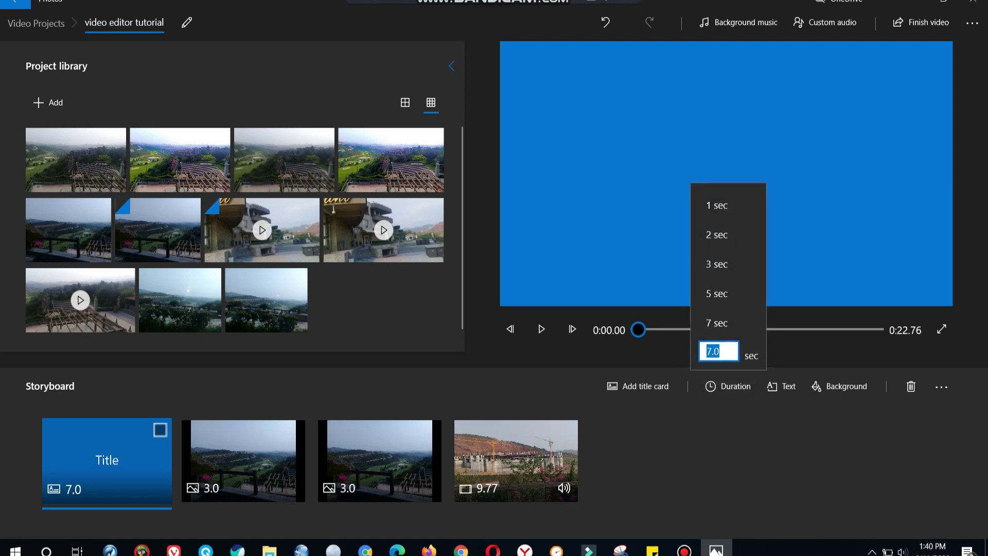
type("9")
key("Return")
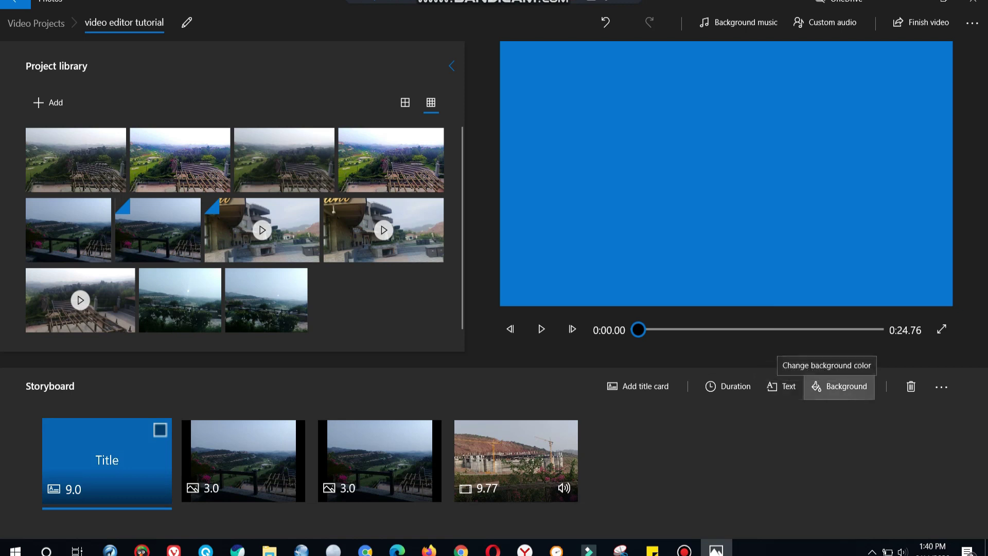
Change the title card's background color to Rose and apply it.
left_click(839, 386)
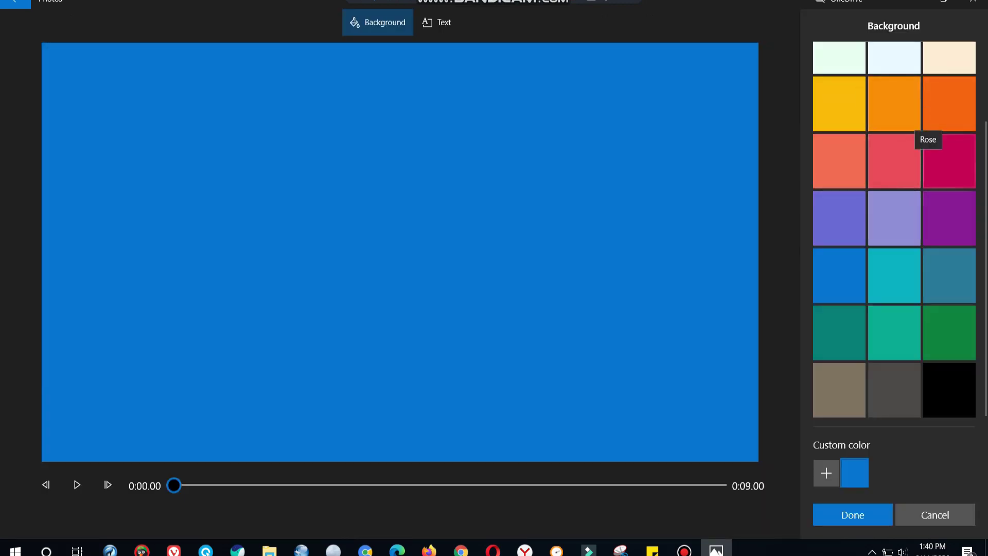
left_click(933, 154)
left_click(894, 155)
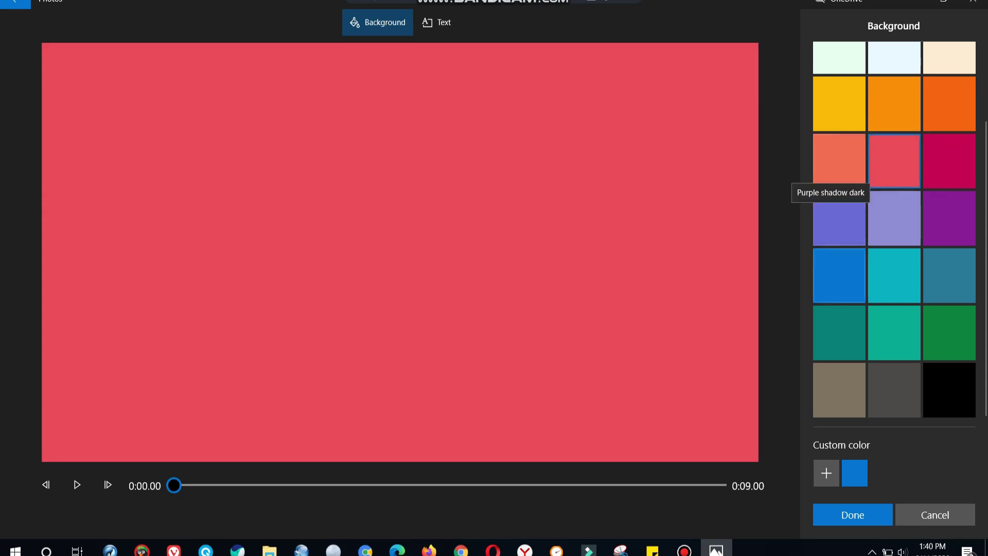
left_click(944, 160)
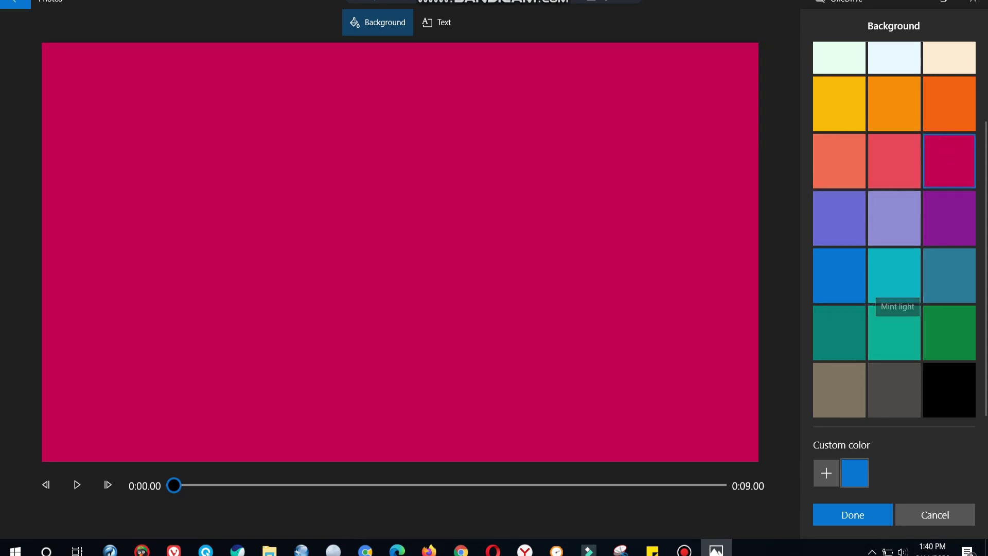
left_click(853, 514)
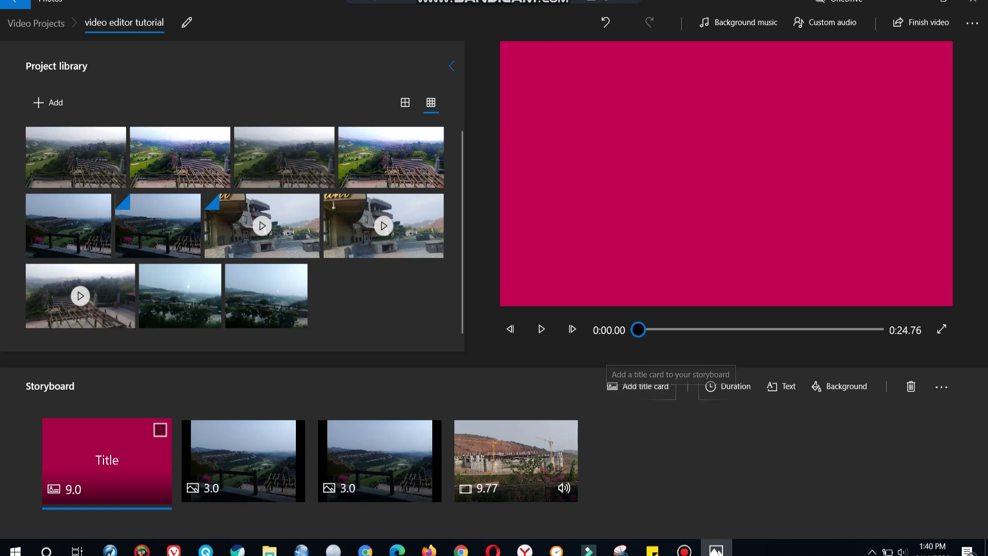
Open the title card's text for editing and move the playhead to about 0.83 seconds.
left_click(781, 386)
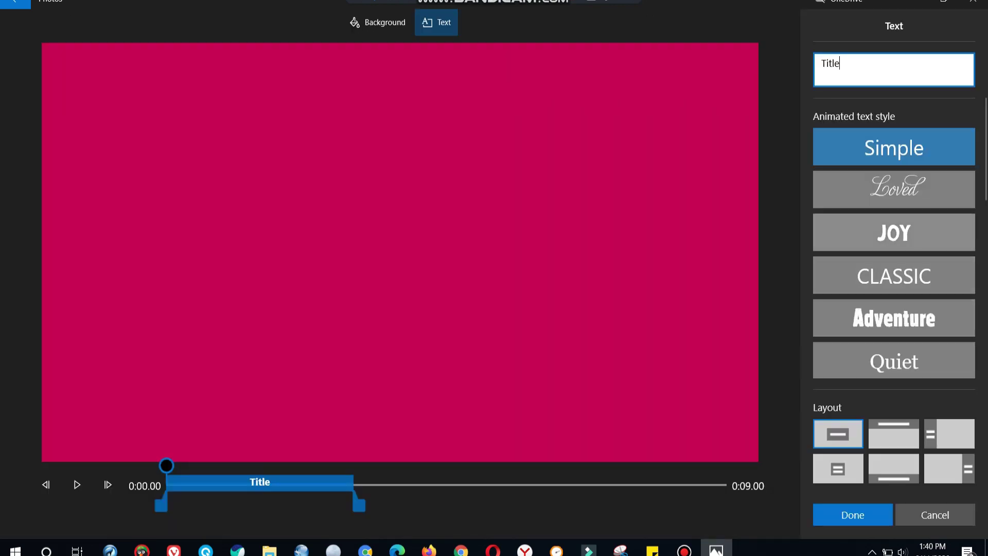
key("ctrl+a")
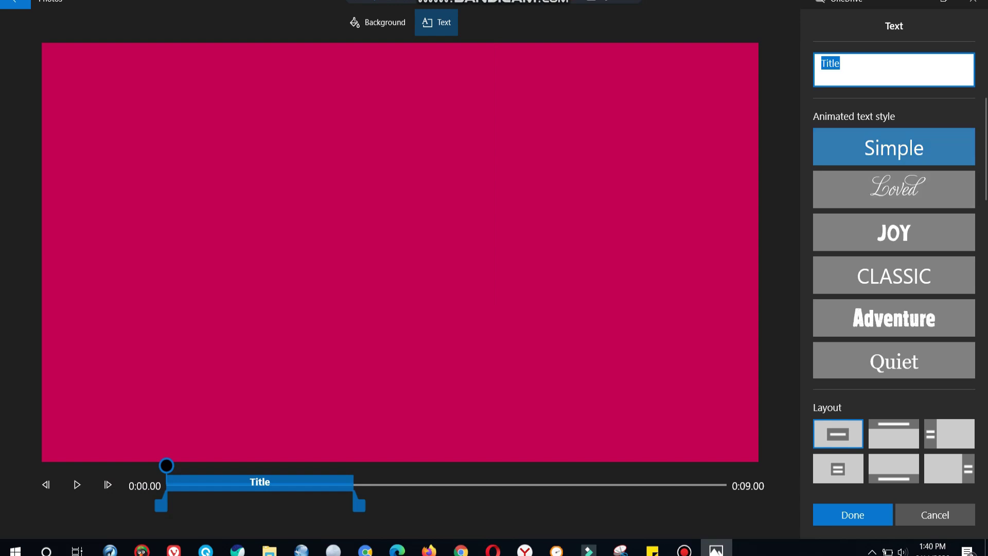
left_click_drag(166, 465, 221, 466)
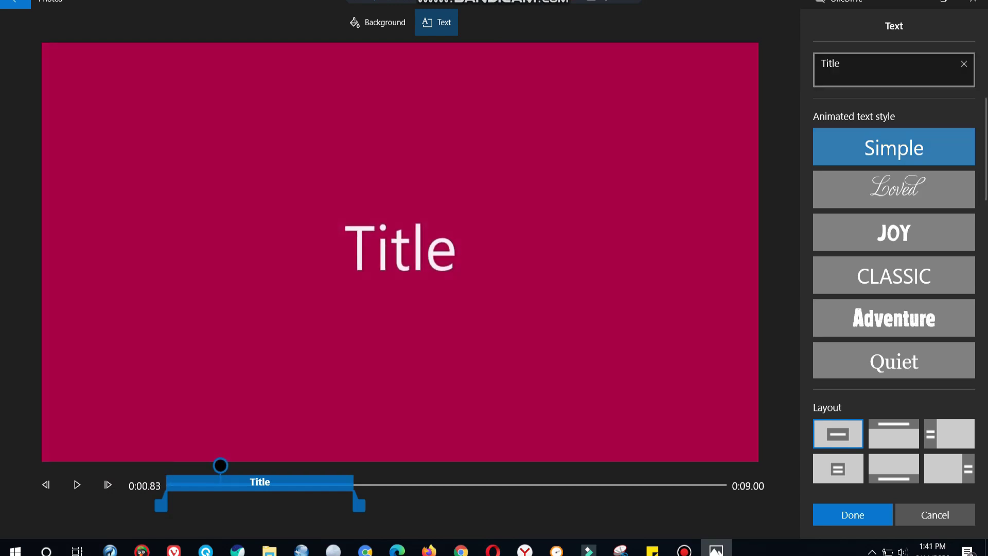
Try the Loved, Joy, Classic, Adventure and Quiet animated text styles on the title.
left_click(894, 189)
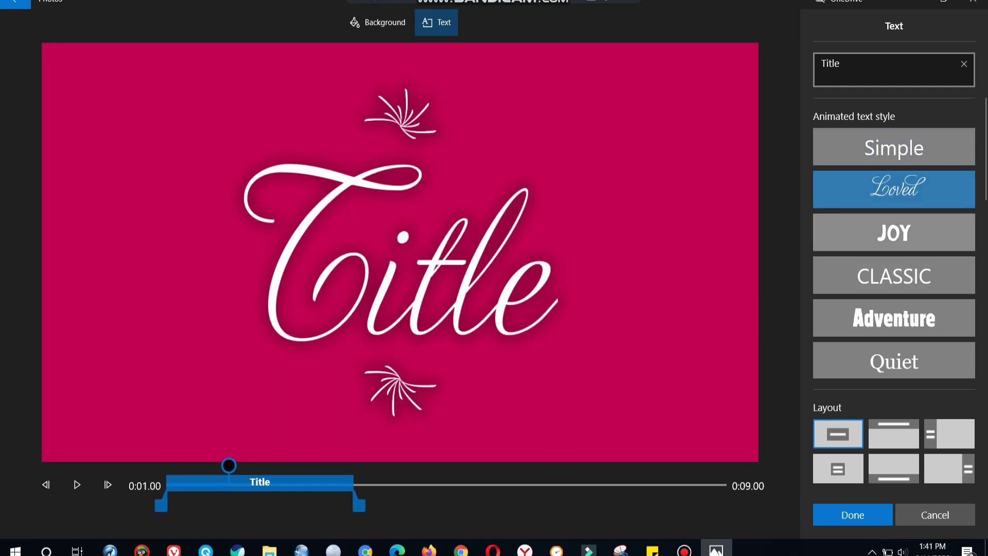
left_click(894, 233)
left_click(894, 275)
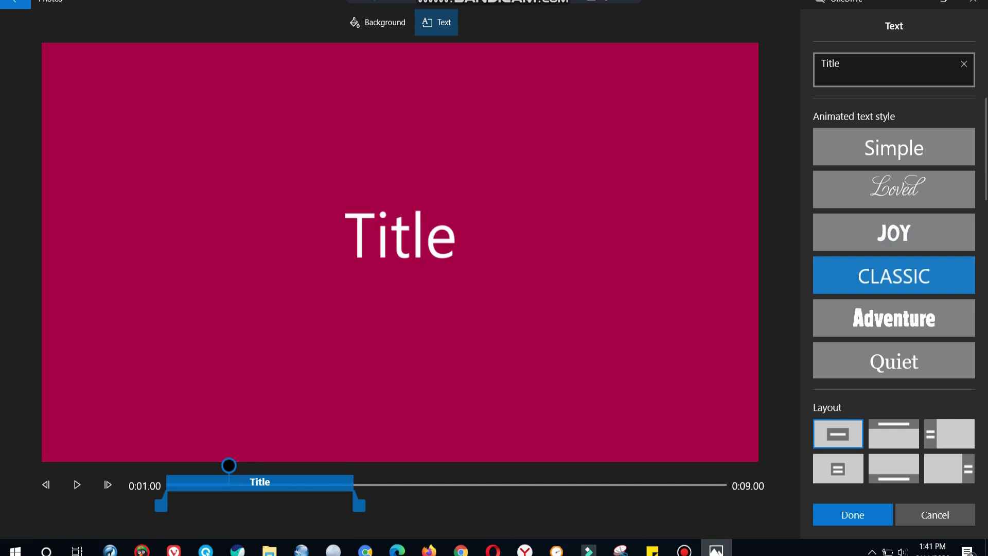
left_click(894, 318)
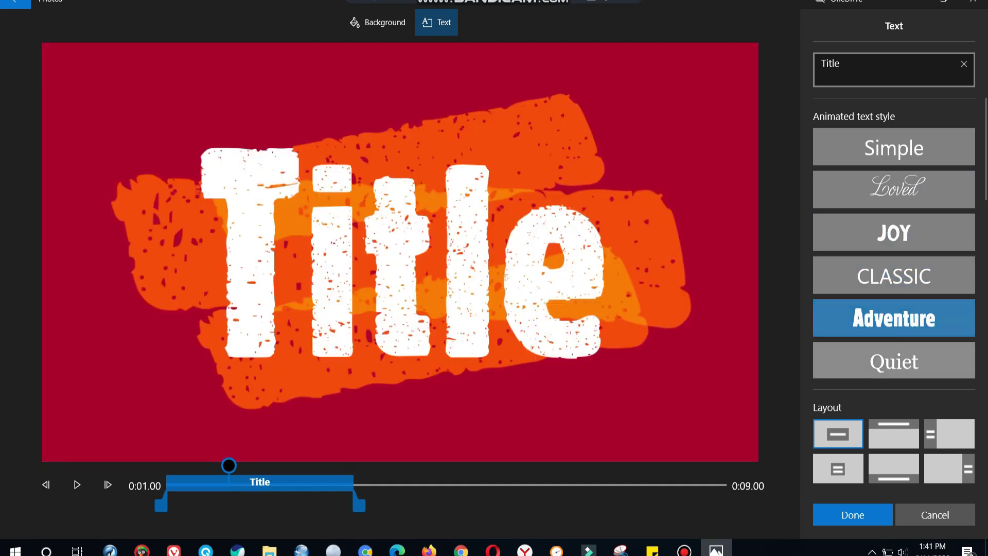
left_click(894, 361)
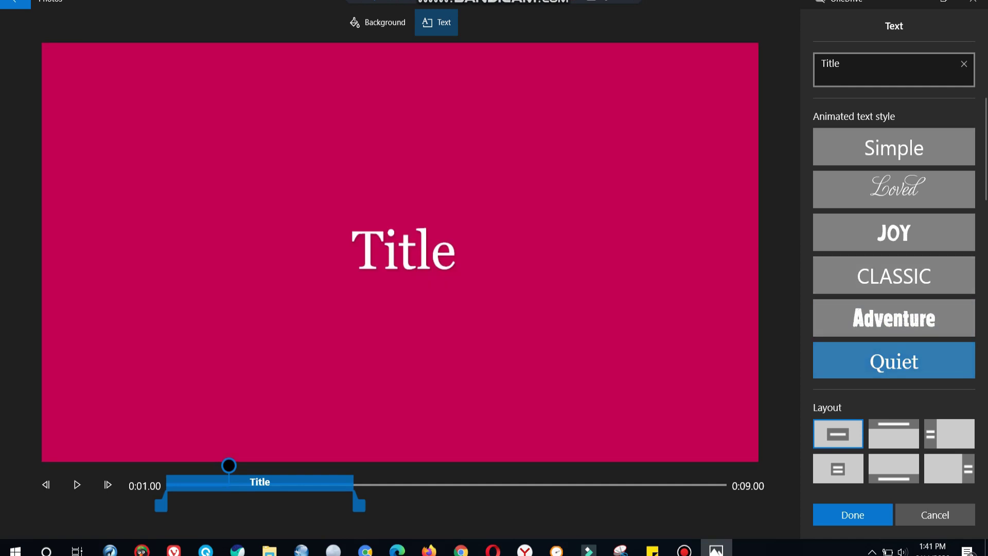
Try the Boom, Cinema, Bold and Fresh animated text styles on the title.
scroll(894, 232, "down", 5)
scroll(894, 232, "up", 2)
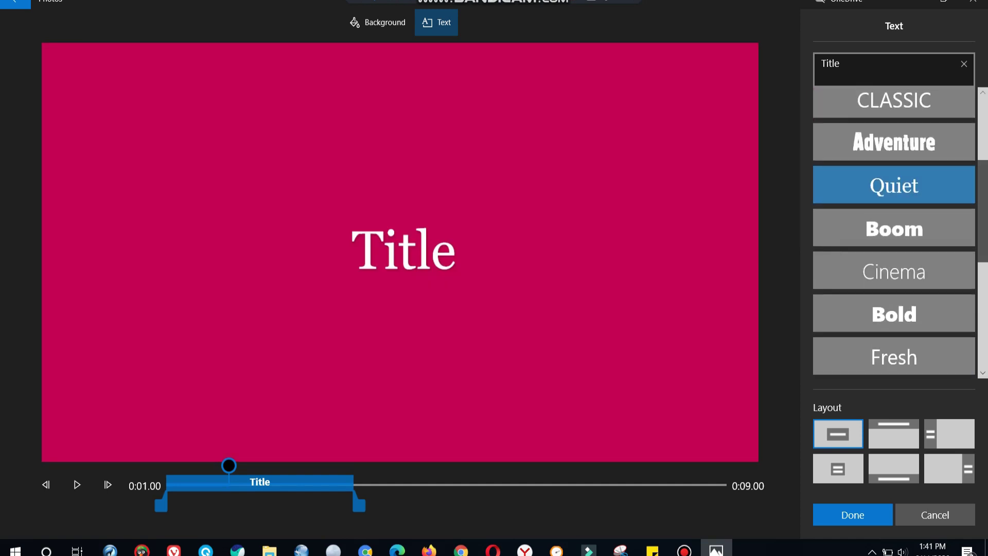
left_click(893, 226)
left_click(894, 268)
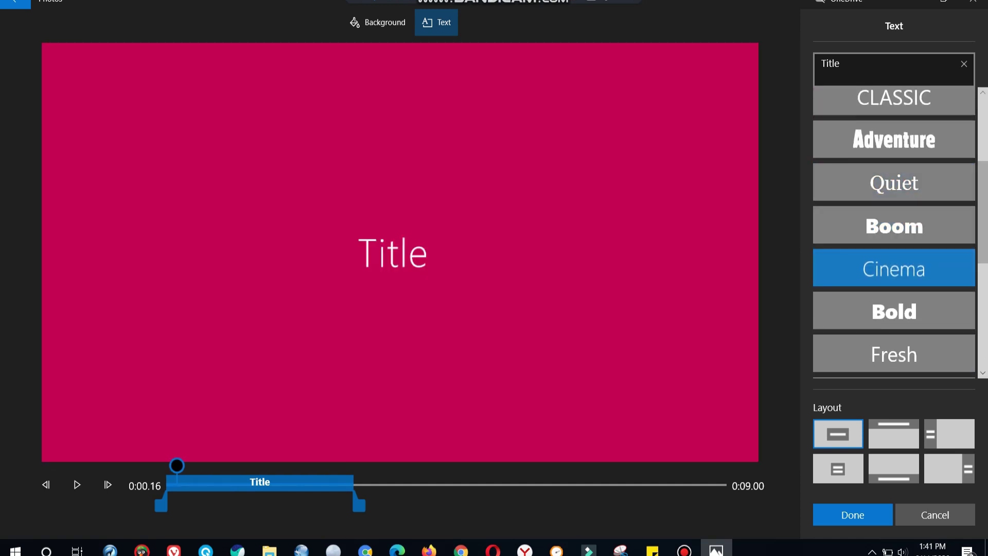
left_click(893, 311)
left_click(894, 354)
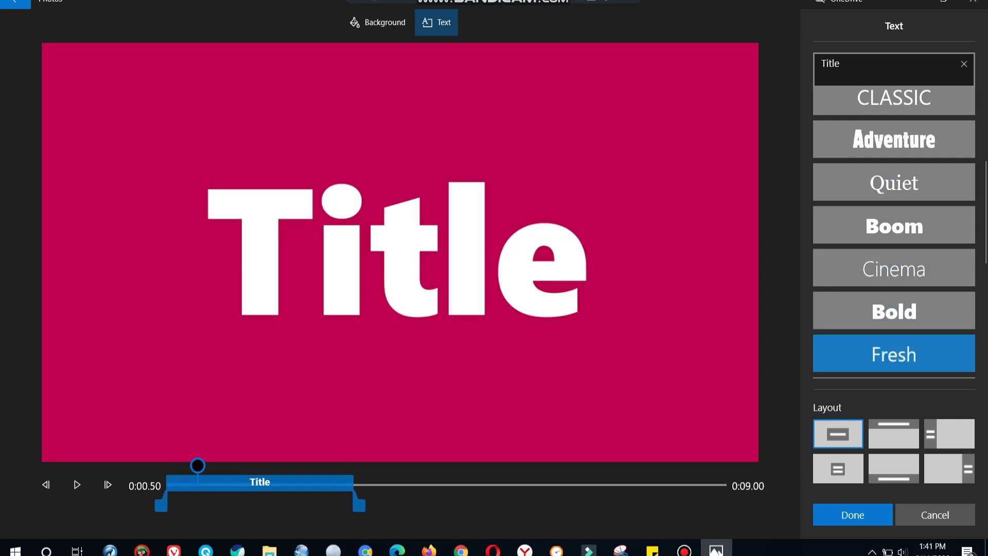
Try the Poetry, Impact, Cartoon and Pixel animated text styles on the title.
scroll(894, 232, "down", 3)
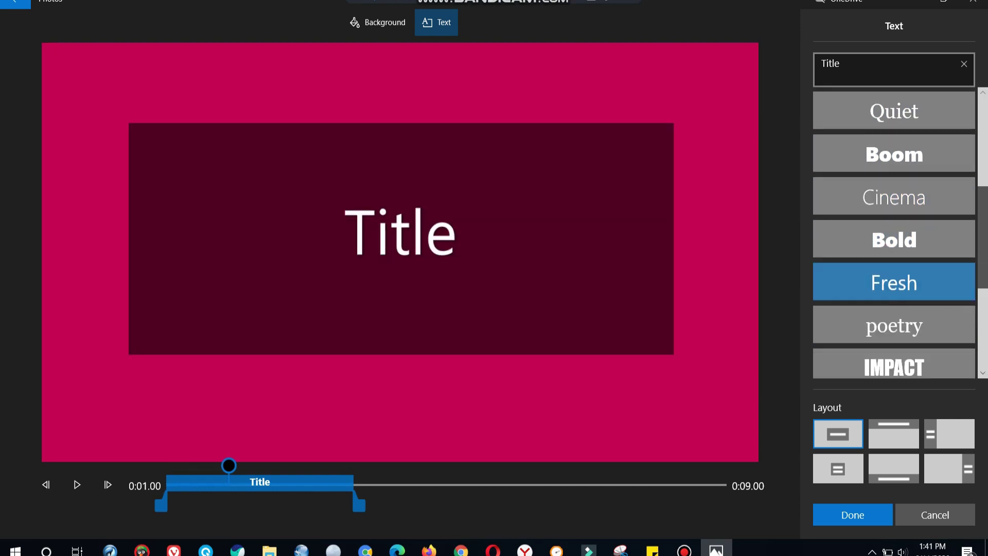
left_click(894, 236)
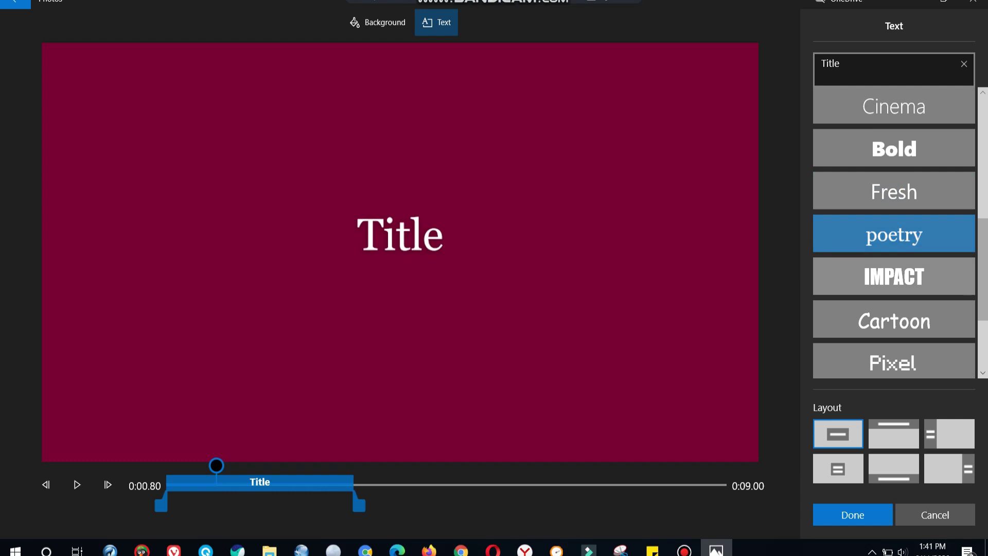
left_click(894, 277)
left_click(894, 319)
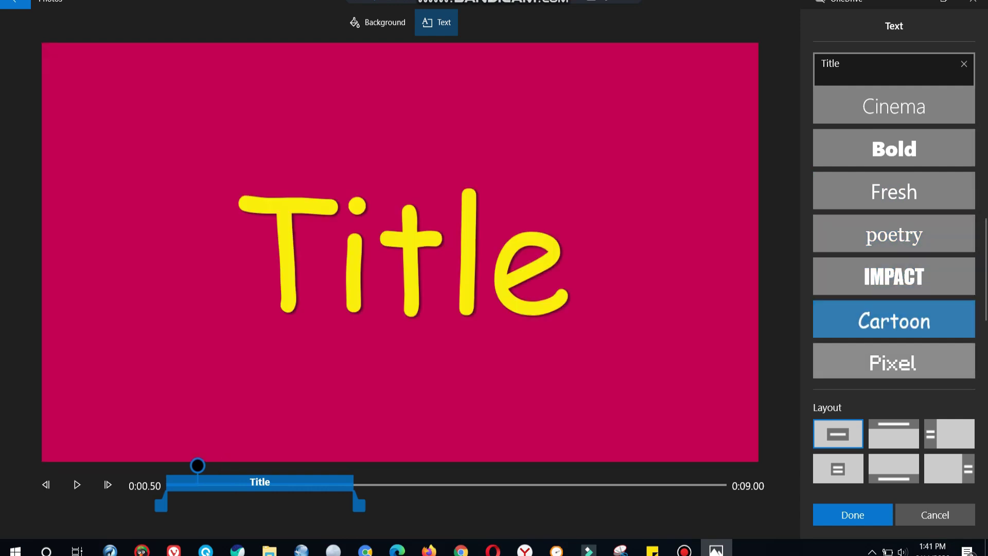
left_click(894, 361)
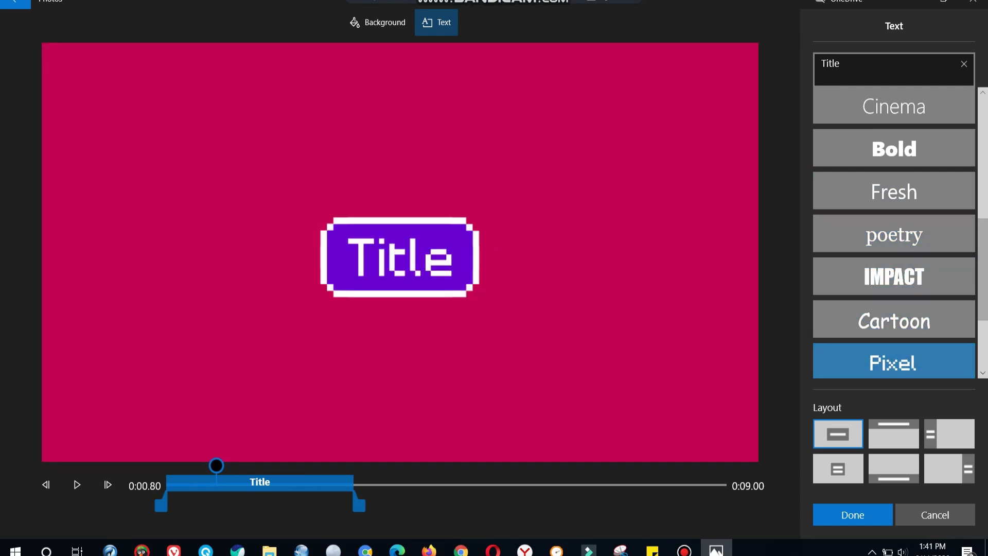
Try the Electric, Chilled and Fine Print animated text styles on the title.
scroll(894, 319, "down", 2)
left_click(894, 272)
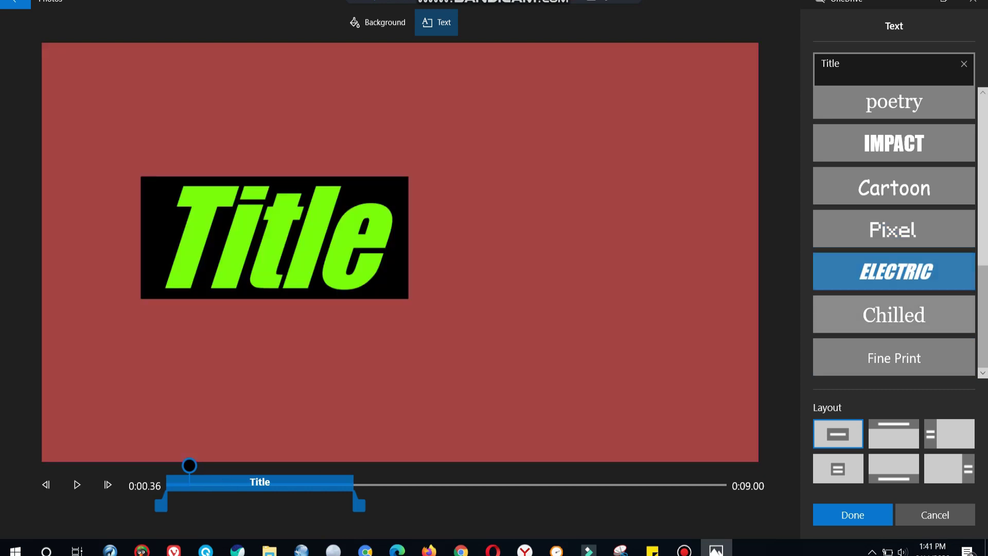
left_click(894, 315)
left_click(894, 357)
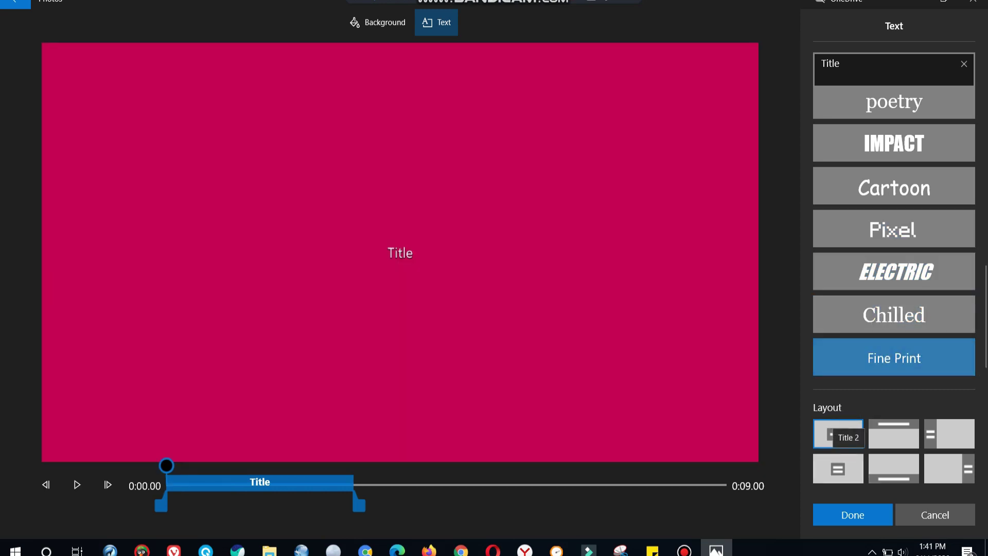
Switch the title to the smaller centered layout, try the Impact style, and set the text style to Cartoon.
left_click(844, 467)
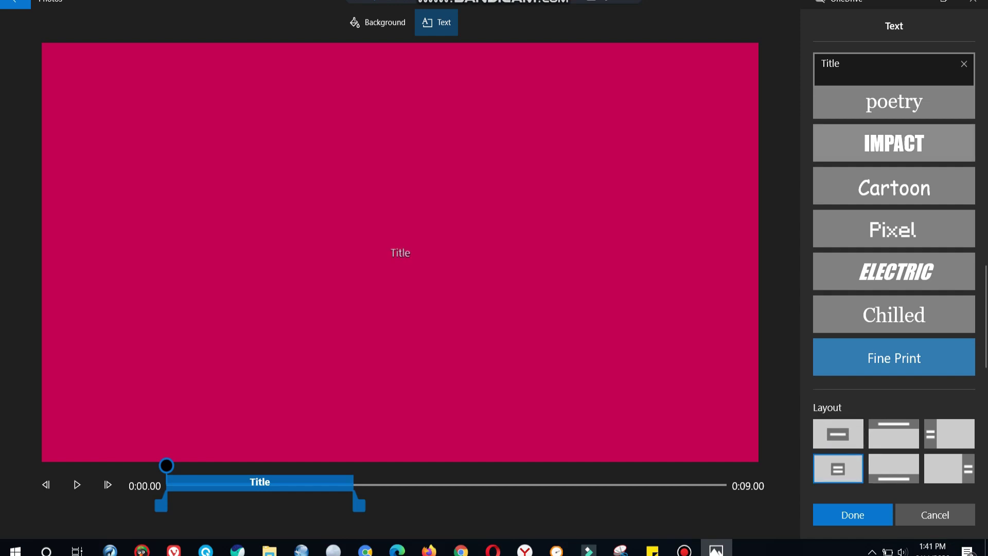
left_click(894, 143)
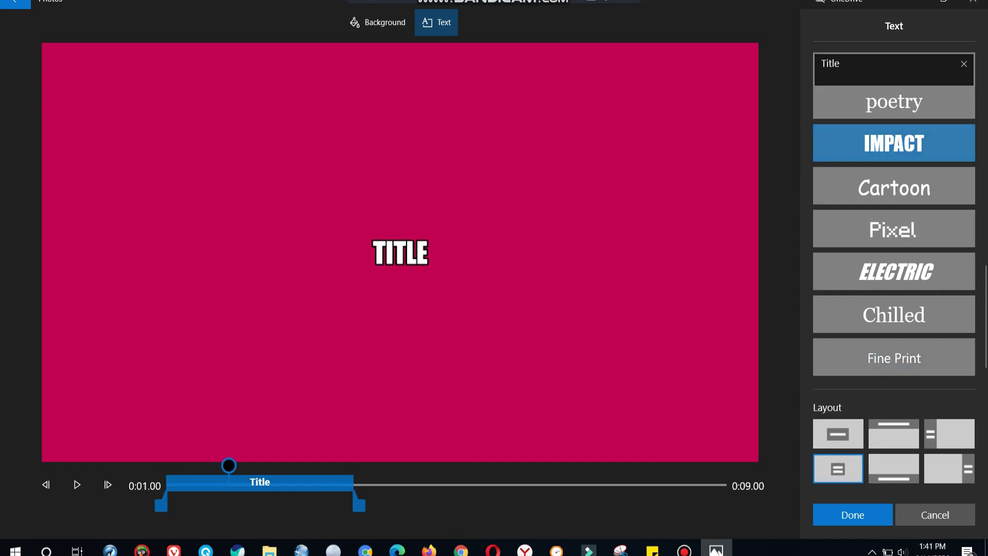
left_click(894, 186)
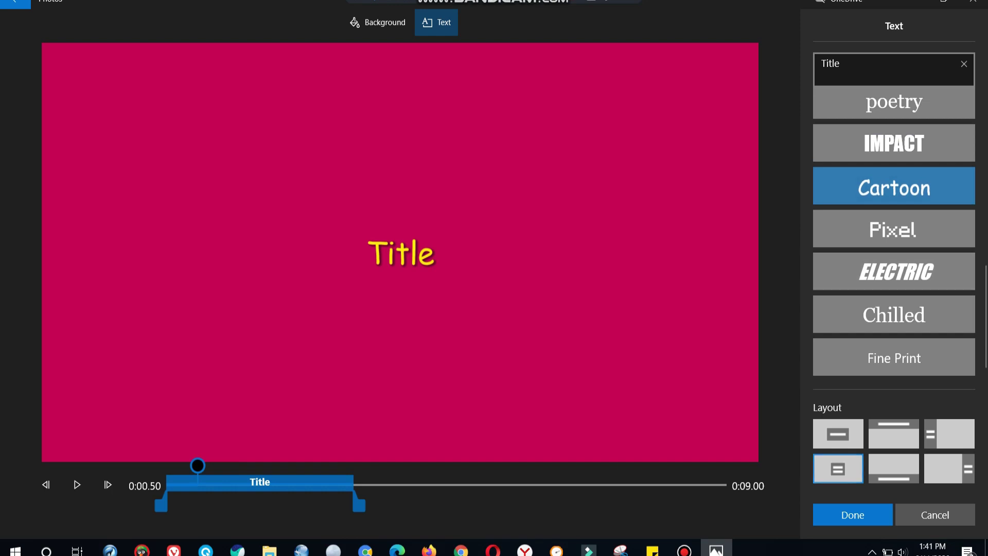
Try the bottom, top, left and right text layouts, and set the title to the large centered layout.
left_click(877, 468)
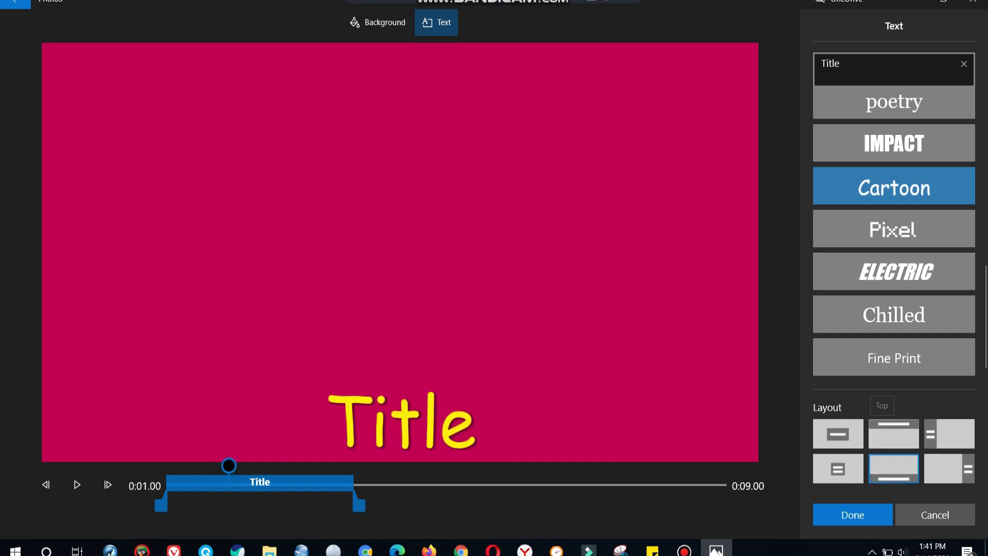
left_click(894, 434)
left_click(950, 433)
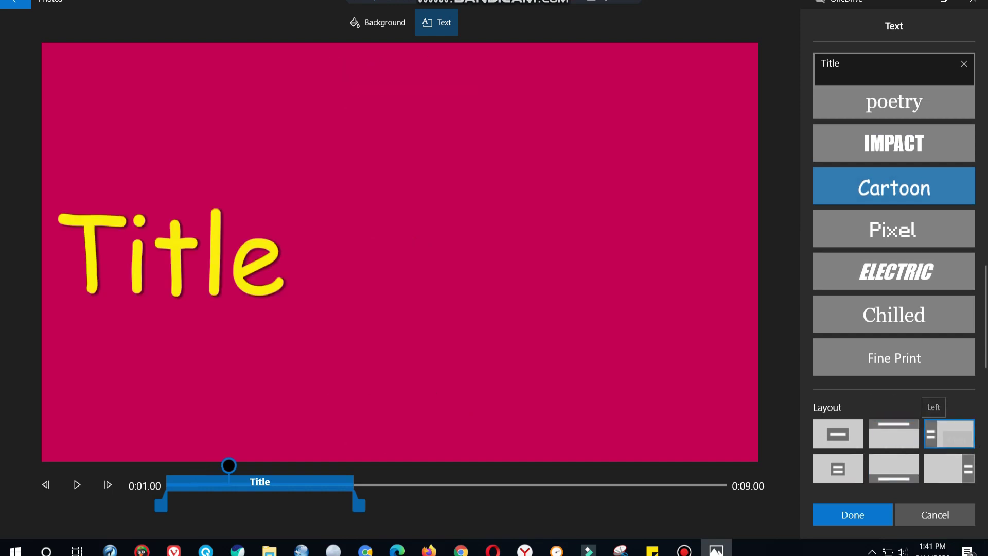
left_click(950, 468)
left_click(838, 469)
left_click(838, 434)
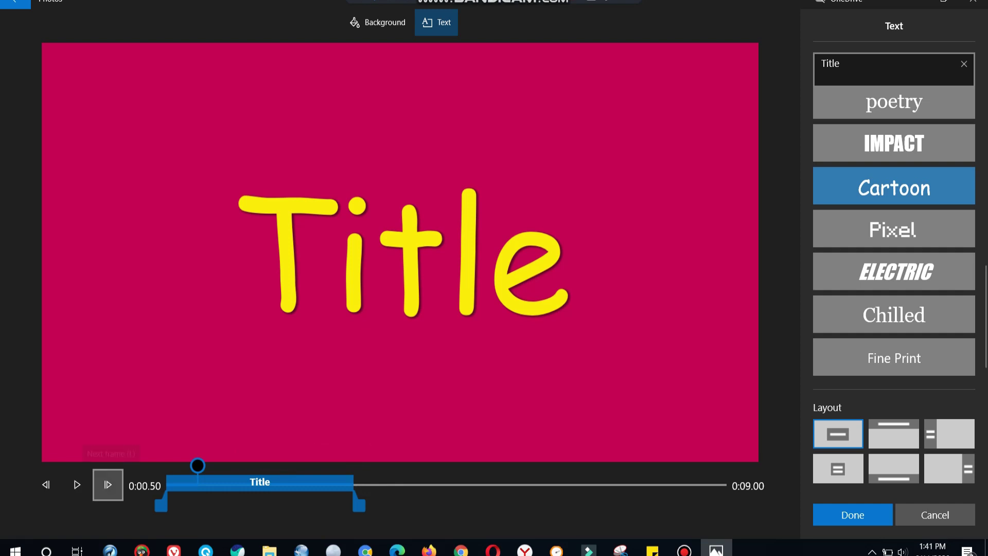
Extend the title text's display time to nearly the end of the 9-second card, preview it and apply the text changes.
left_click(78, 484)
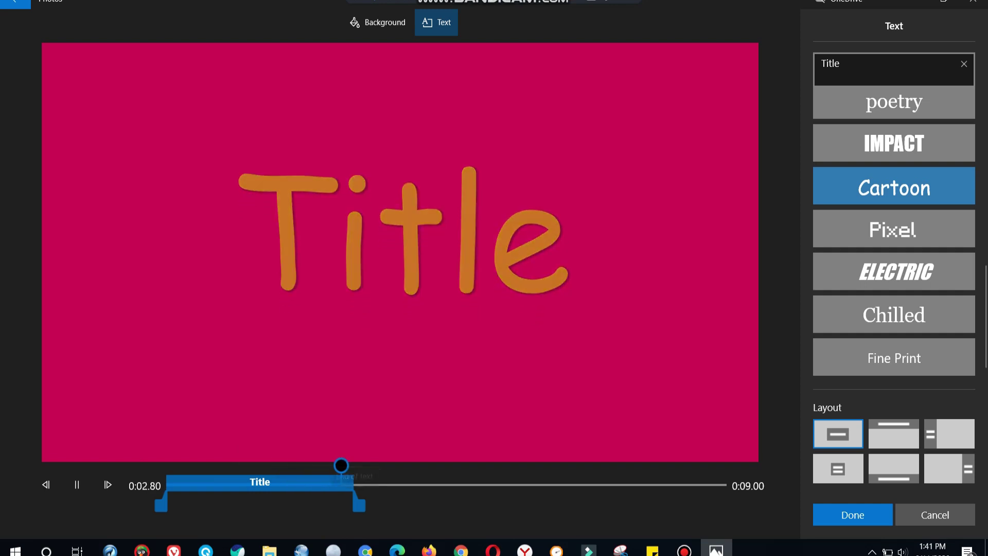
left_click(77, 484)
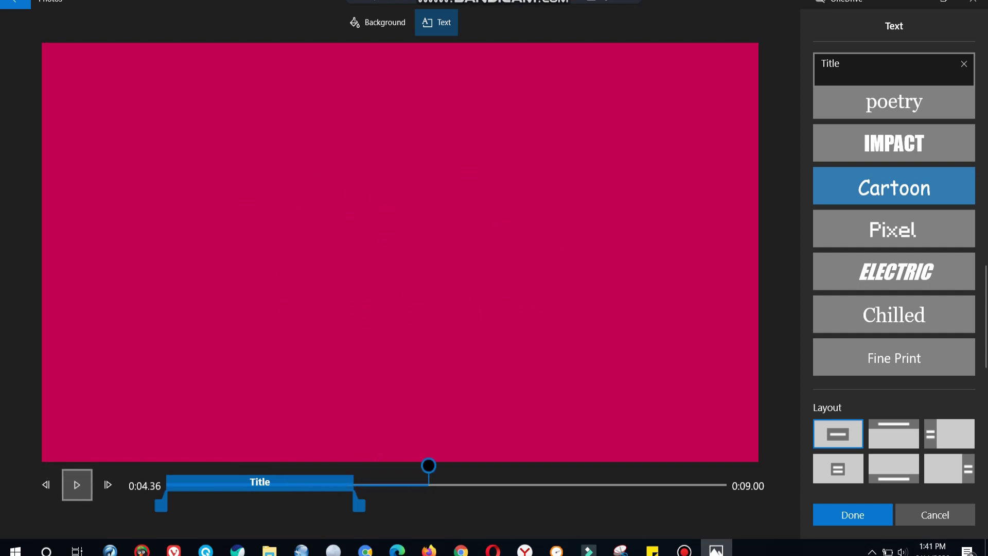
left_click_drag(358, 505, 713, 505)
left_click(77, 485)
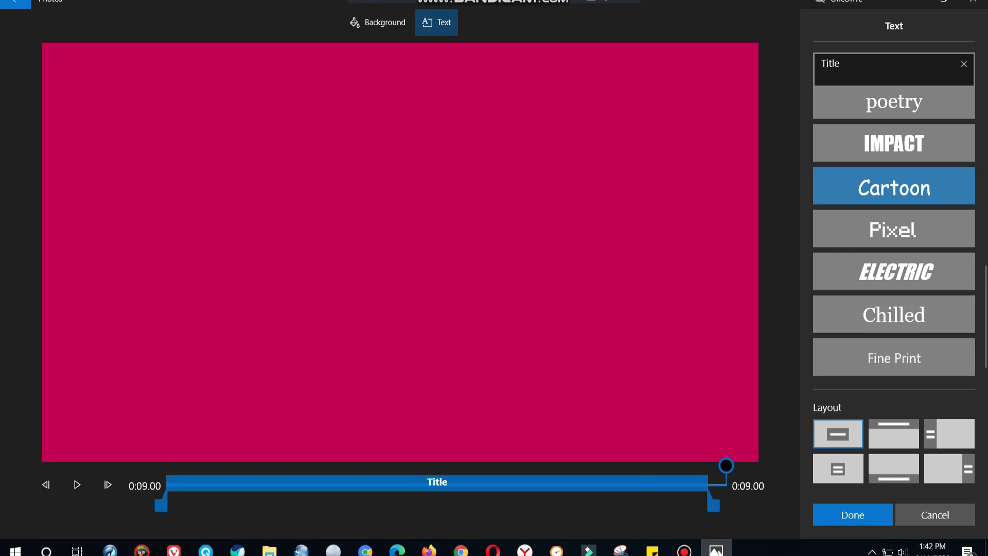
left_click(853, 514)
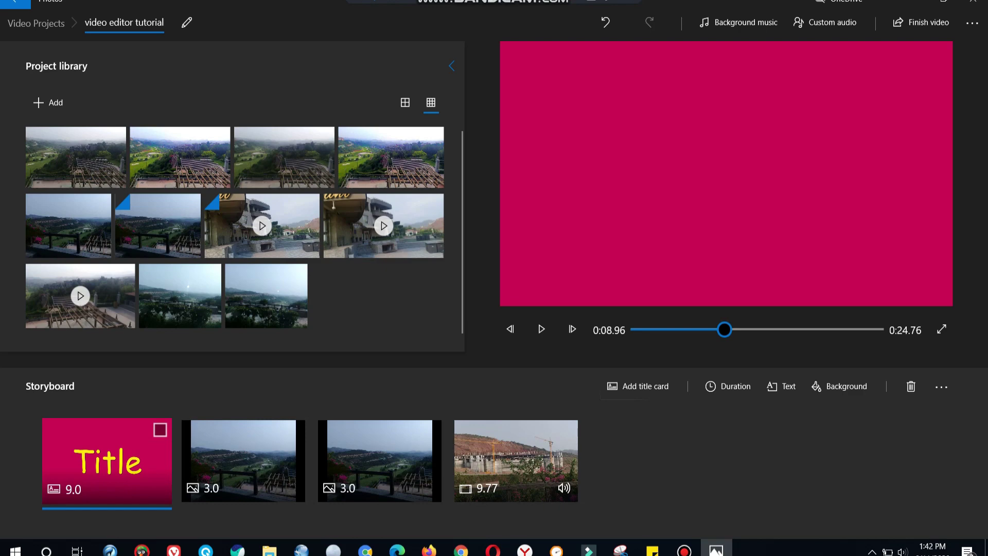
Add a second title card beside the 9.77-second video clip and move it to the end of the storyboard.
left_click(561, 446)
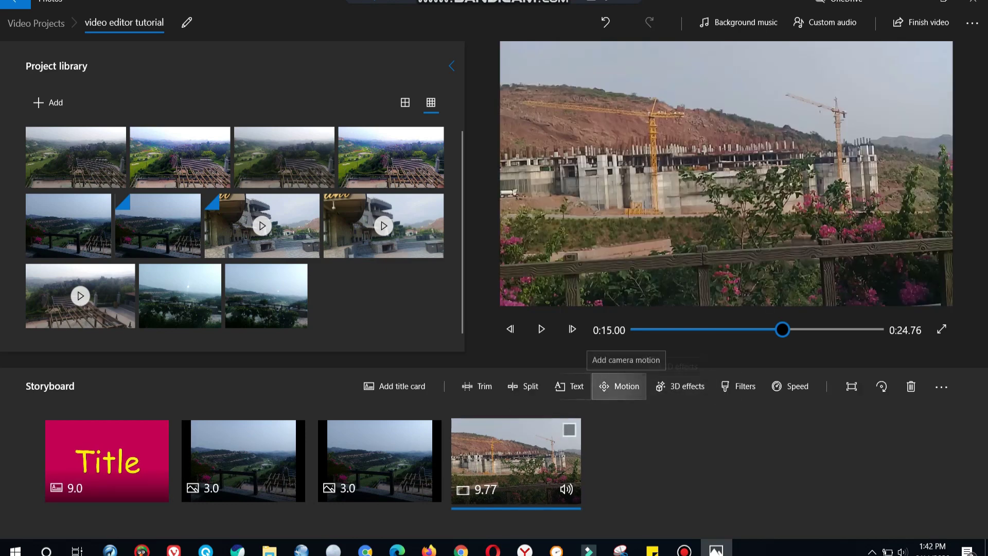
left_click(394, 386)
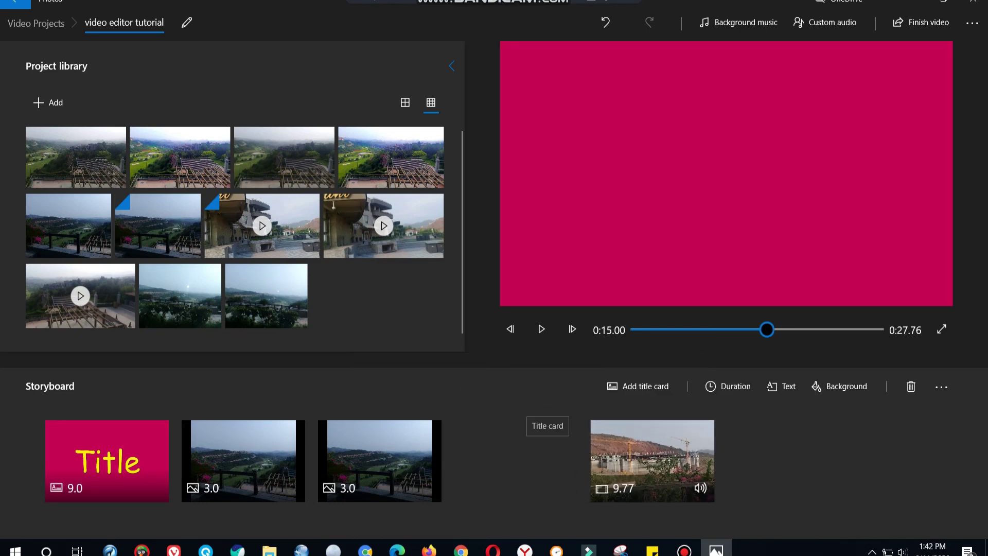
left_click_drag(545, 443, 715, 442)
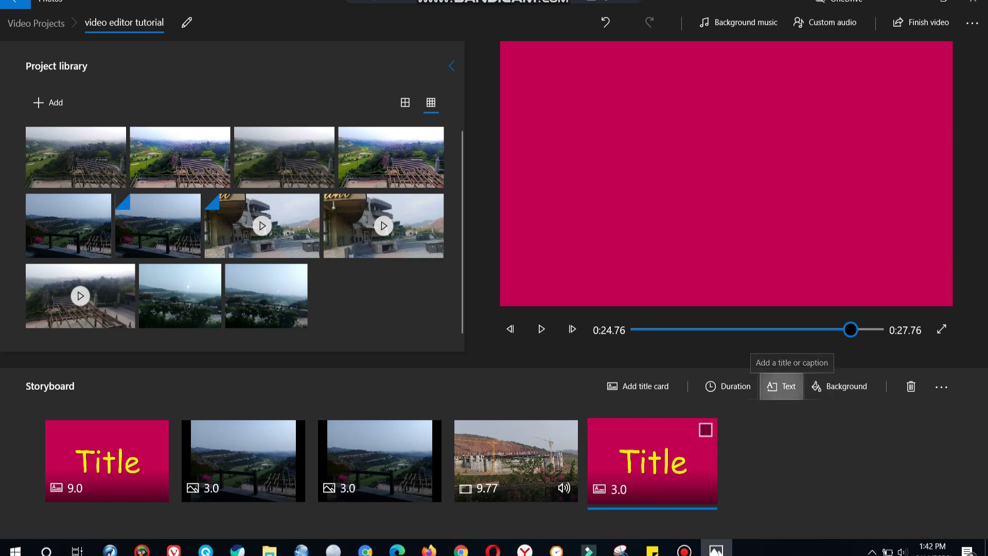
Replace the last title card's text with "testing" and "tutorial" on two lines and apply it.
left_click(781, 386)
double_click(830, 64)
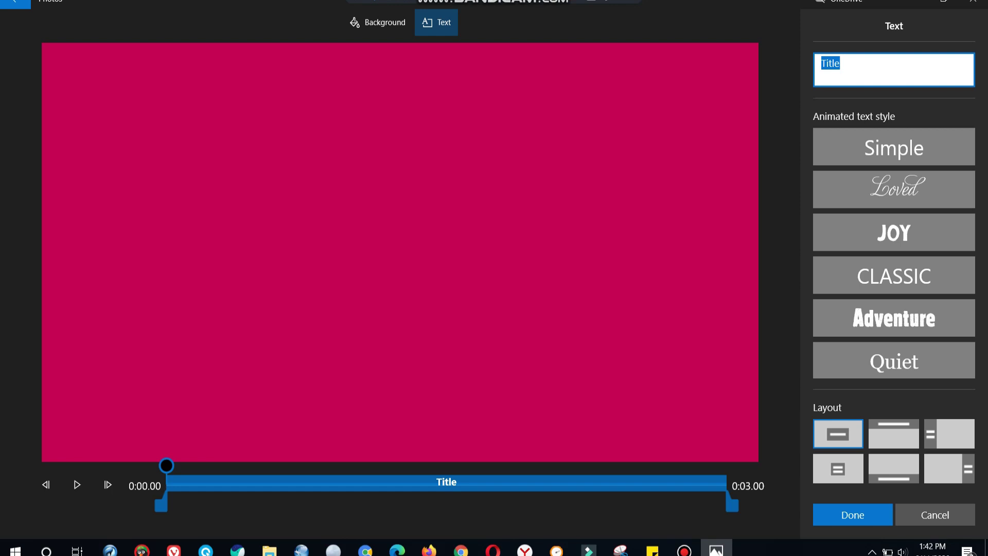
type("test")
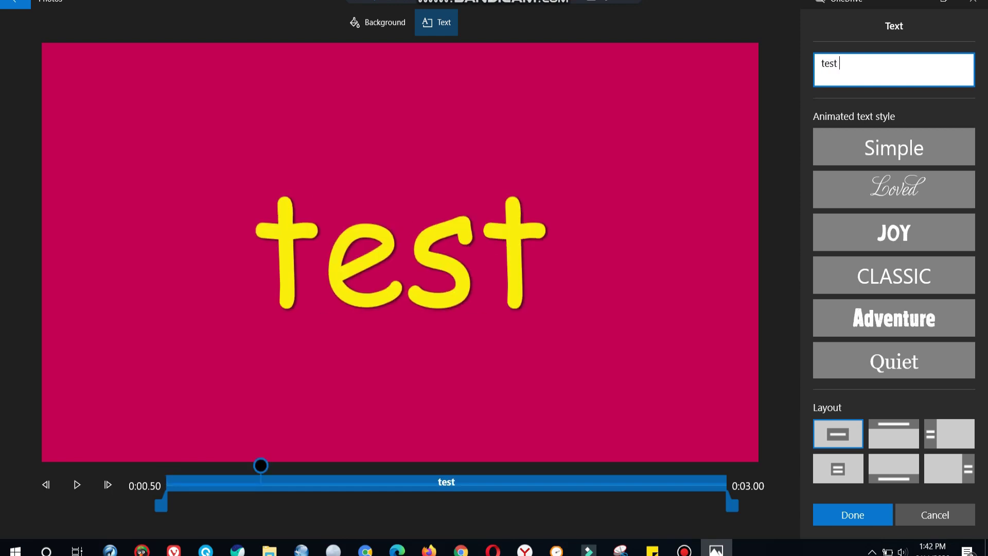
type(" s")
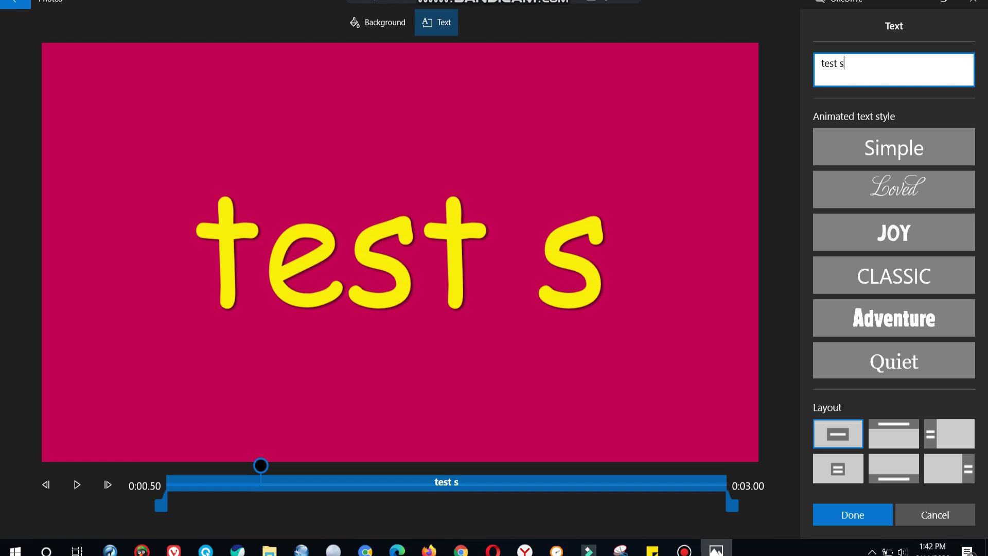
key("BackSpace")
key("BackSpace")
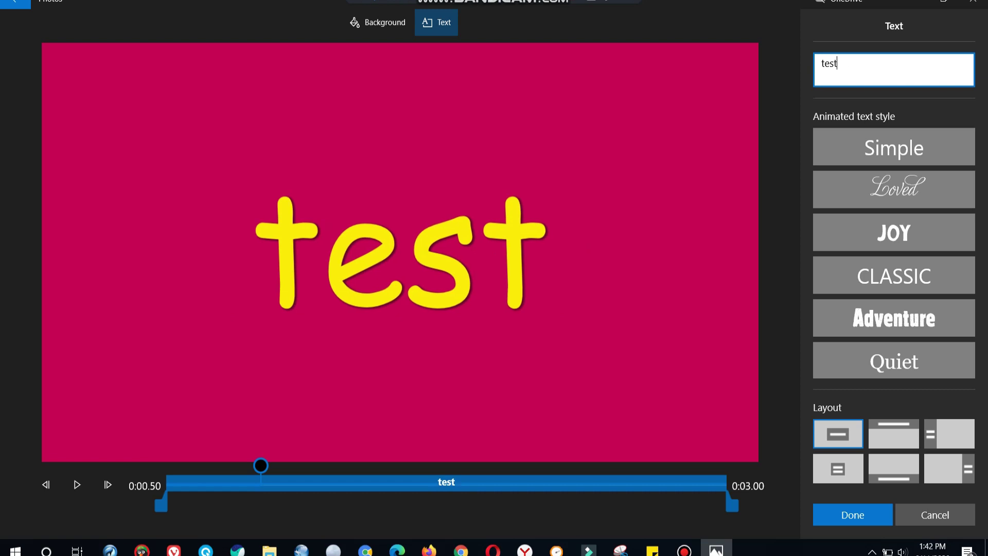
type("ing ")
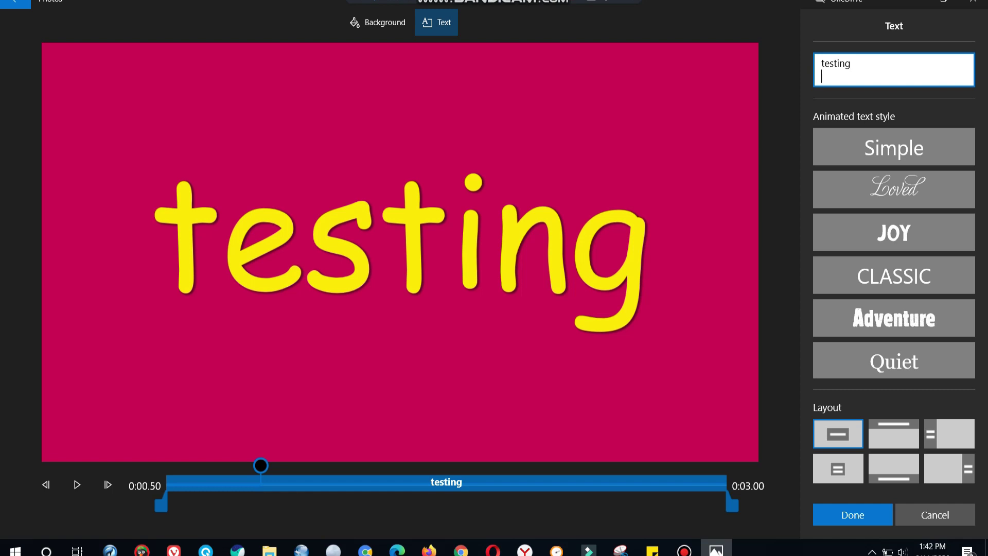
type("tut")
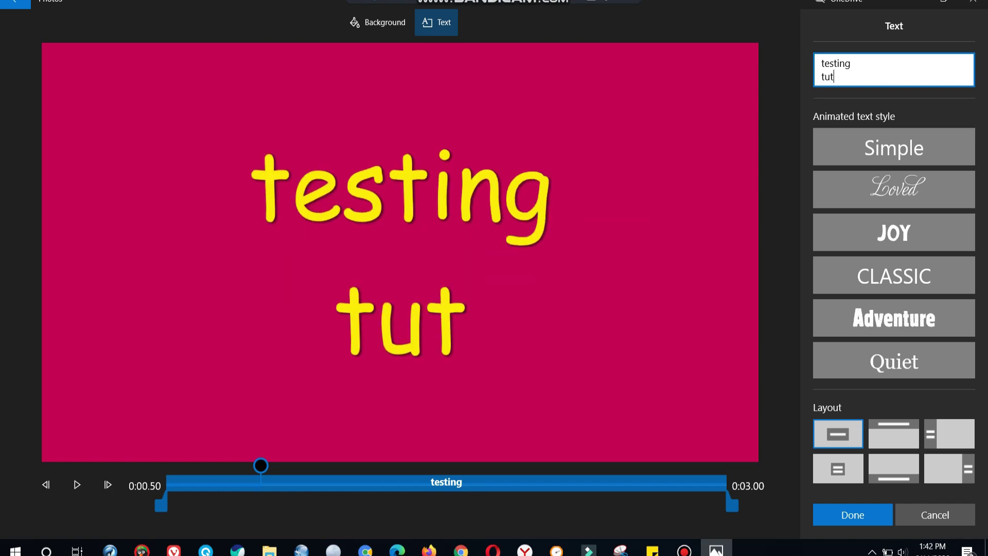
type("orial")
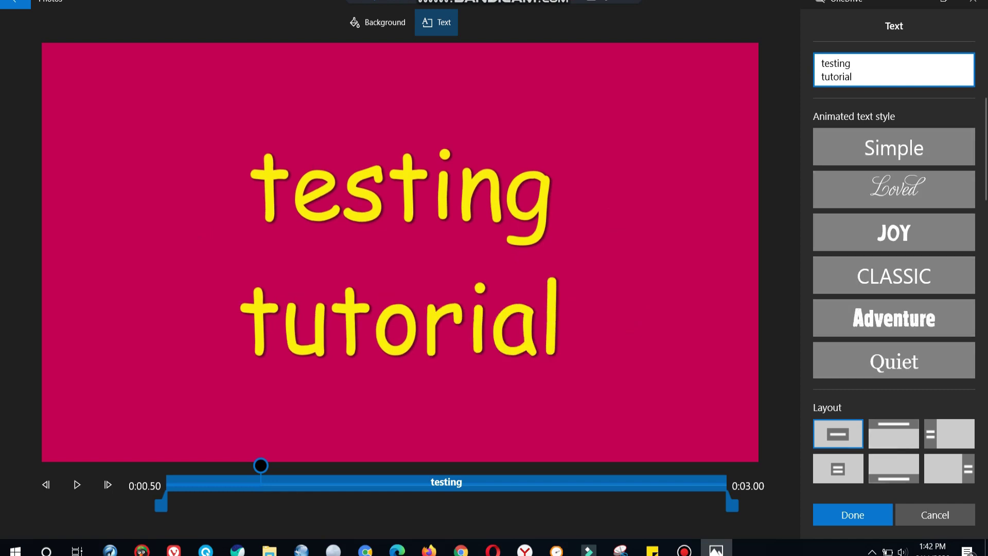
left_click(853, 515)
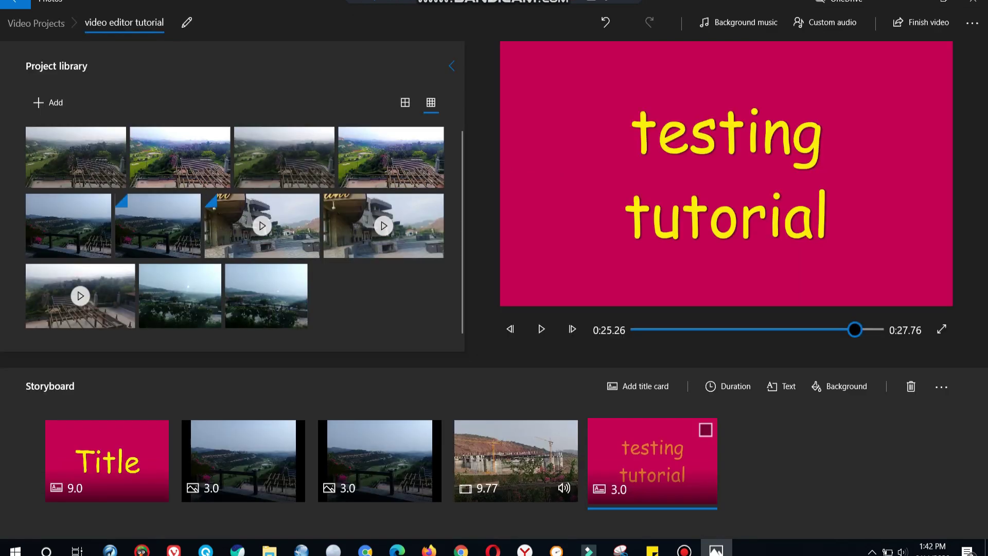
Set the last title card's duration to 7 seconds, extend its text to nearly the whole card and apply it.
left_click(728, 386)
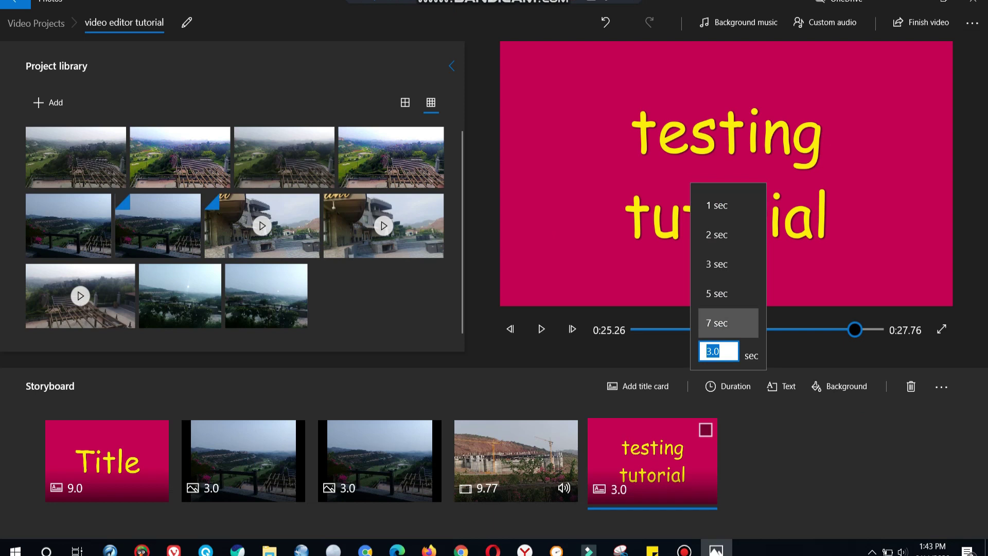
left_click(717, 323)
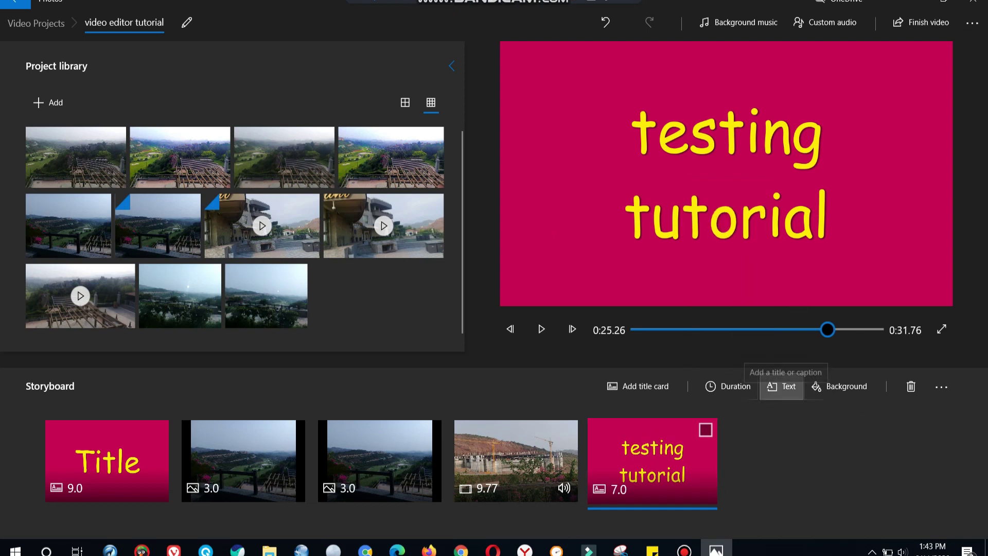
left_click(781, 386)
left_click_drag(412, 505, 719, 504)
left_click_drag(161, 505, 175, 504)
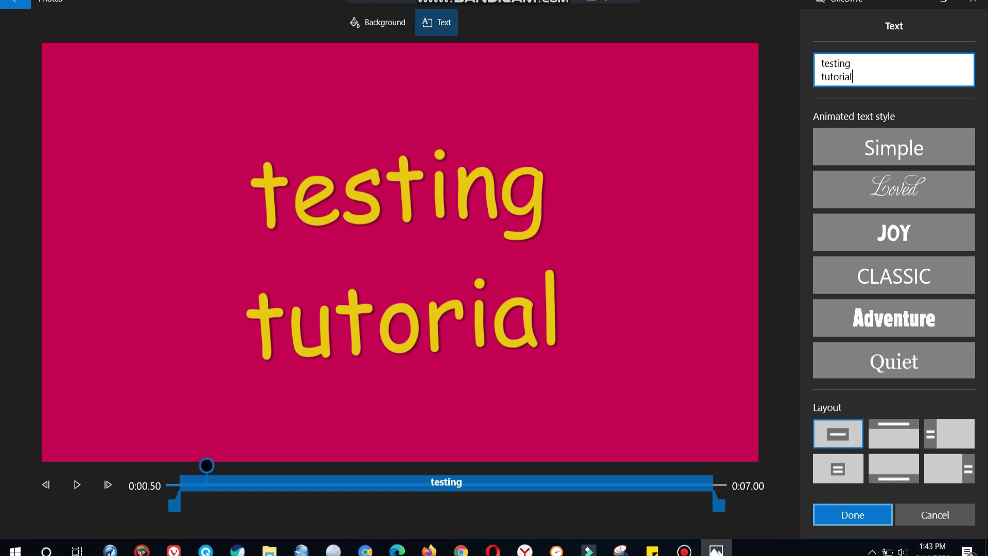
left_click(852, 514)
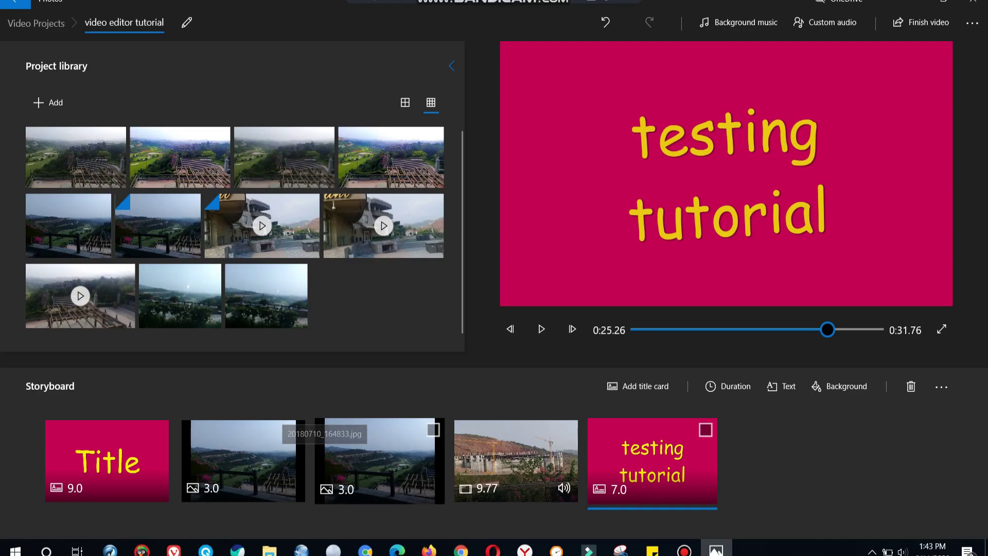
Start adding text to the second photo in the storyboard and choose the Simple animated text style.
left_click(325, 452)
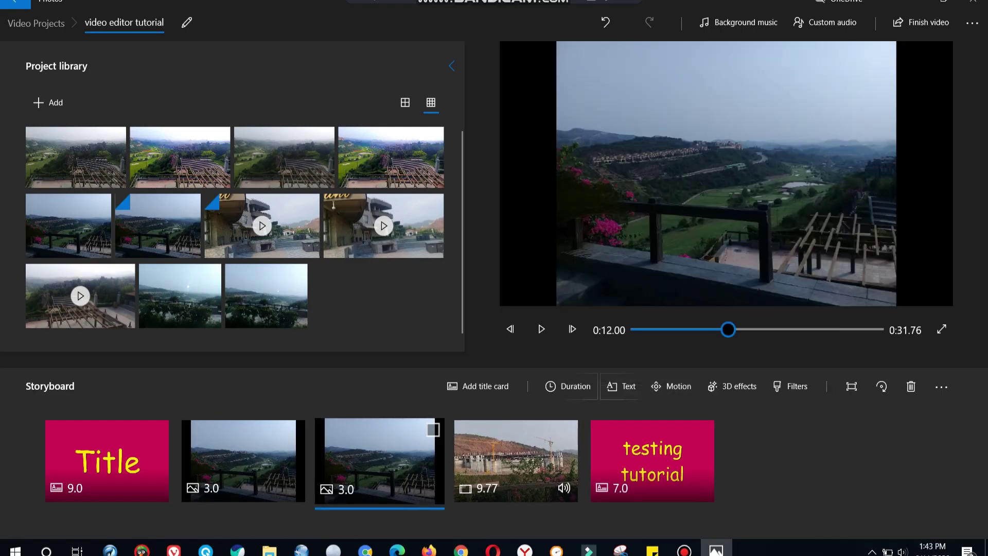
left_click(622, 386)
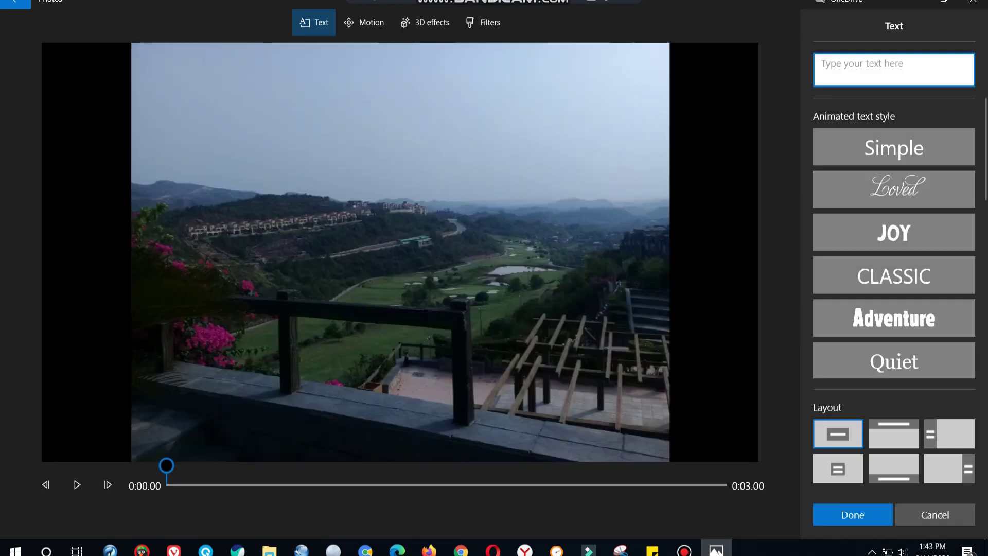
left_click(894, 232)
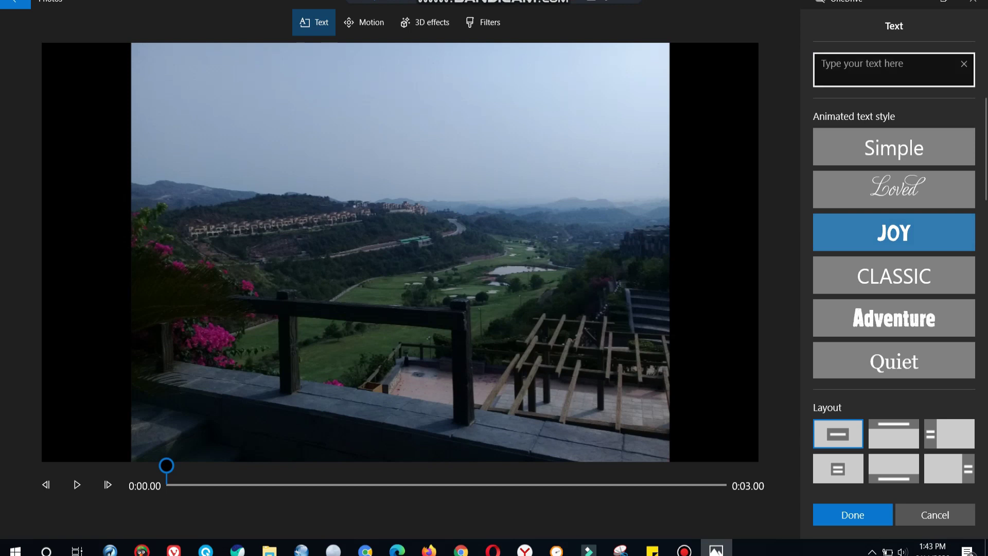
left_click(894, 148)
left_click(894, 70)
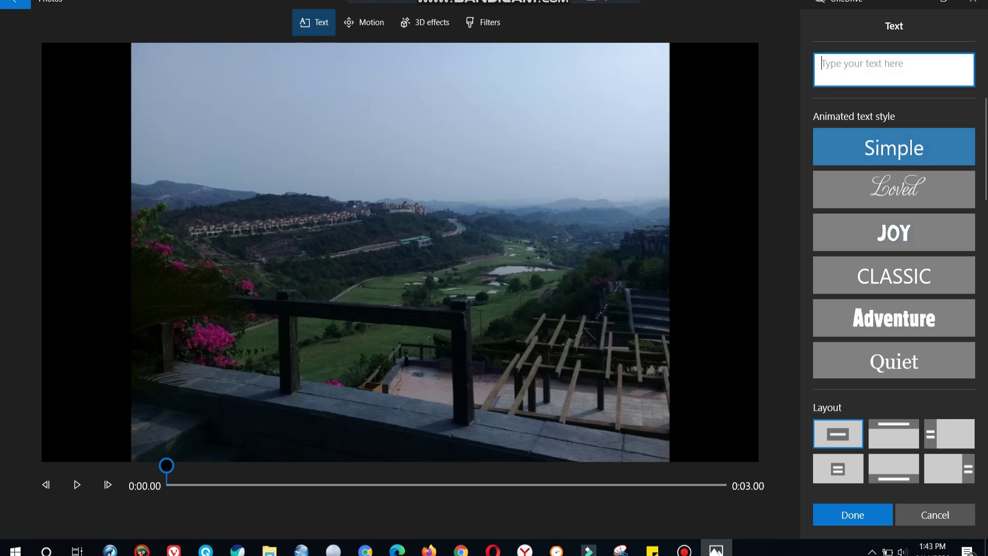
Enter "video editor tutorialwin 10" as the photo's text.
type("h")
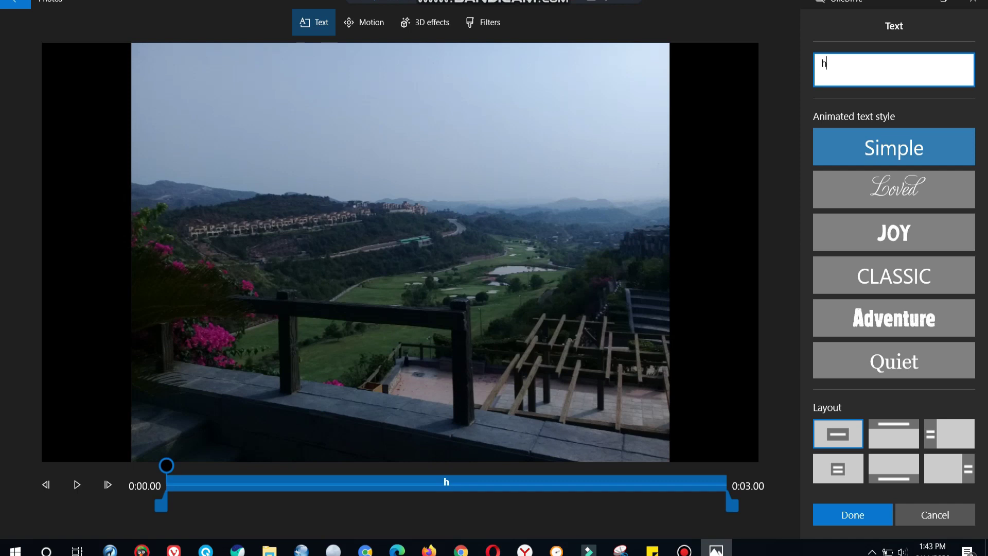
key("BackSpace")
type("videeo")
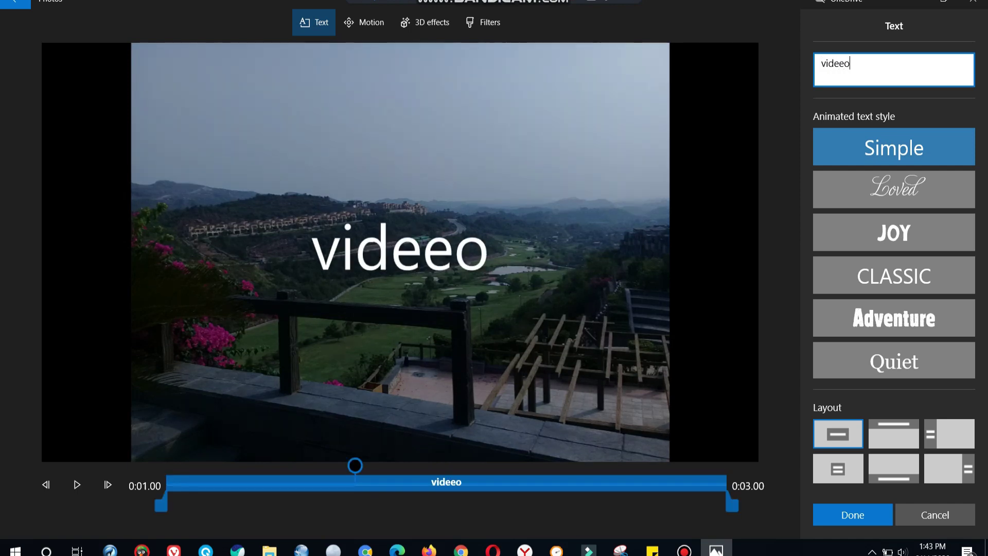
key("BackSpace")
key("BackSpace")
type("o edit")
type("or tuto")
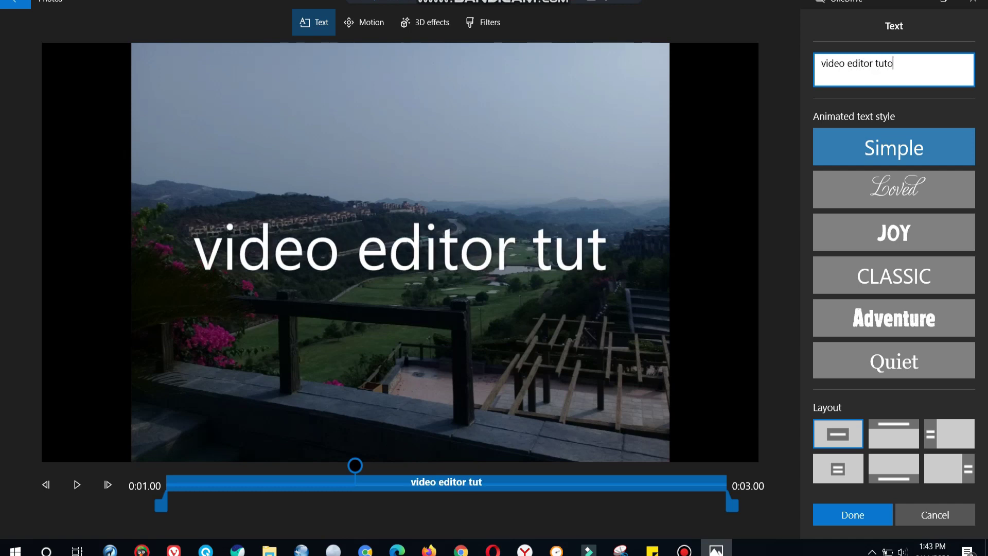
type("rial")
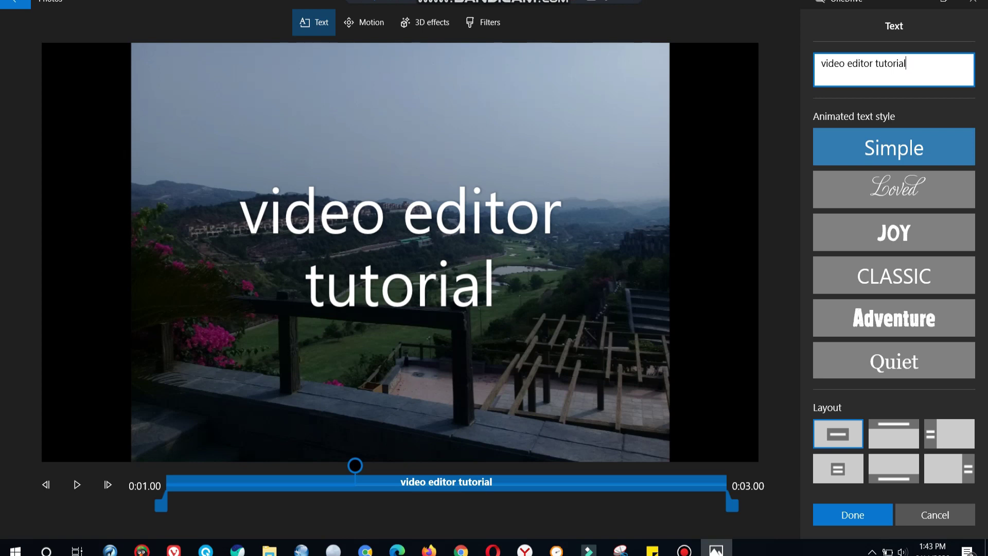
type("win ")
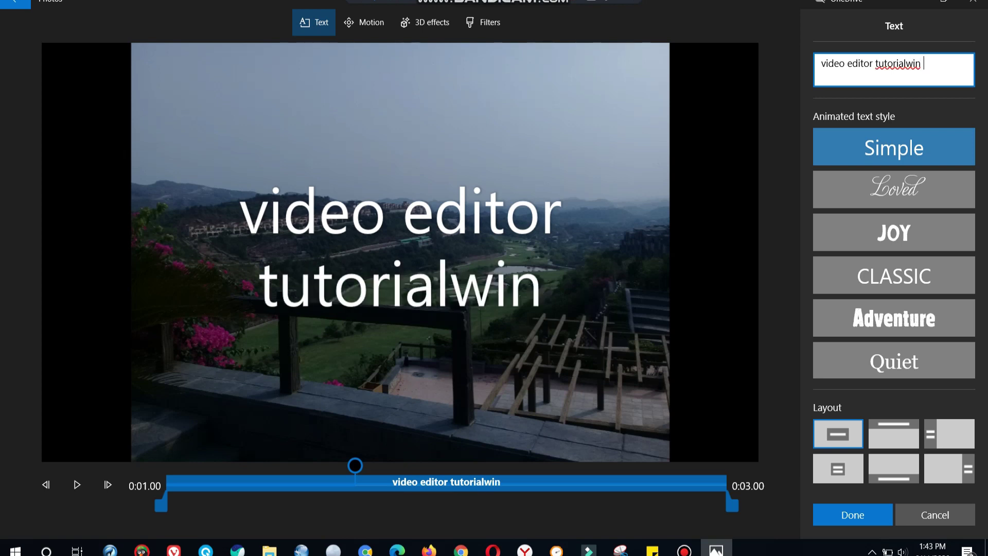
type("10")
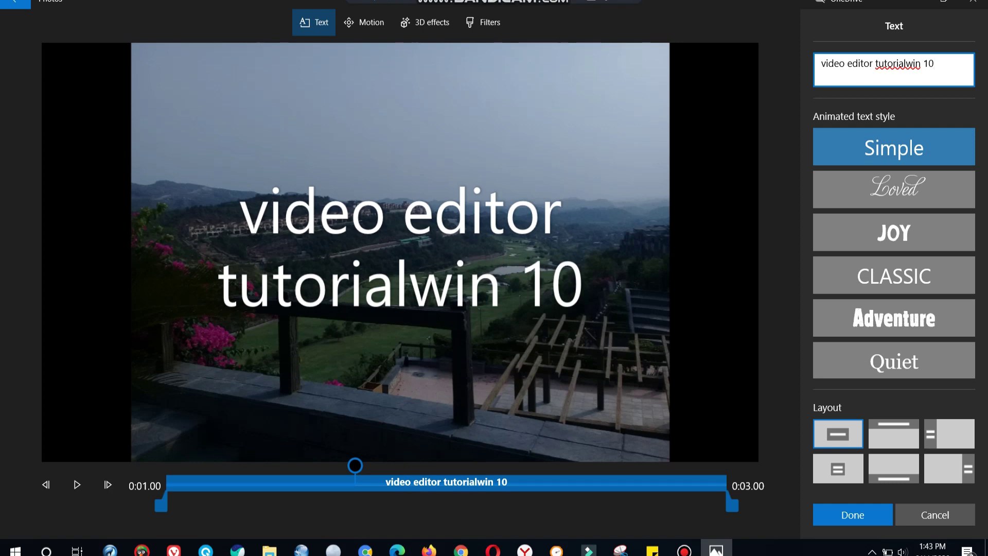
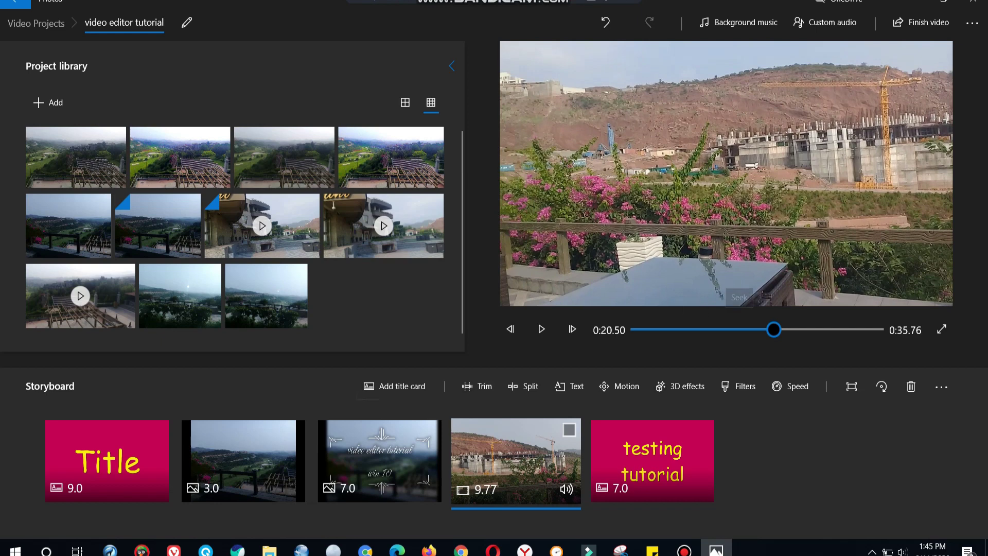
Remove the black bars from the 7-second captioned photo in the storyboard.
left_click(360, 452)
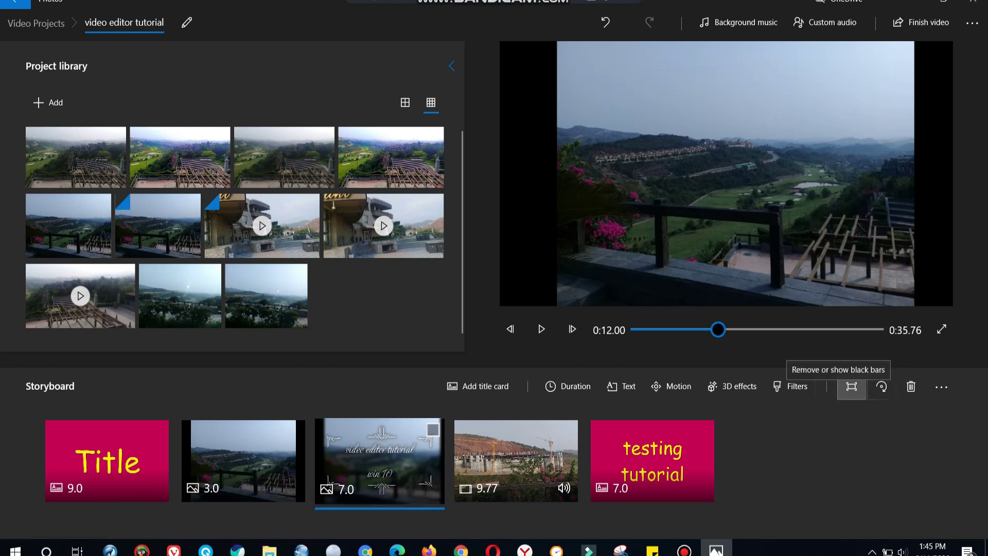
left_click(852, 386)
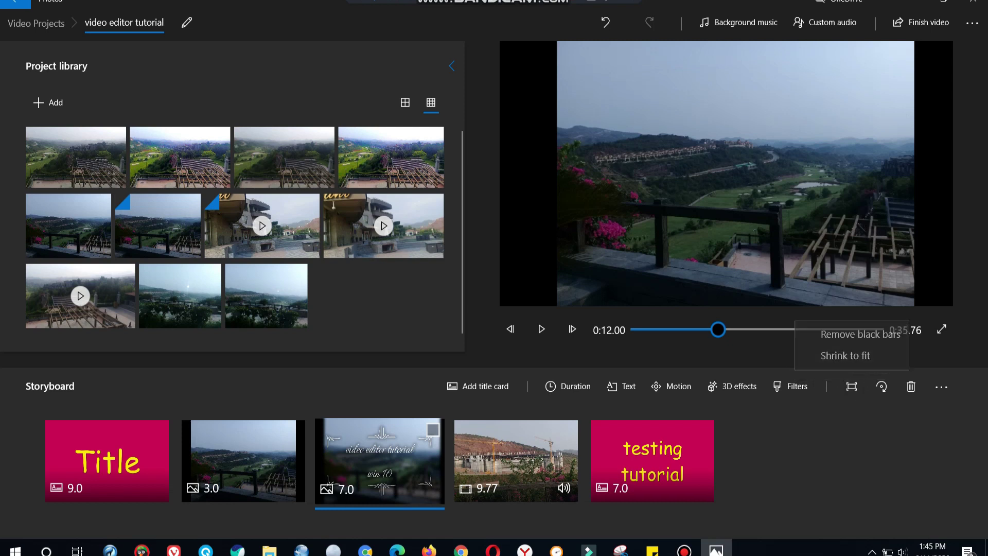
left_click(860, 334)
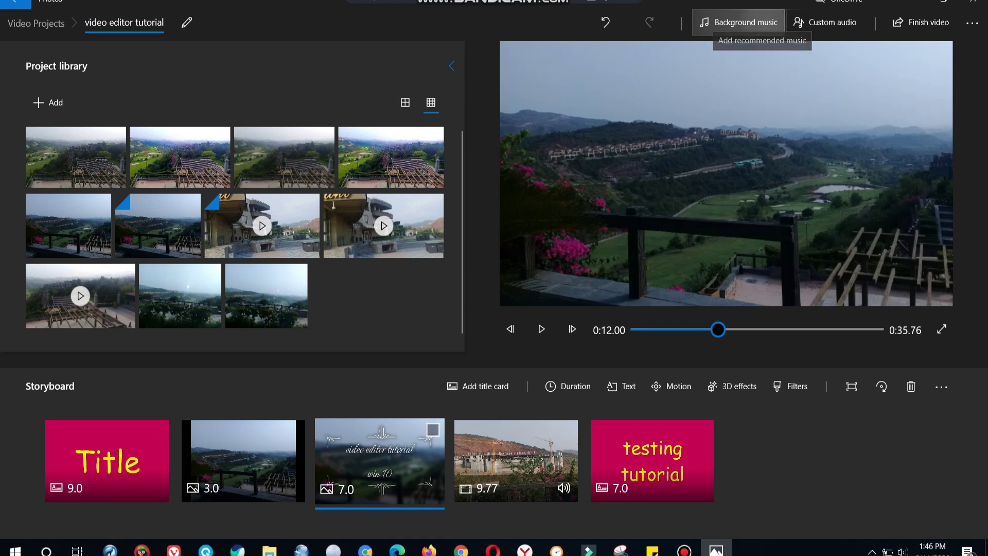
Set Happy Beat as the background music and preview the video from the captioned photo onwards.
left_click(739, 22)
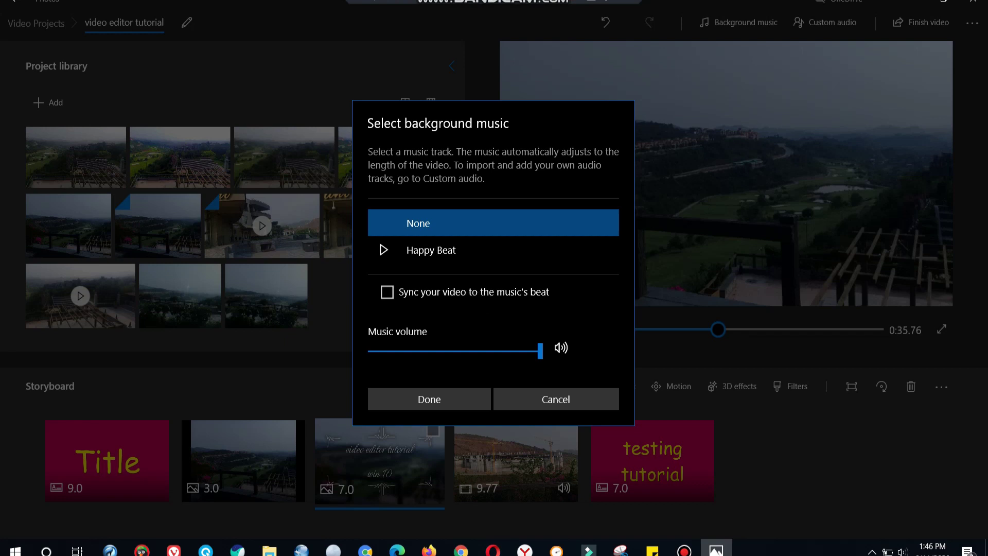
left_click(470, 250)
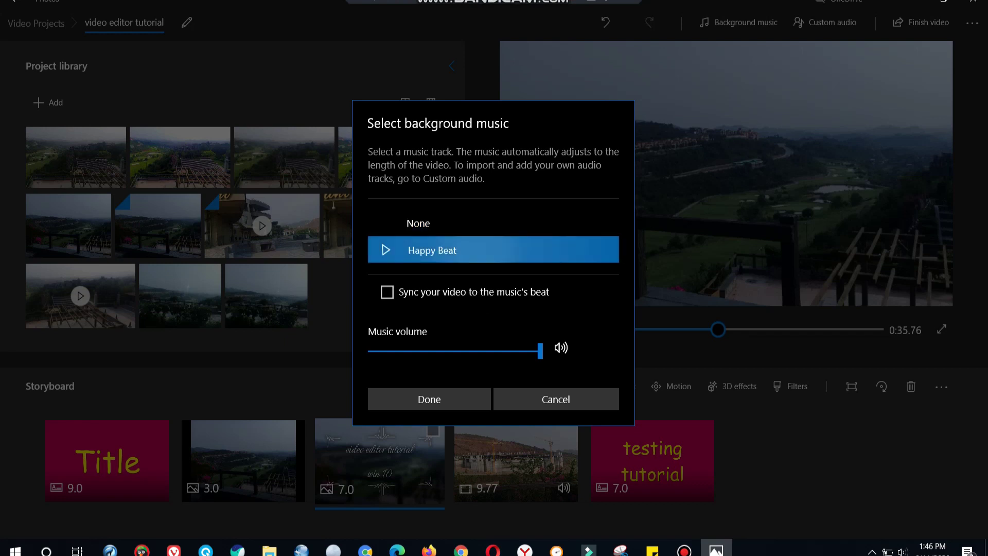
left_click(429, 399)
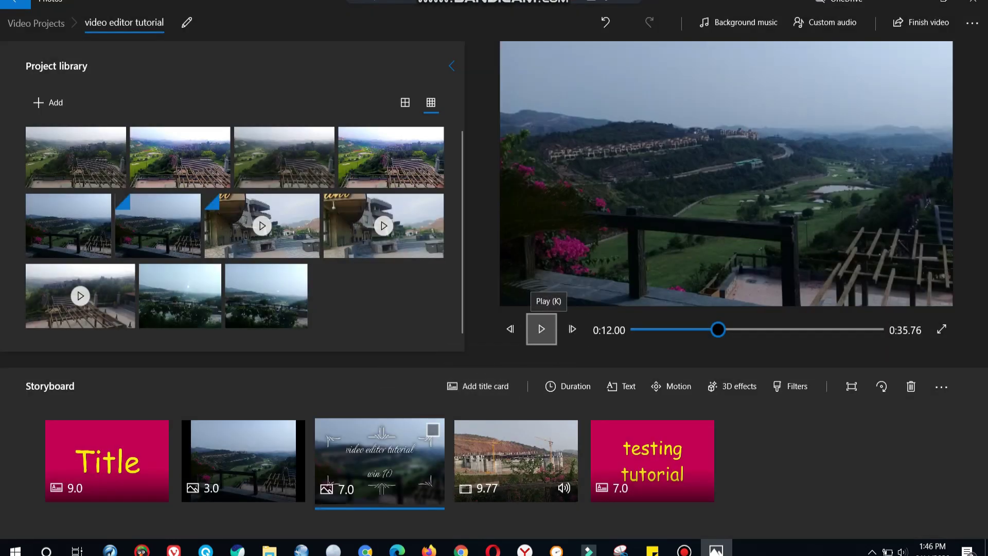
left_click(542, 328)
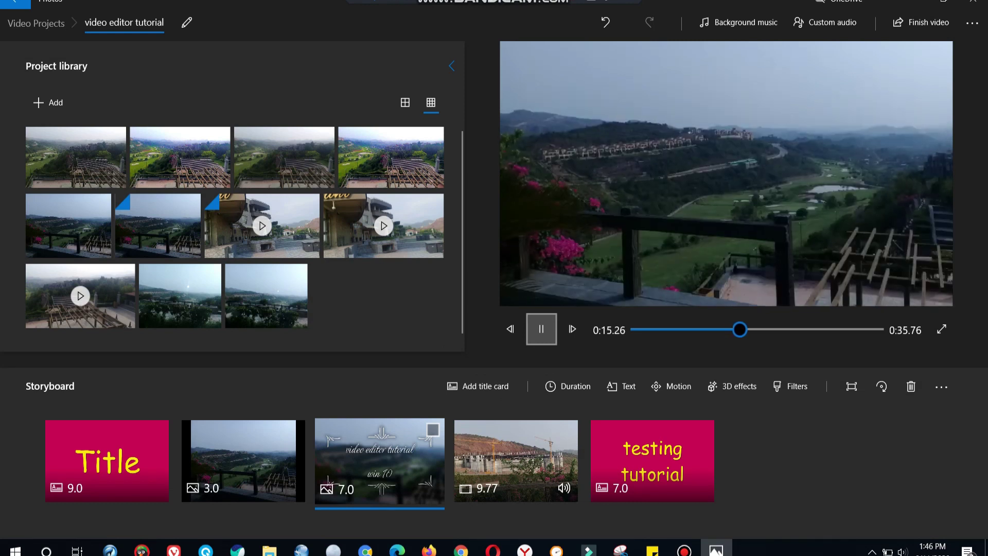
left_click(541, 328)
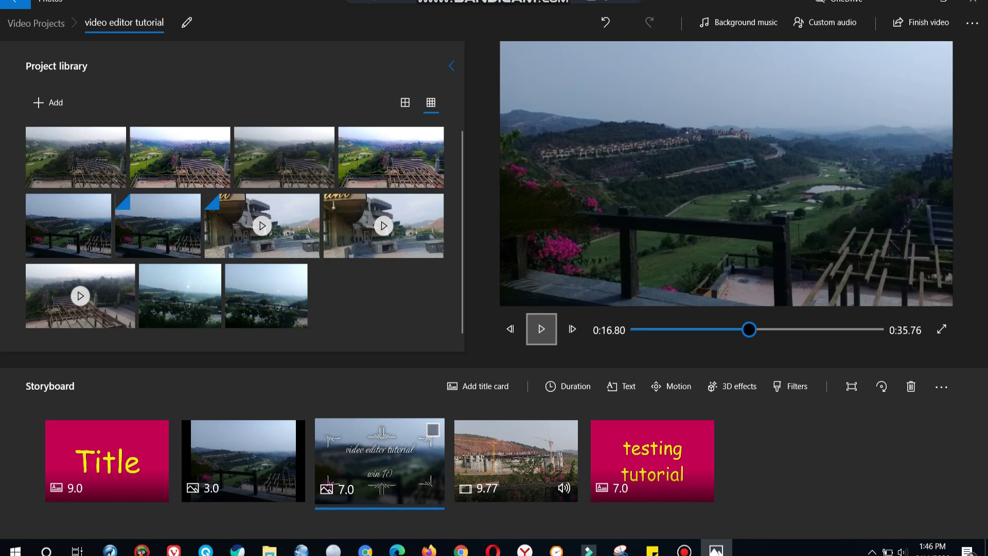
left_click(541, 329)
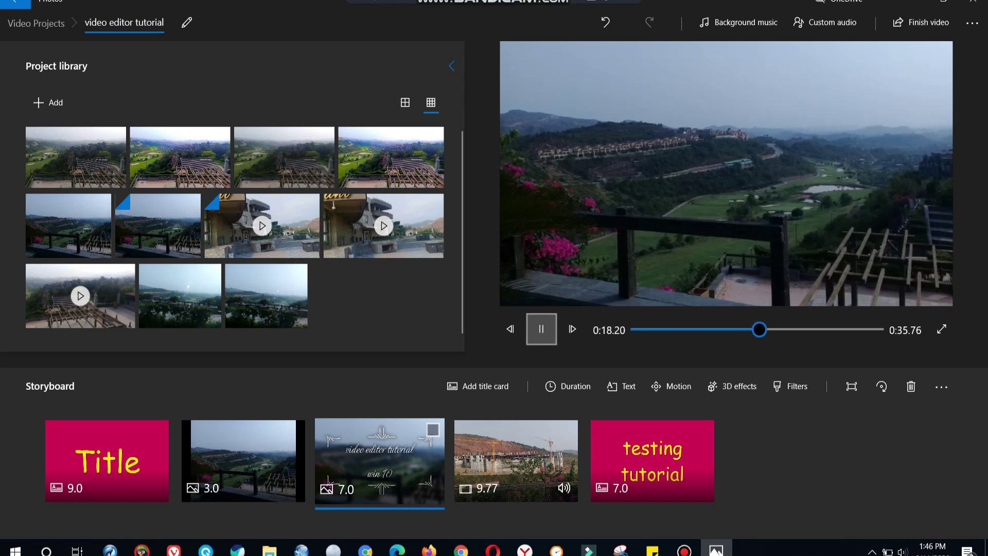
left_click(541, 328)
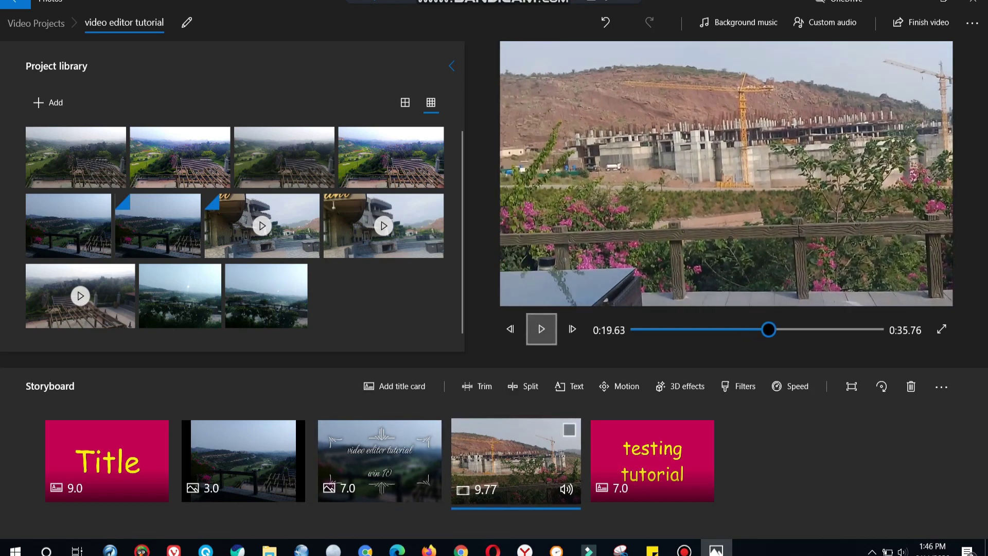
Add Stream_Rapids.mp3 from the Downloads folder as custom audio starting at the captioned photo.
left_click(396, 437)
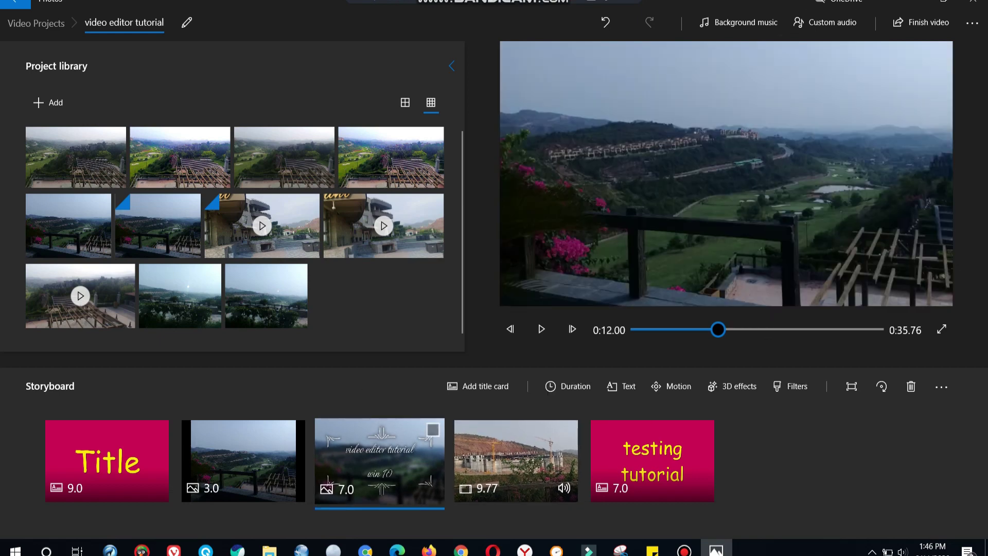
left_click(824, 22)
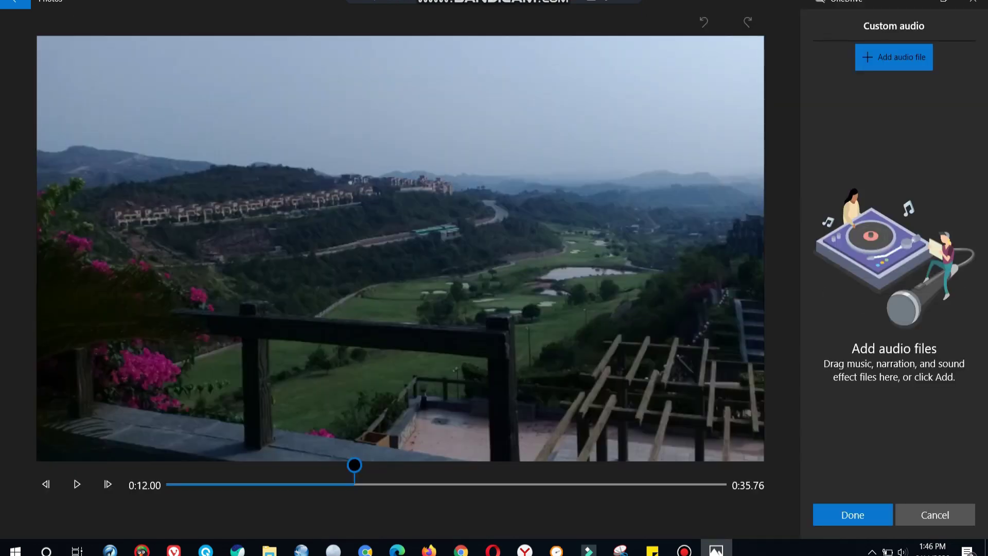
left_click(894, 57)
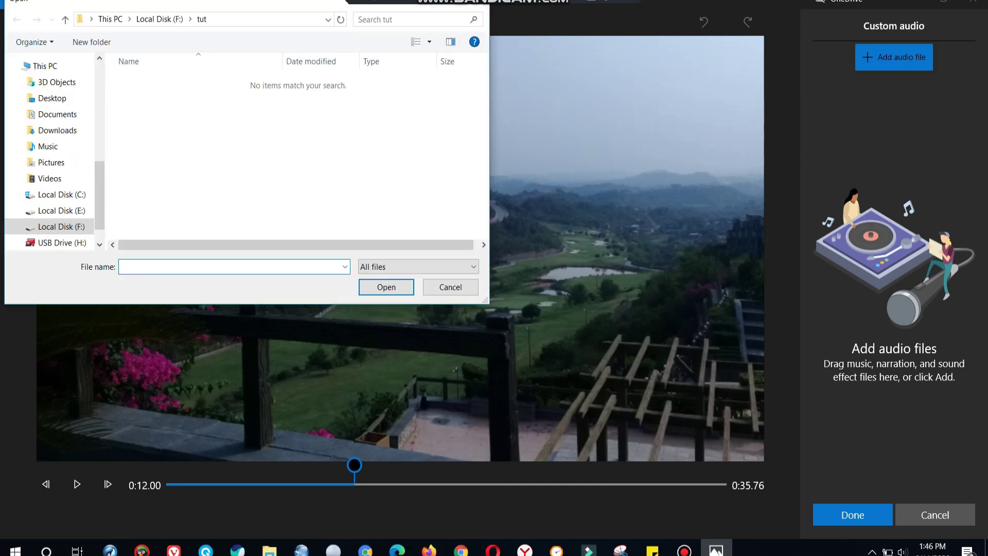
left_click(57, 130)
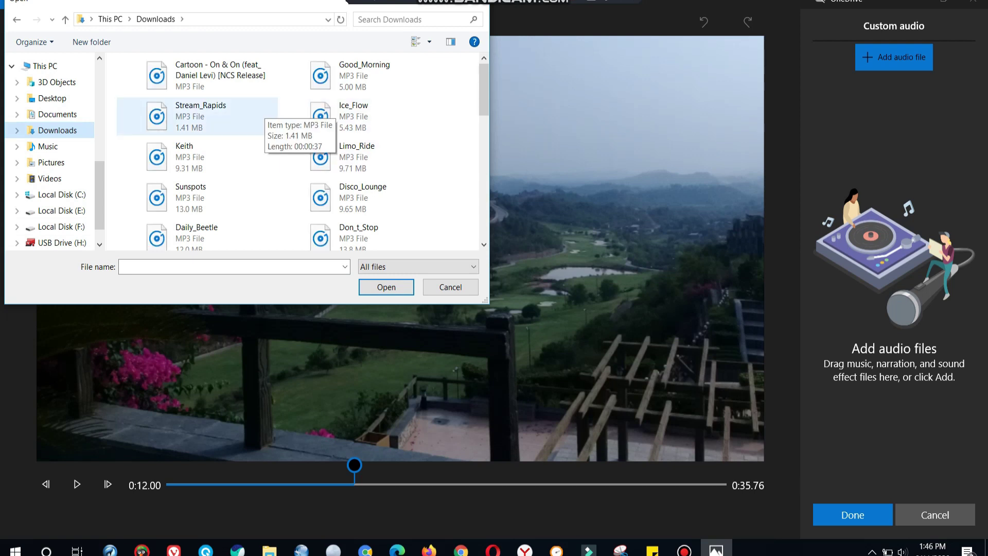
double_click(257, 114)
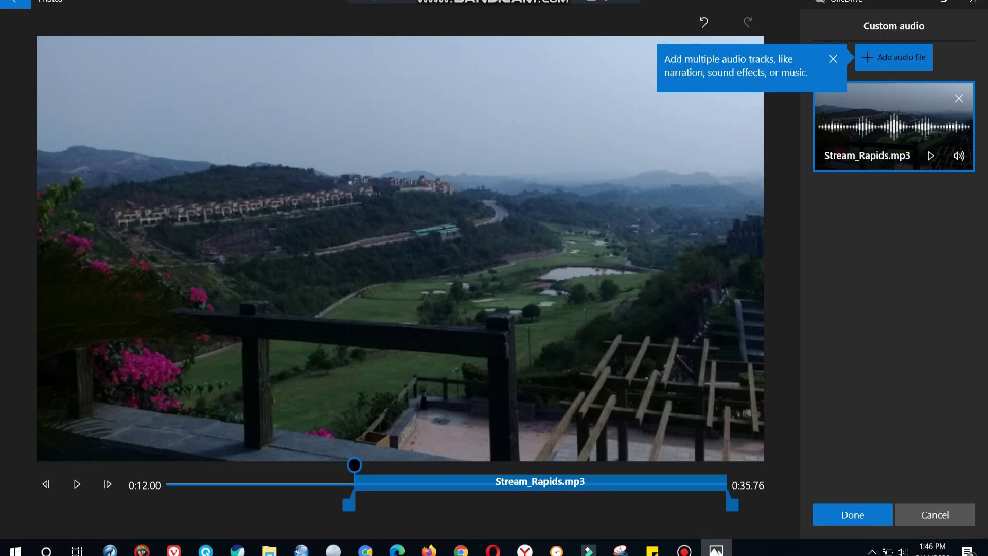
left_click(847, 514)
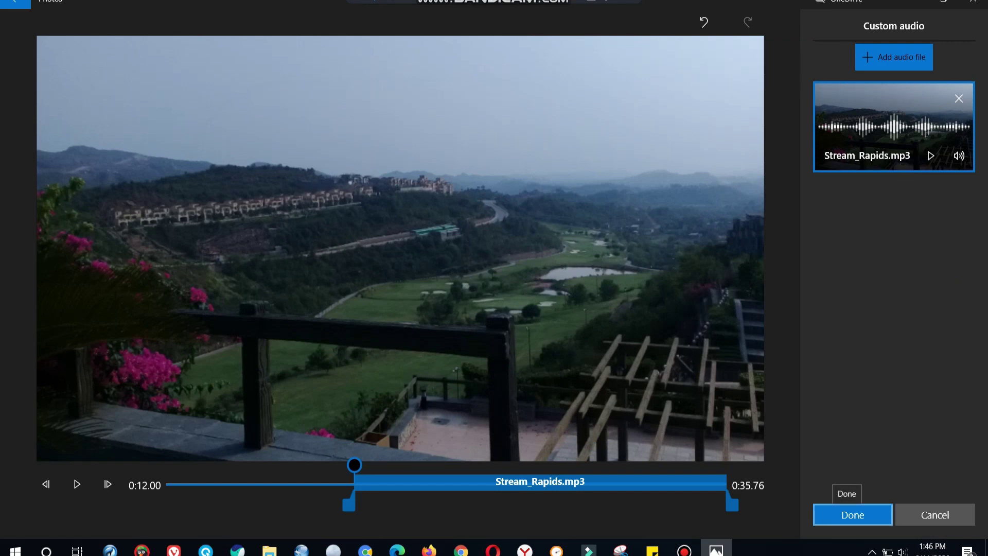
left_click(850, 514)
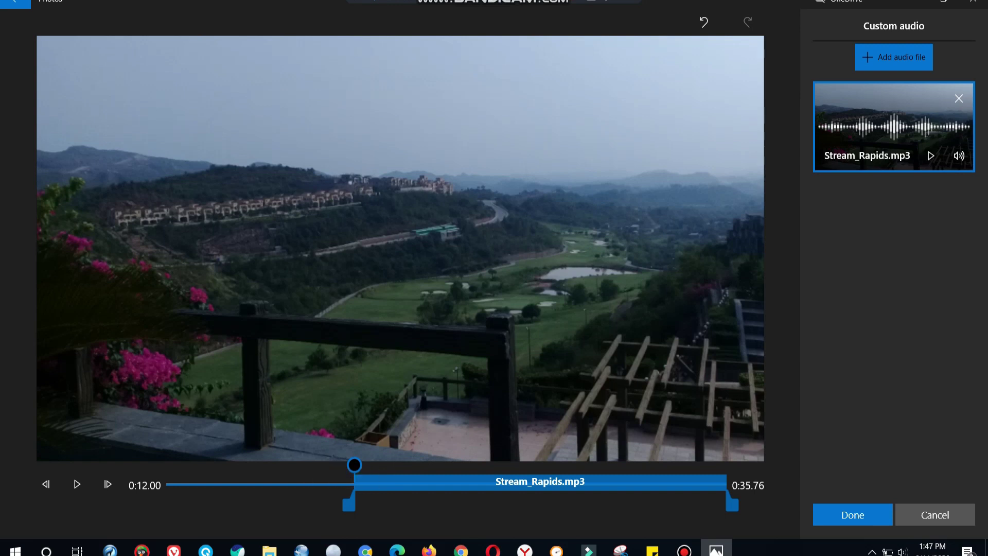
Move the Stream_Rapids.mp3 track's start to about 9.33 seconds and extend its end to the end of the video.
left_click(313, 465)
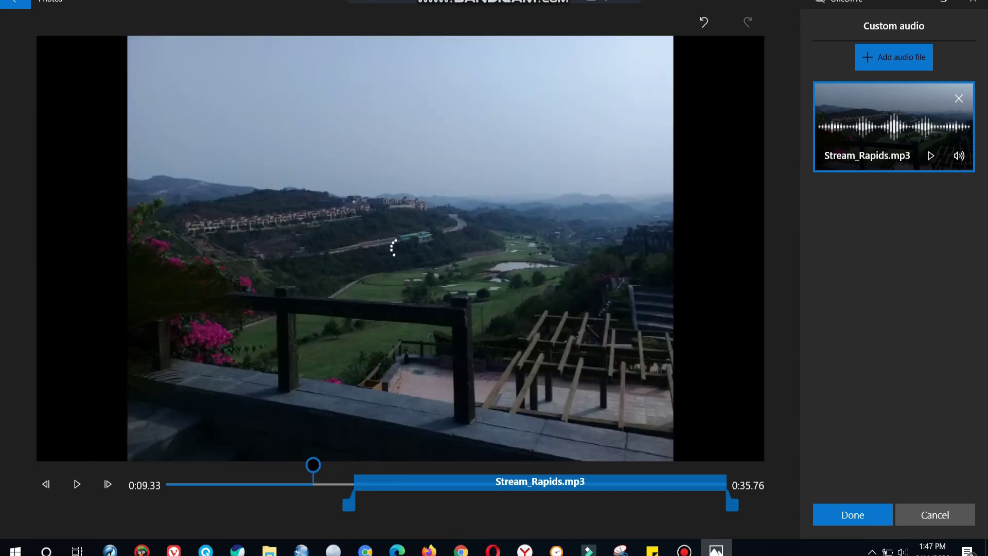
left_click_drag(370, 483, 328, 482)
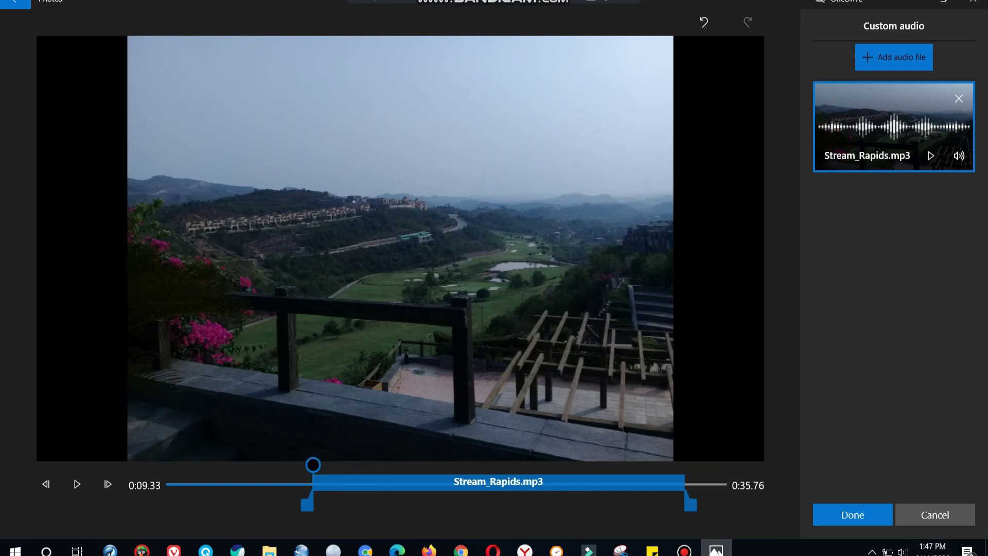
left_click_drag(690, 505, 732, 505)
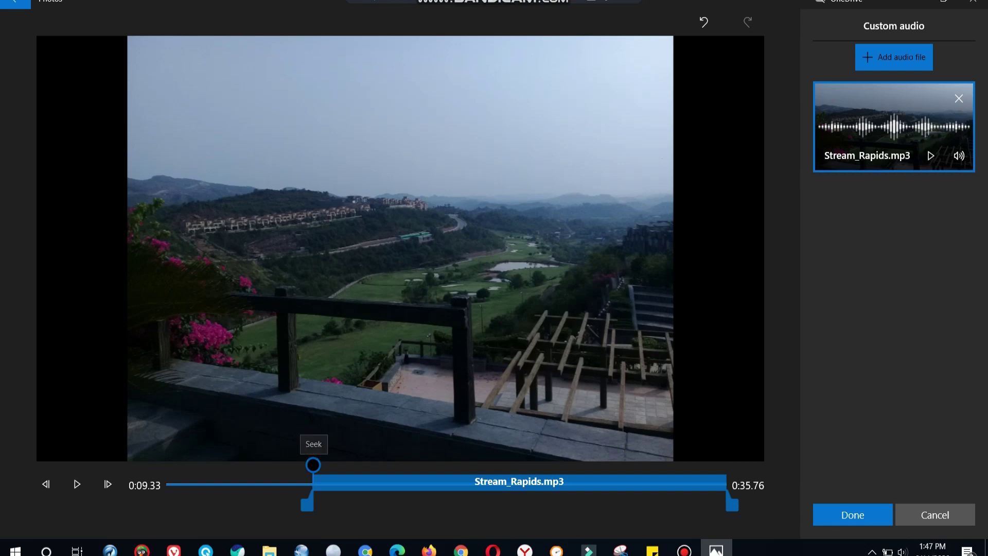
Move the Stream_Rapids.mp3 track to the start of the video, extend its end to the end of the video, and apply it.
left_click_drag(315, 482, 169, 482)
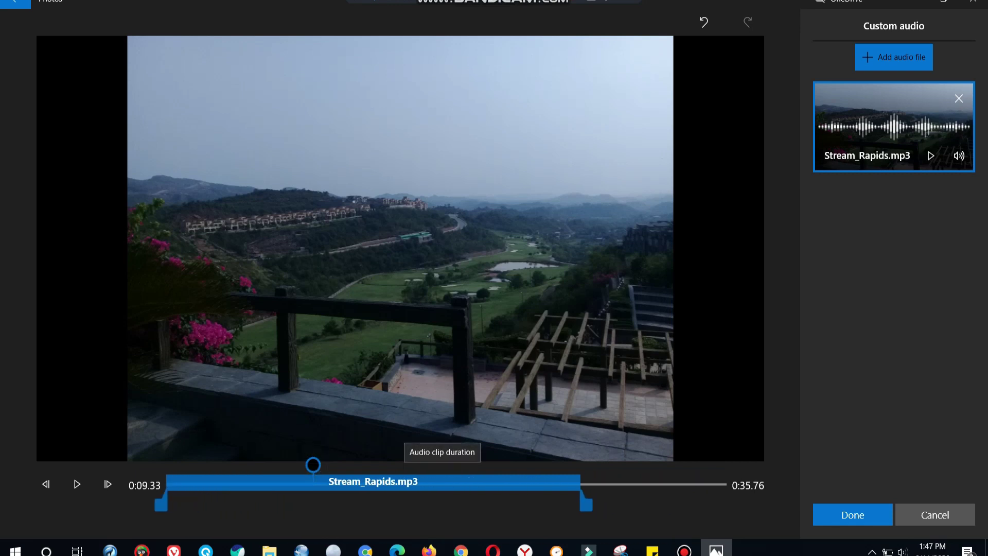
left_click_drag(586, 504, 732, 504)
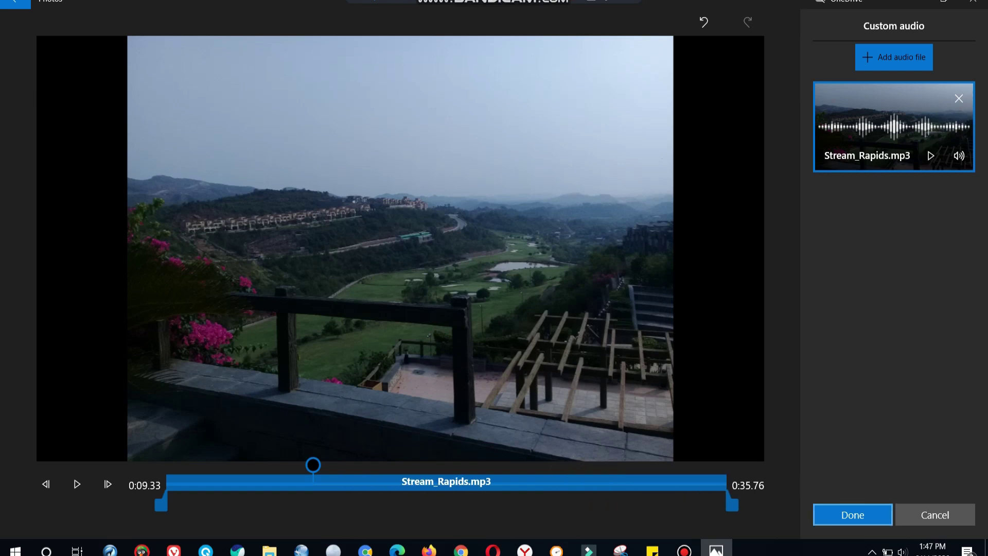
left_click(853, 515)
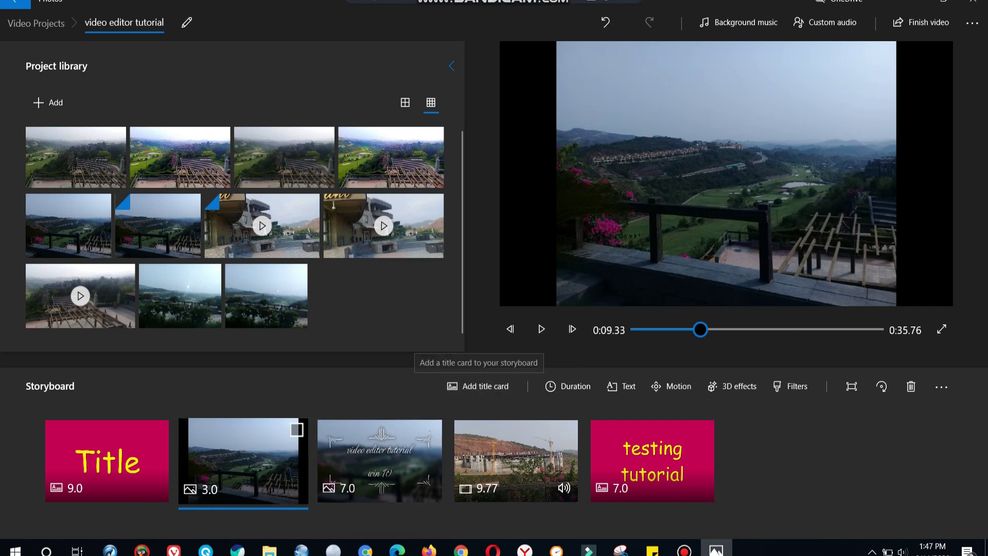
Preview the video with the custom audio from 9.33 seconds into the construction-site clip, and leave the first title card deselected.
left_click(159, 431)
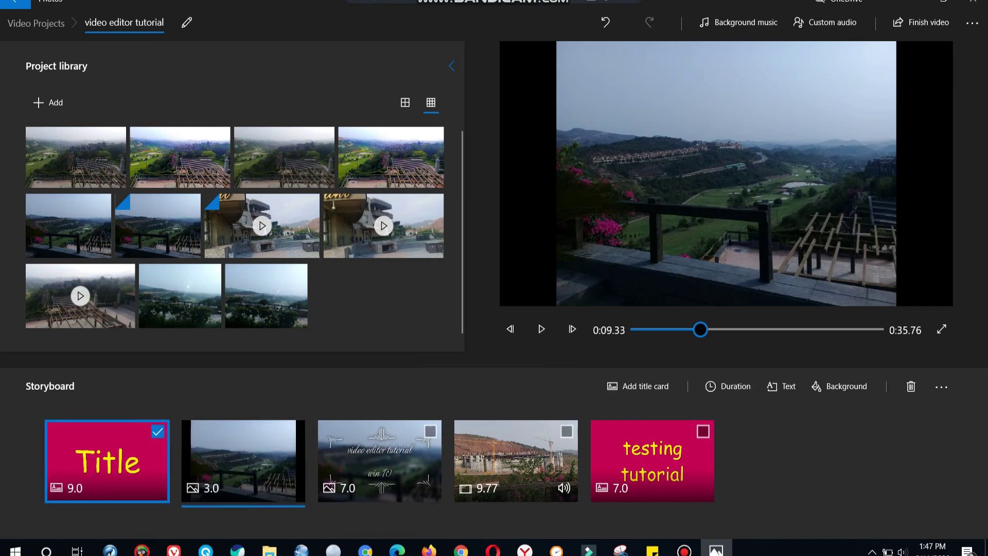
left_click(541, 329)
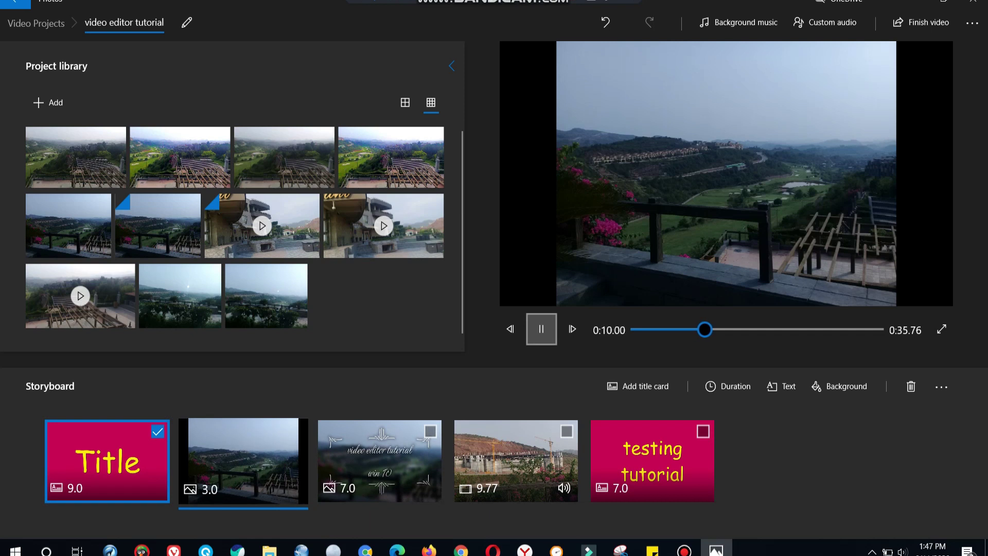
left_click(541, 328)
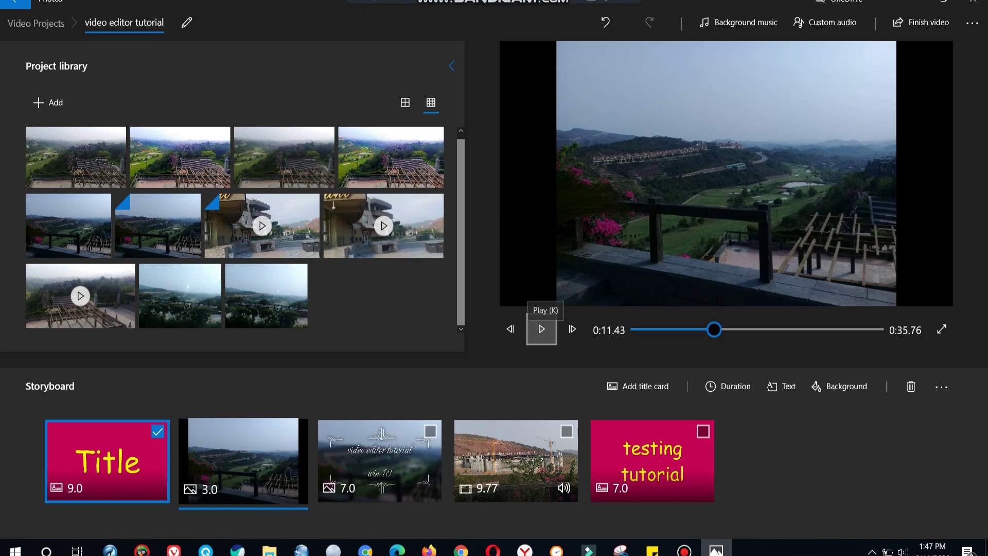
left_click(541, 328)
left_click(541, 329)
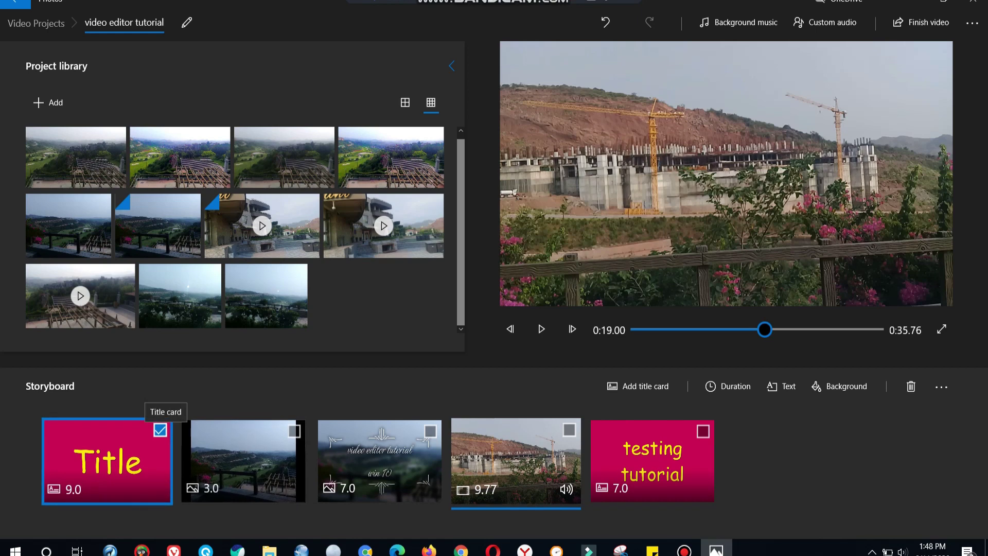
left_click(157, 432)
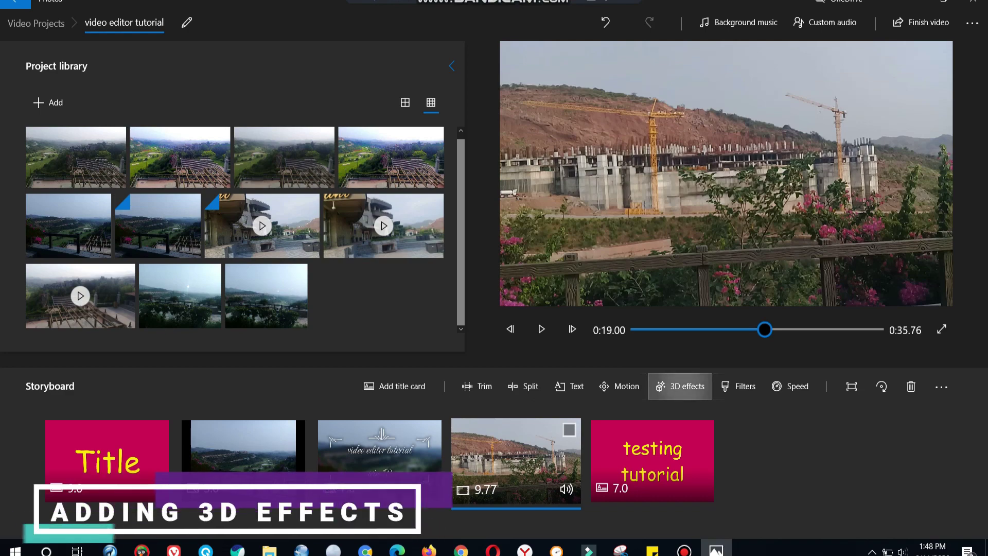
Add the Atomic motion 3D effect to the 9.77-second construction-site clip and enlarge it across the middle of the frame.
left_click(680, 386)
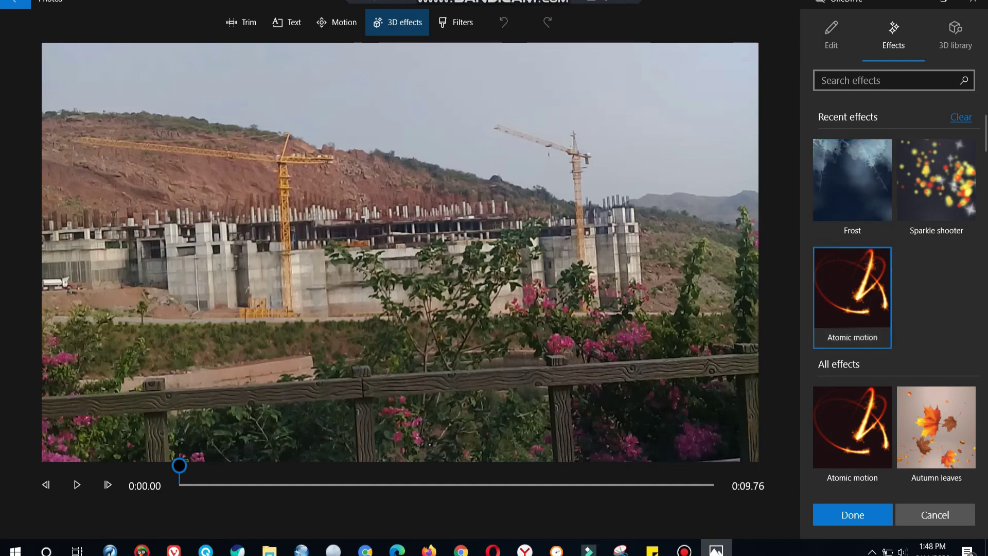
left_click(853, 288)
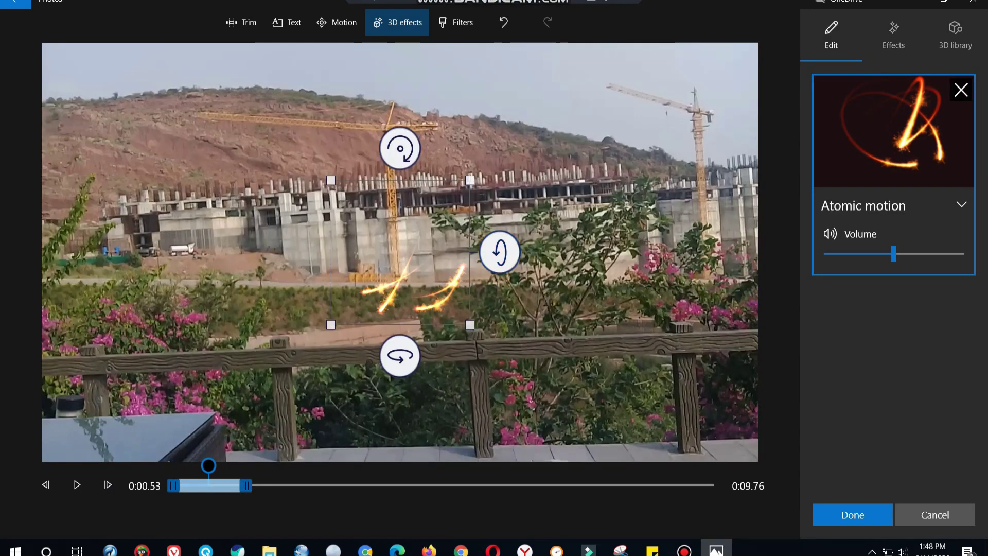
mouse_move(208, 465)
left_mouse_down()
mouse_move(182, 465)
mouse_move(245, 465)
mouse_move(189, 465)
mouse_move(207, 466)
left_mouse_up()
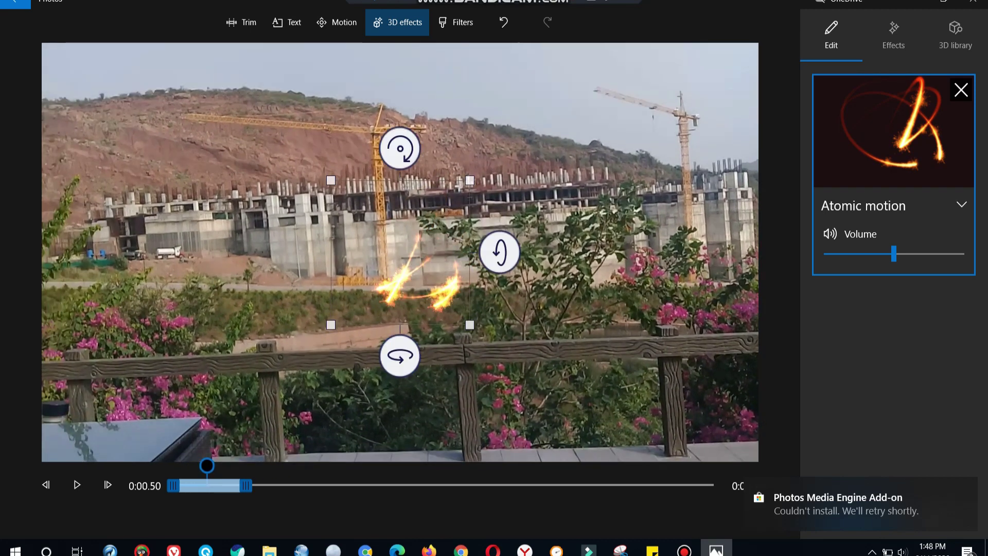
left_click_drag(331, 325, 231, 428)
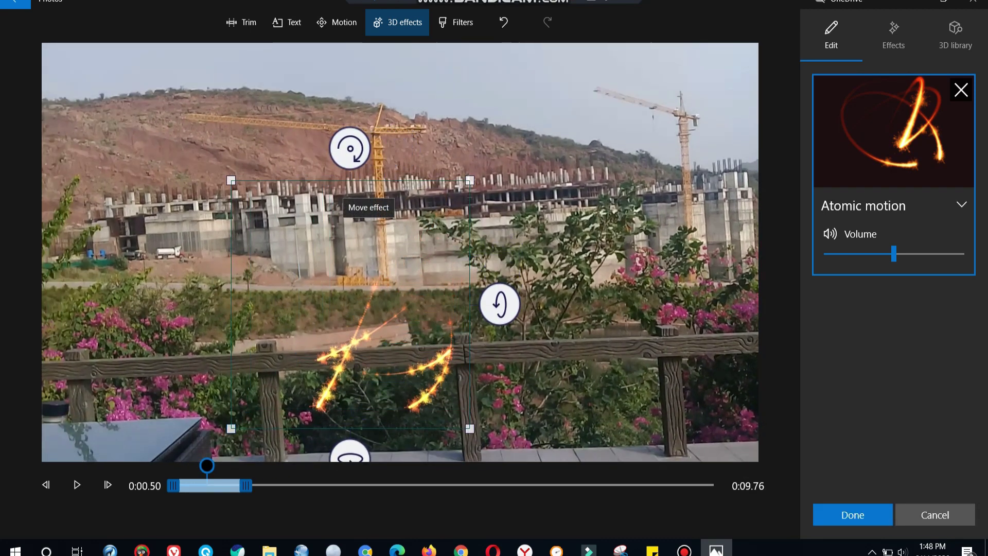
left_click_drag(470, 180, 586, 61)
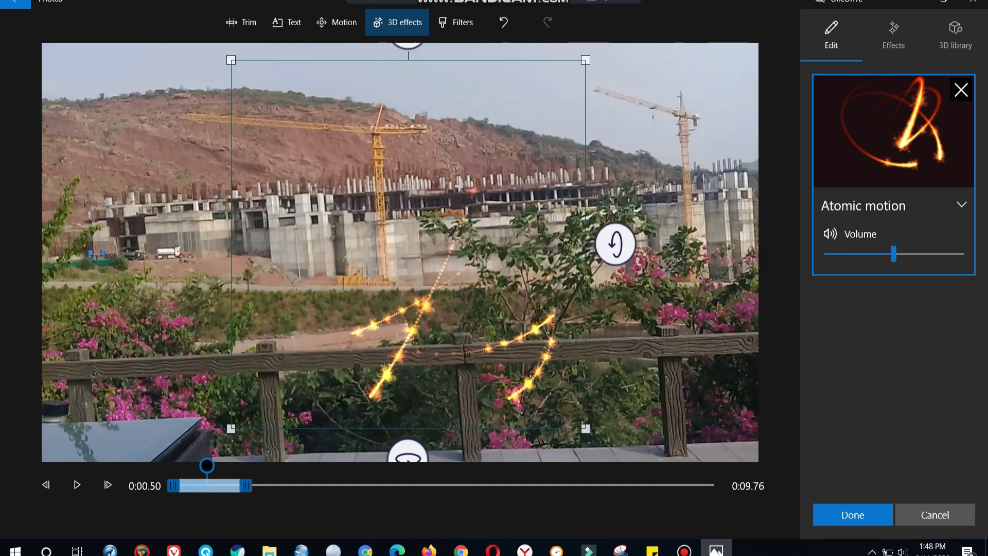
Set the Atomic motion effect to span about the first third of the clip and lower its volume to near minimum.
mouse_move(207, 465)
left_mouse_down()
mouse_move(180, 465)
mouse_move(224, 465)
left_mouse_up()
left_click_drag(234, 465, 719, 485)
left_click_drag(222, 465, 179, 465)
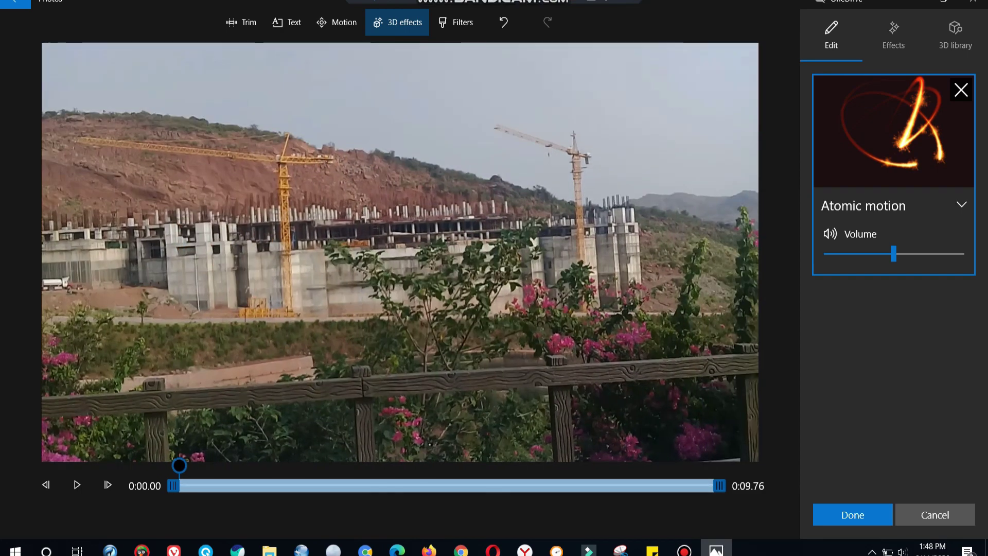
left_click_drag(719, 486, 366, 486)
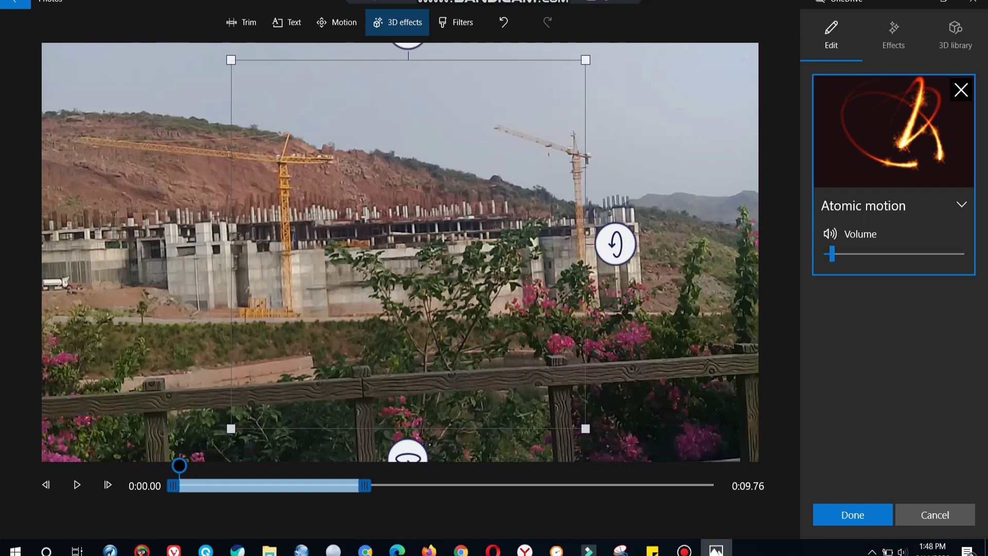
key("Escape")
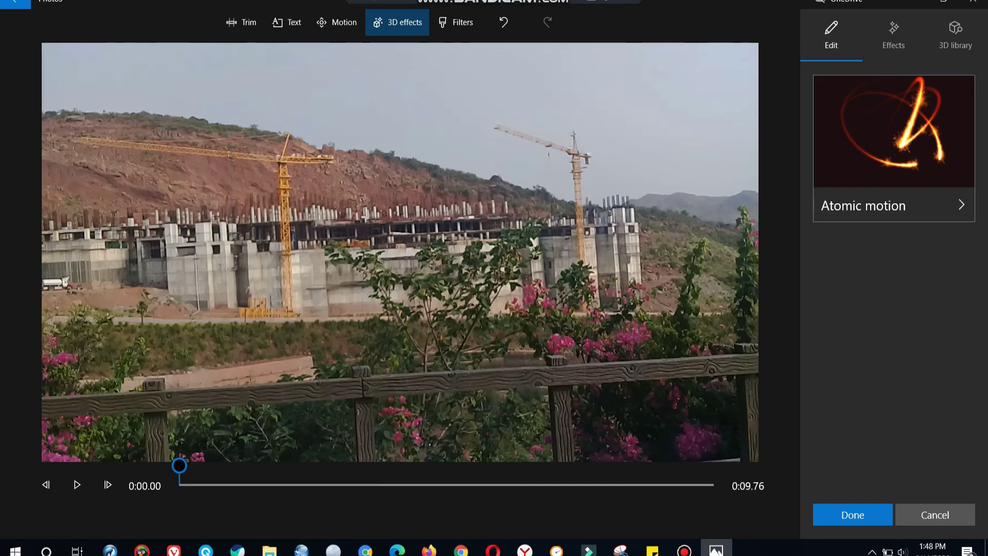
Add the Frost effect to the clip and delete the Atomic motion effect.
left_click(894, 32)
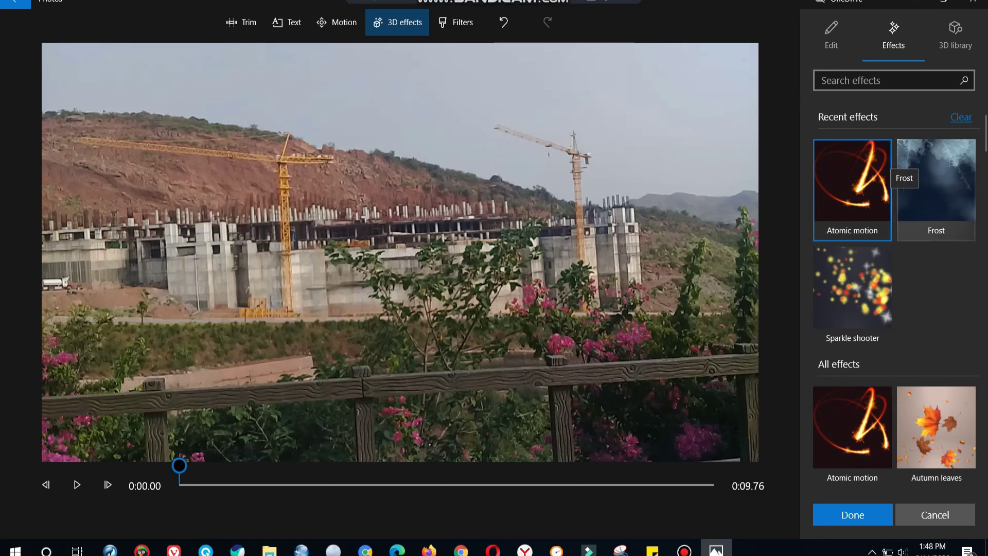
left_click(939, 178)
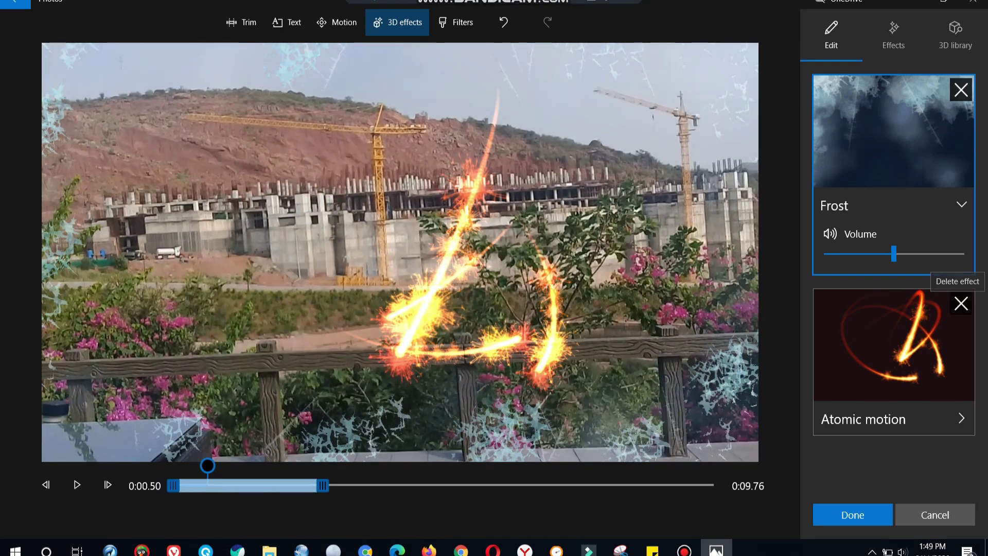
left_click(961, 303)
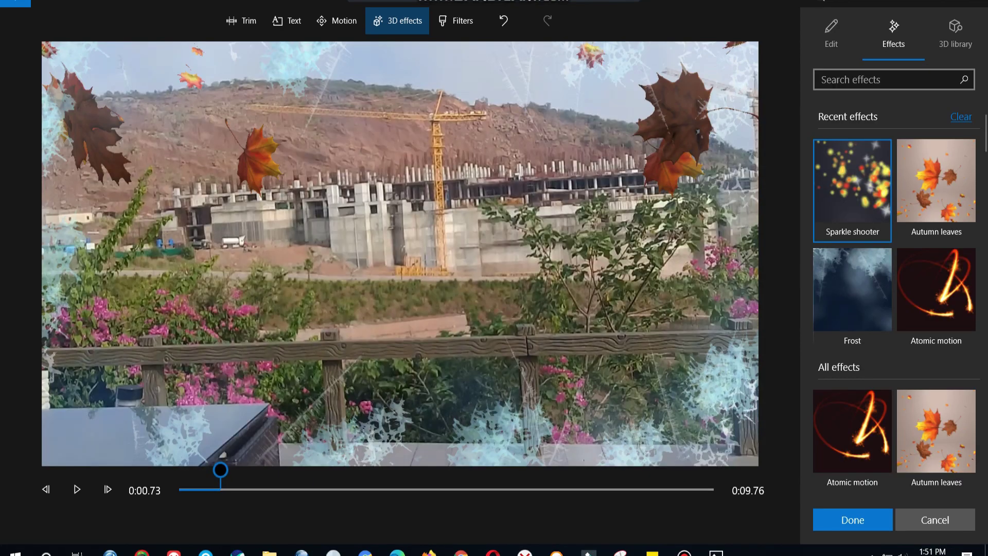
Add the Breaking news effect to the clip and return the playhead to the clip's start.
scroll(895, 314, "down", 5)
scroll(936, 221, "up", 2)
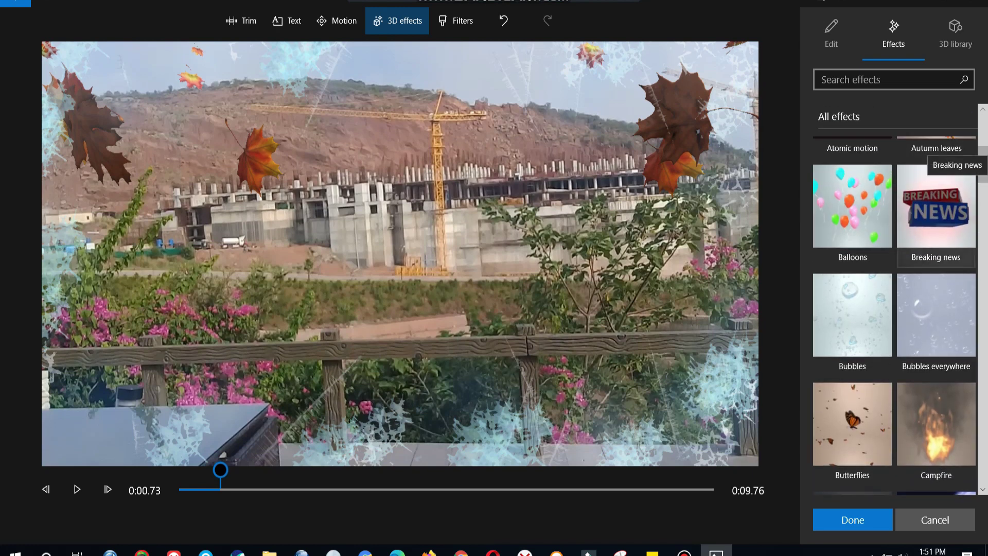
left_click(936, 217)
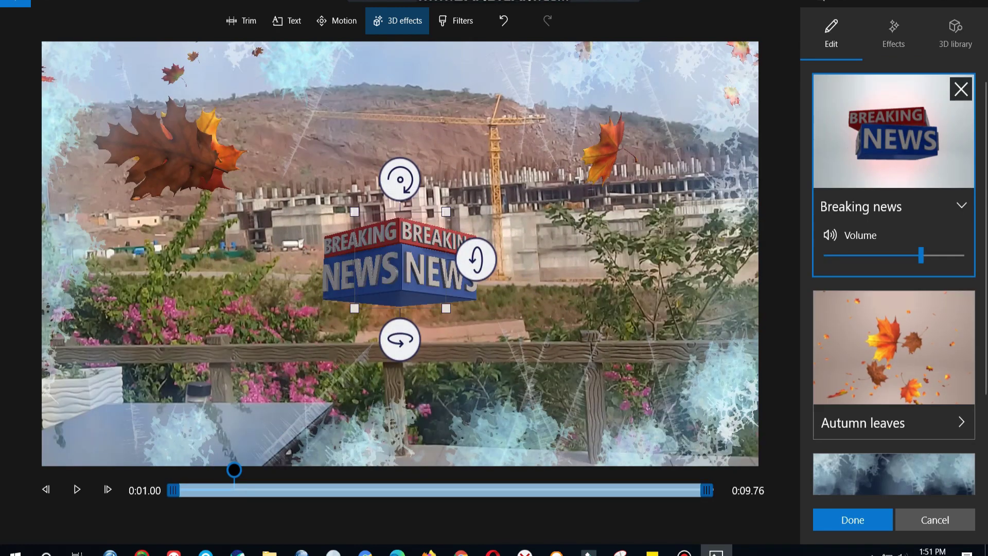
left_click_drag(234, 470, 179, 469)
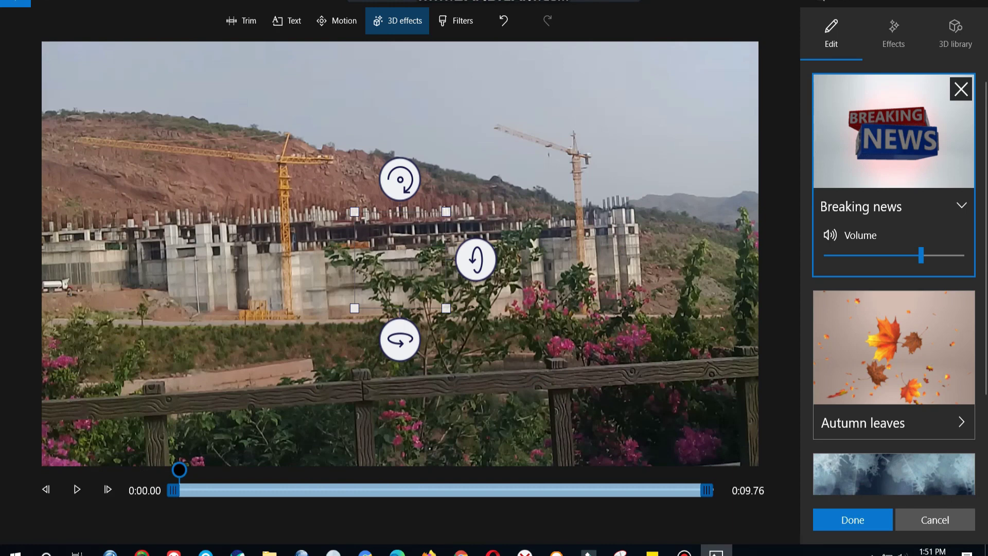
scroll(894, 283, "down", 2)
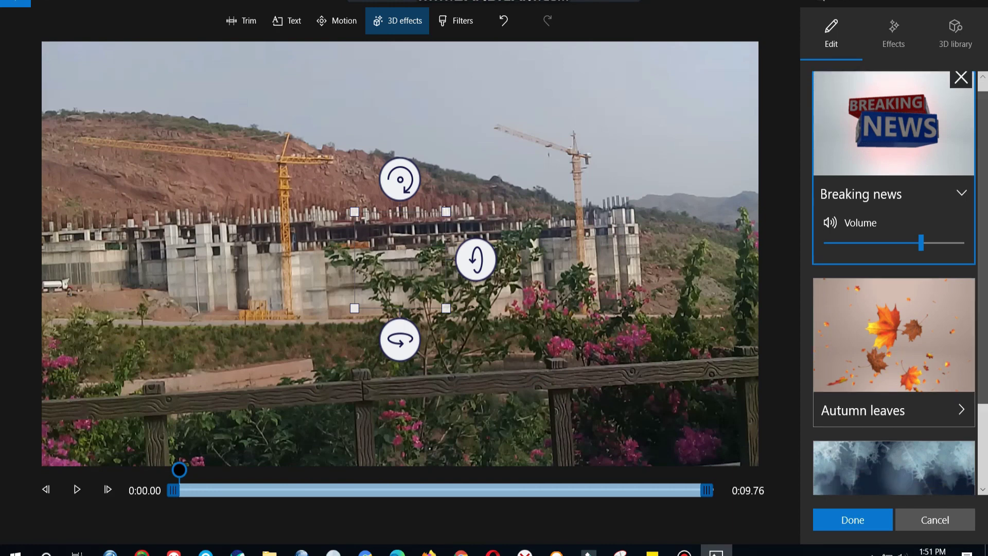
scroll(894, 283, "up", 2)
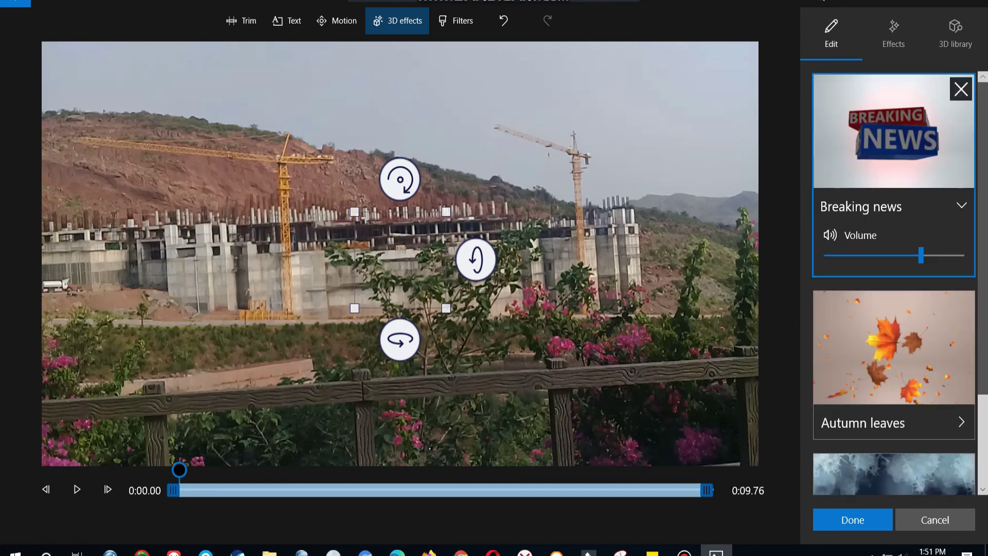
Add the Dust explosion effect to the clip and delete the Breaking news effect.
left_click(894, 31)
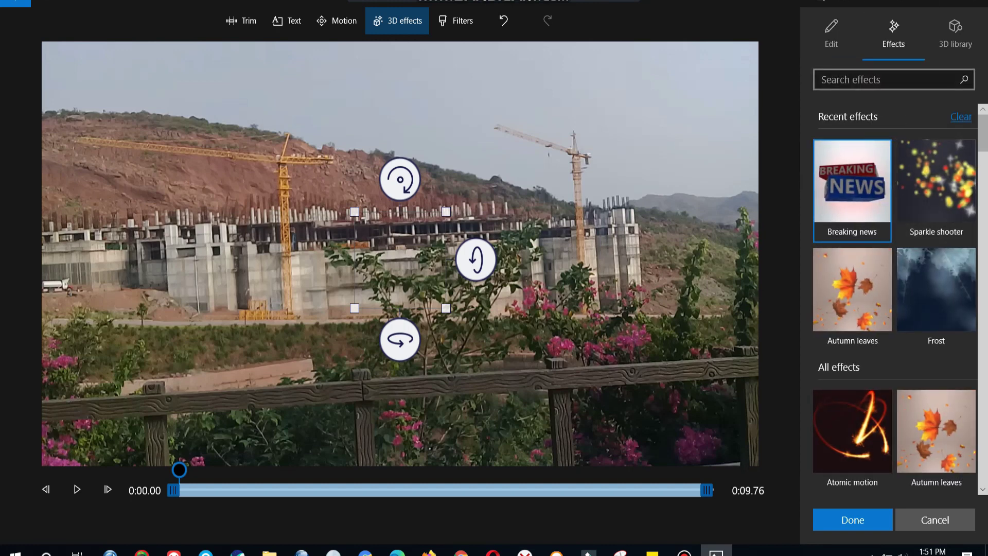
scroll(894, 308, "down", 10)
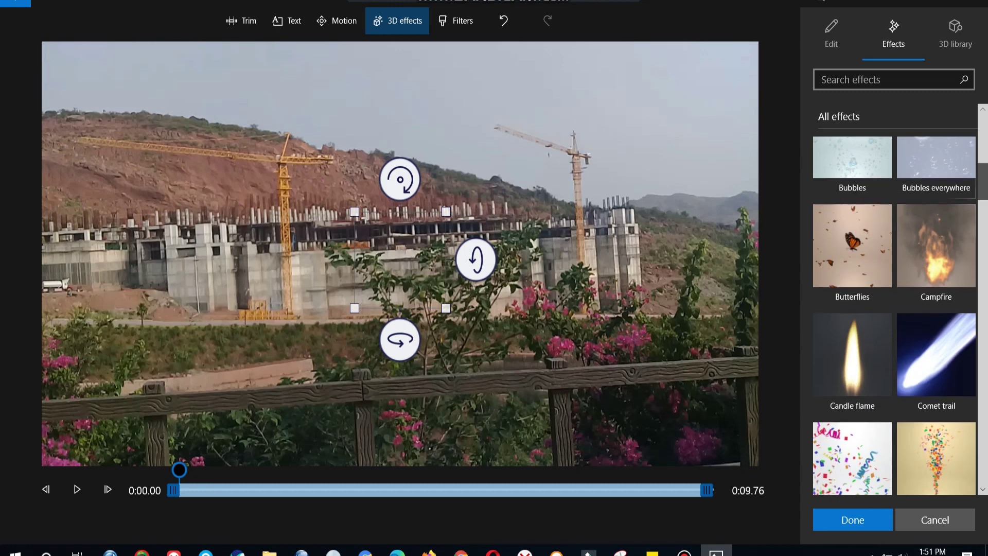
scroll(936, 226, "down", 1)
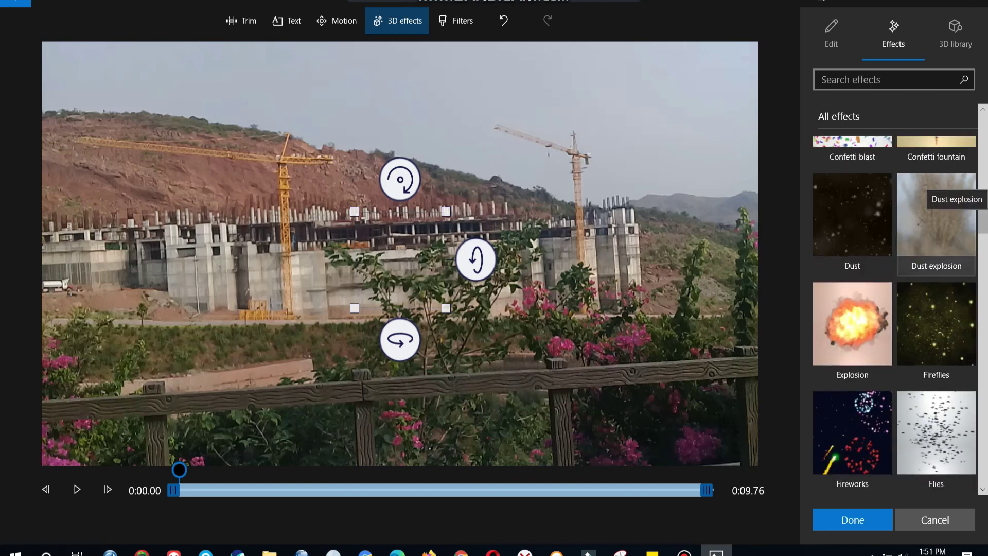
left_click(937, 227)
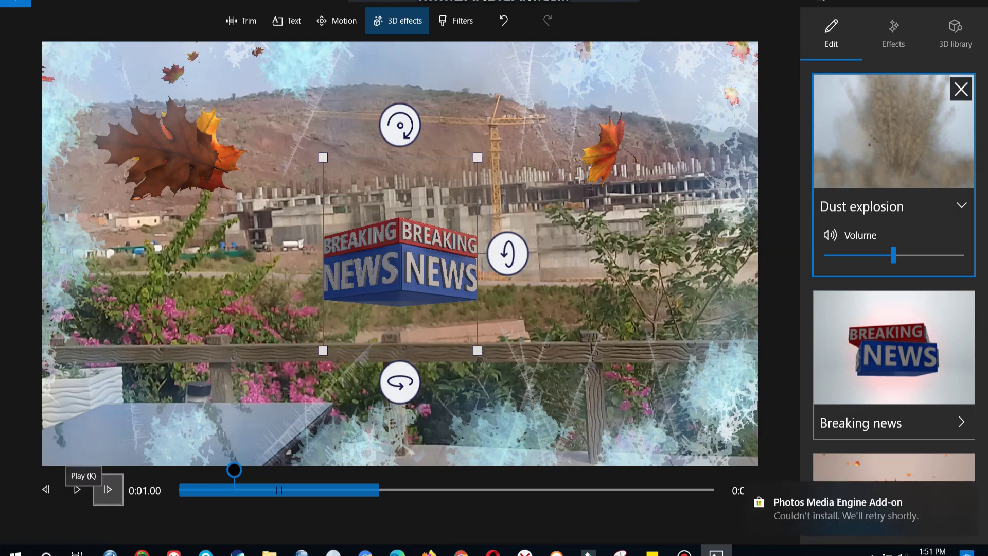
left_click_drag(234, 470, 208, 470)
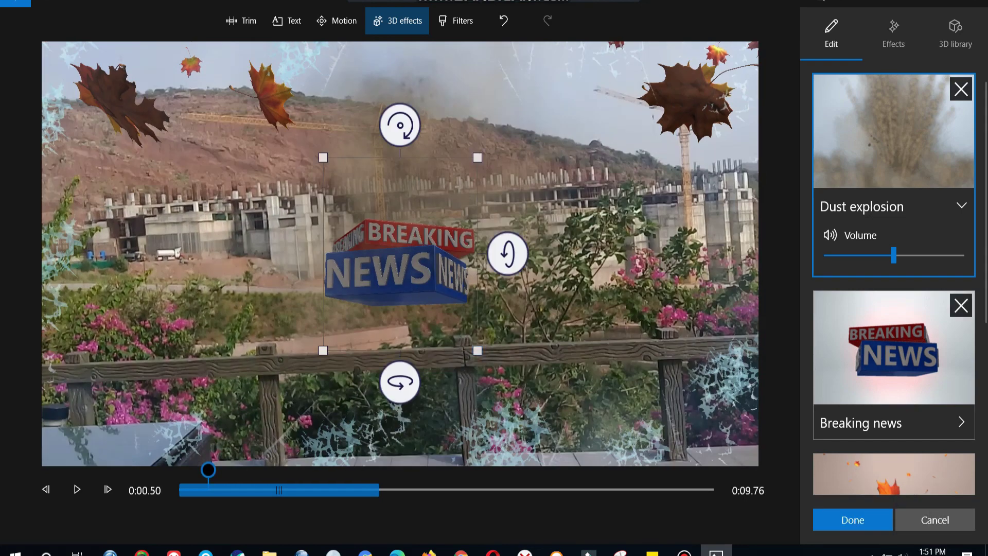
left_click(960, 306)
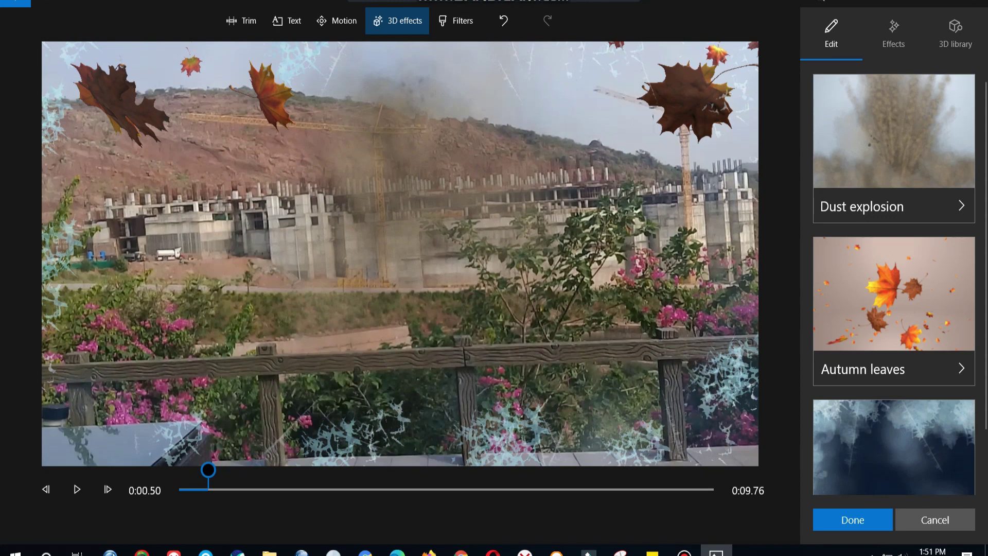
Enlarge the Dust explosion effect over the building, preview it briefly, and return the playhead to the clip's start.
left_click(961, 206)
left_click_drag(478, 350, 549, 441)
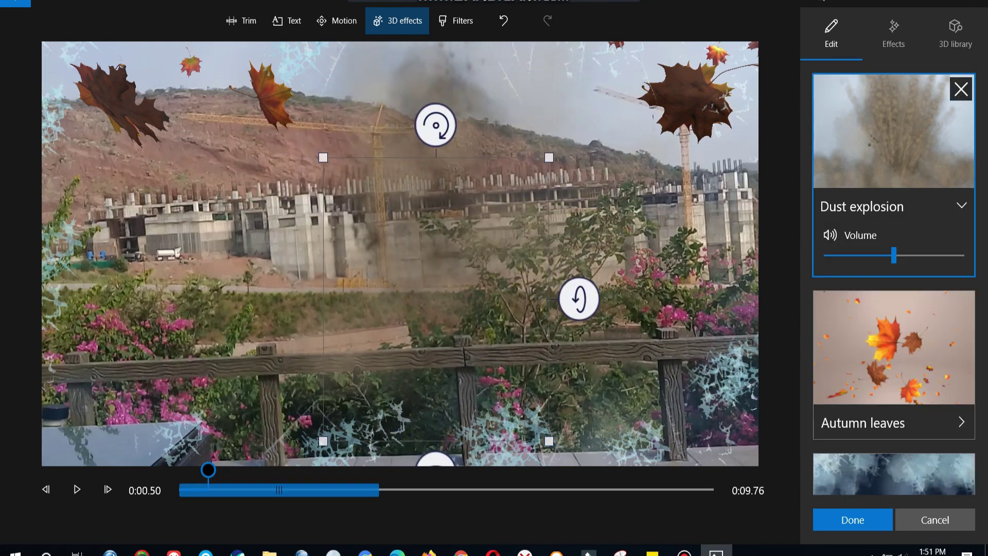
left_click_drag(323, 158, 279, 102)
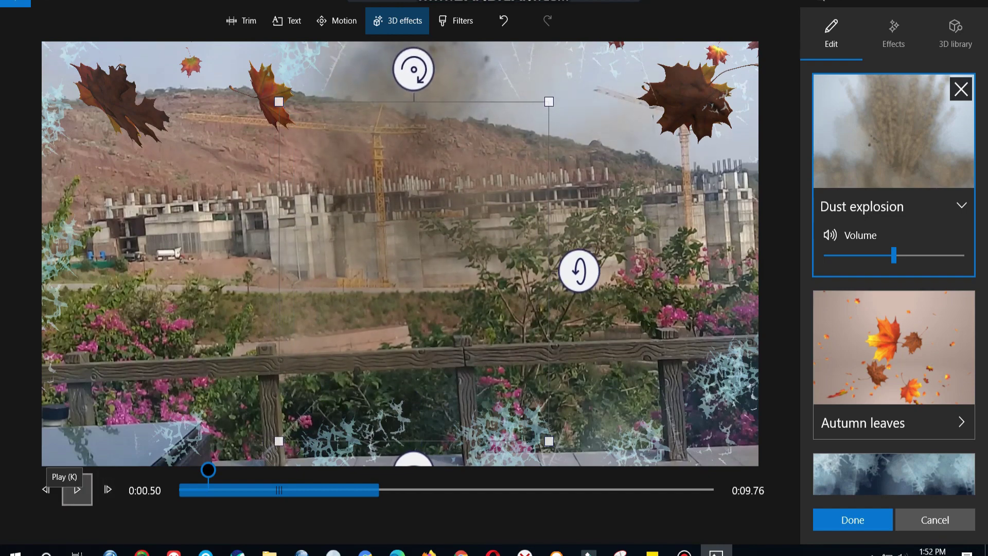
left_click(77, 489)
left_click(77, 489)
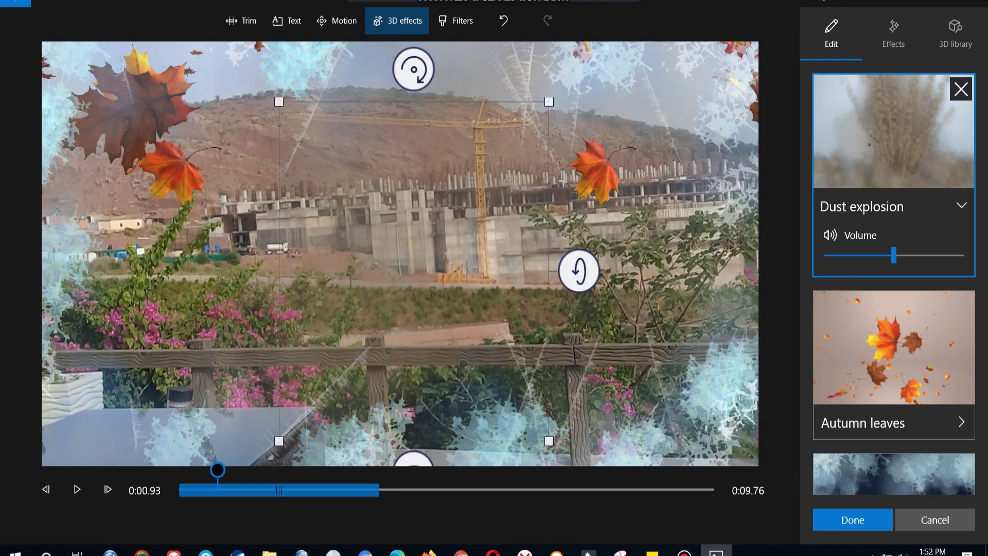
left_click_drag(218, 469, 179, 470)
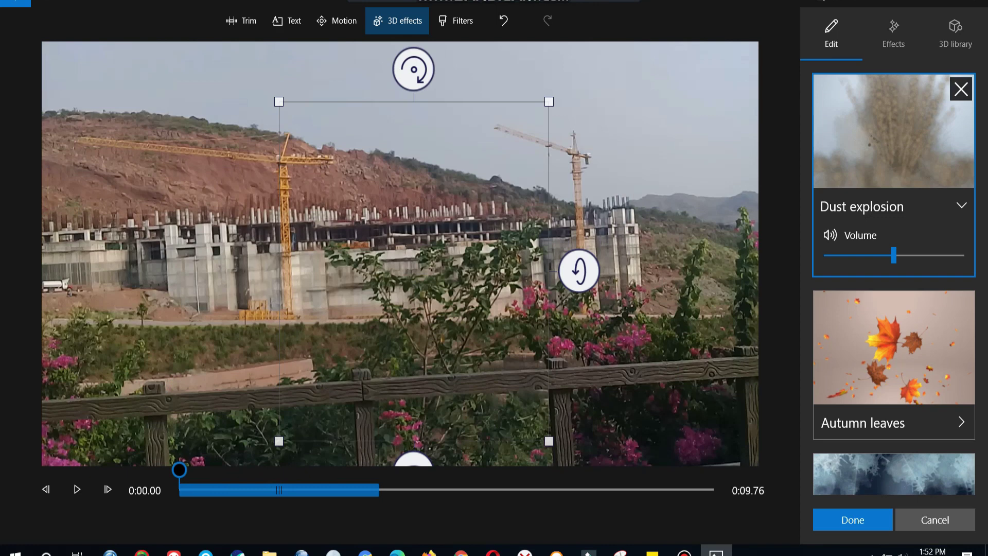
Add the Rose petals effect to the building clip.
left_click(893, 34)
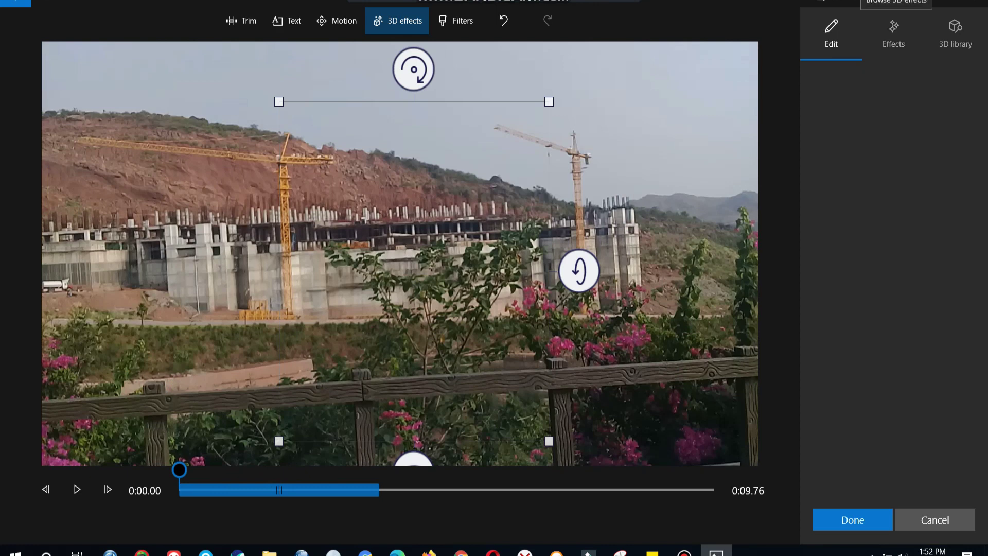
scroll(895, 316, "down", 15)
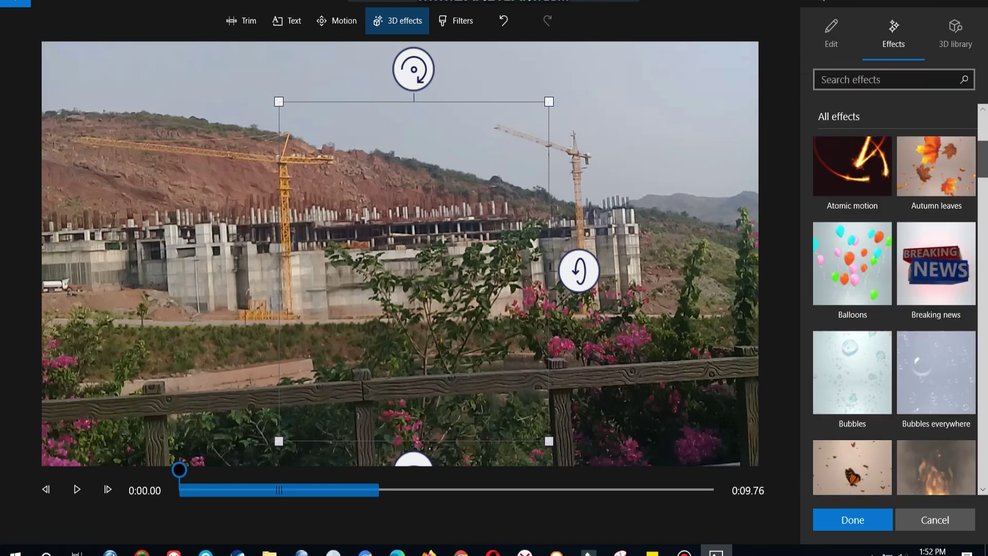
scroll(894, 316, "down", 10)
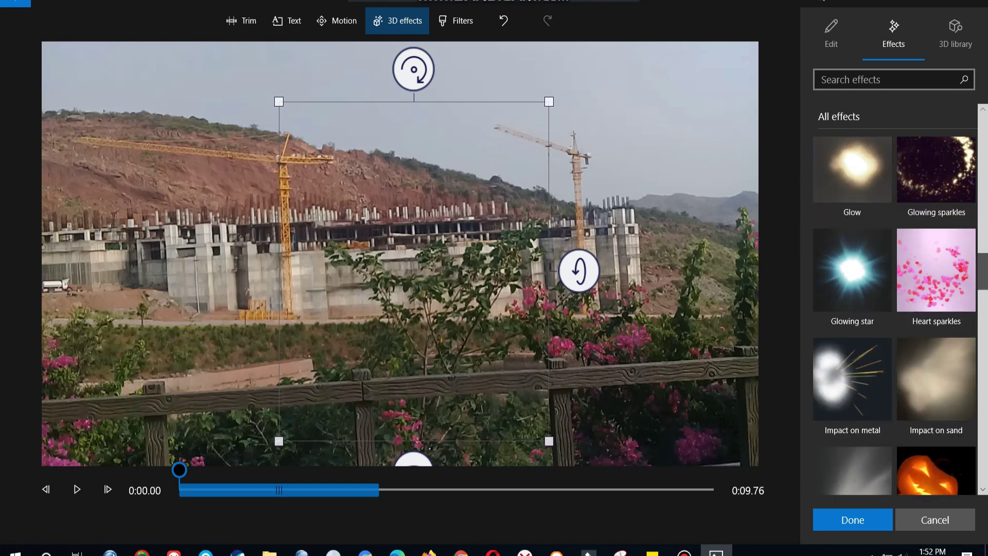
scroll(894, 316, "down", 5)
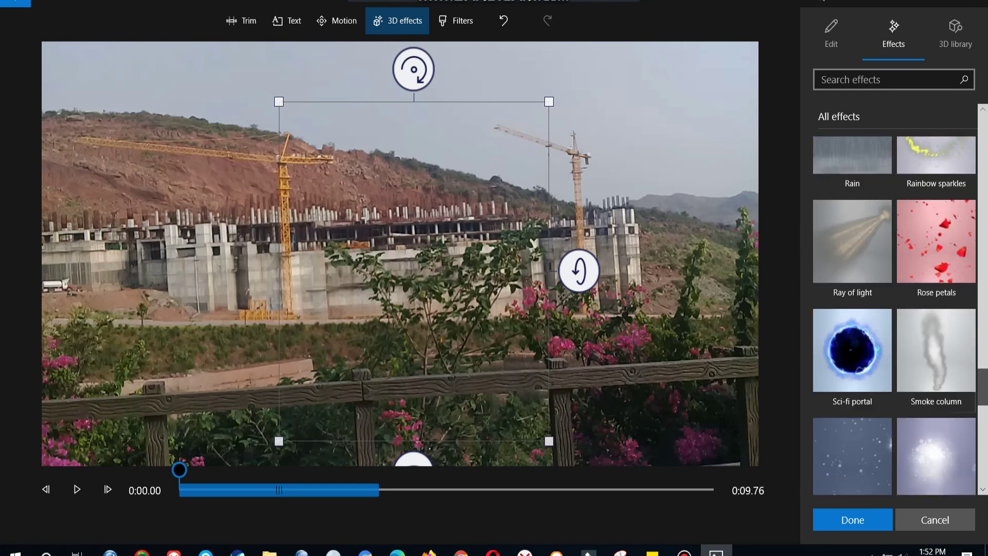
left_click(936, 241)
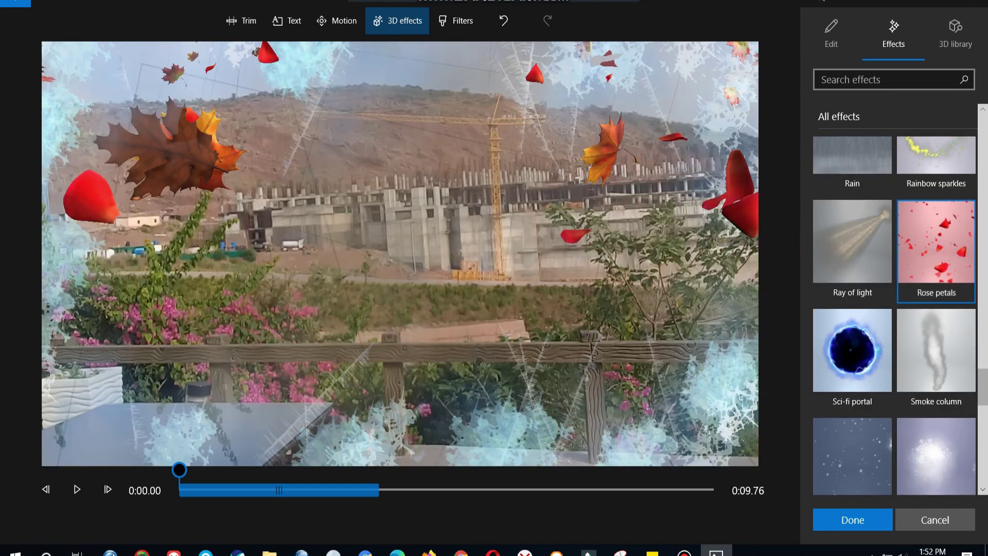
Delete the Dust explosion effect and return the playhead to the clip's start.
mouse_move(234, 470)
left_mouse_down()
mouse_move(193, 470)
mouse_move(216, 470)
left_mouse_up()
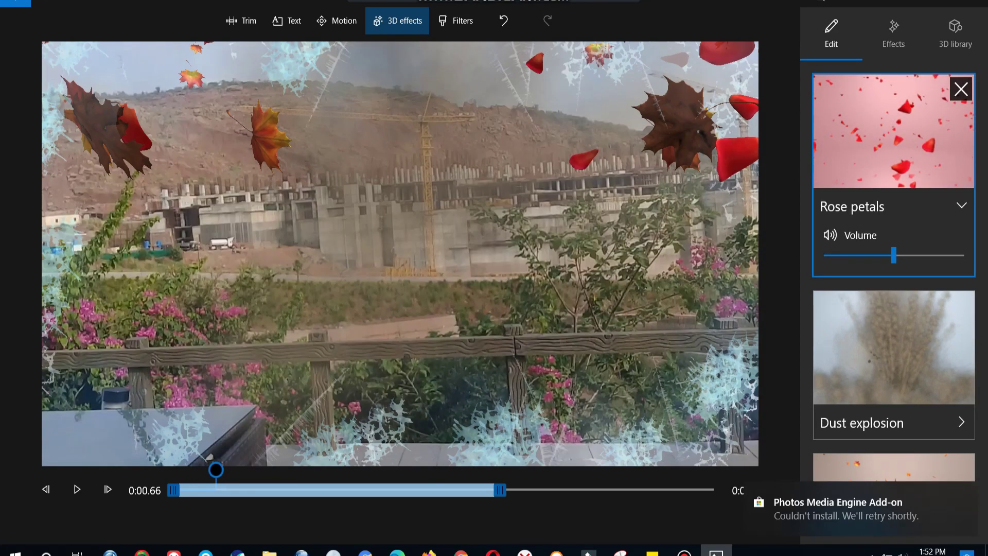
left_click(961, 305)
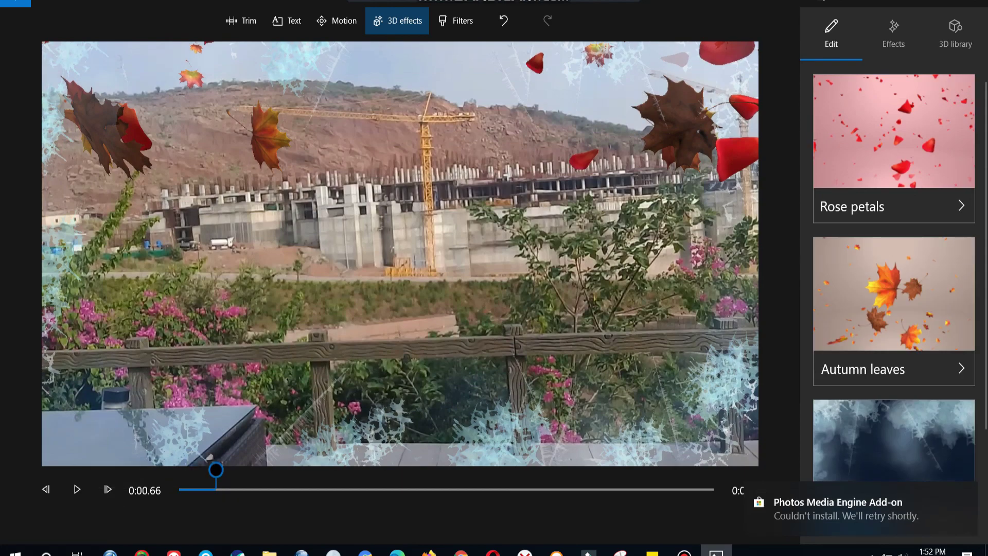
left_click_drag(216, 470, 179, 470)
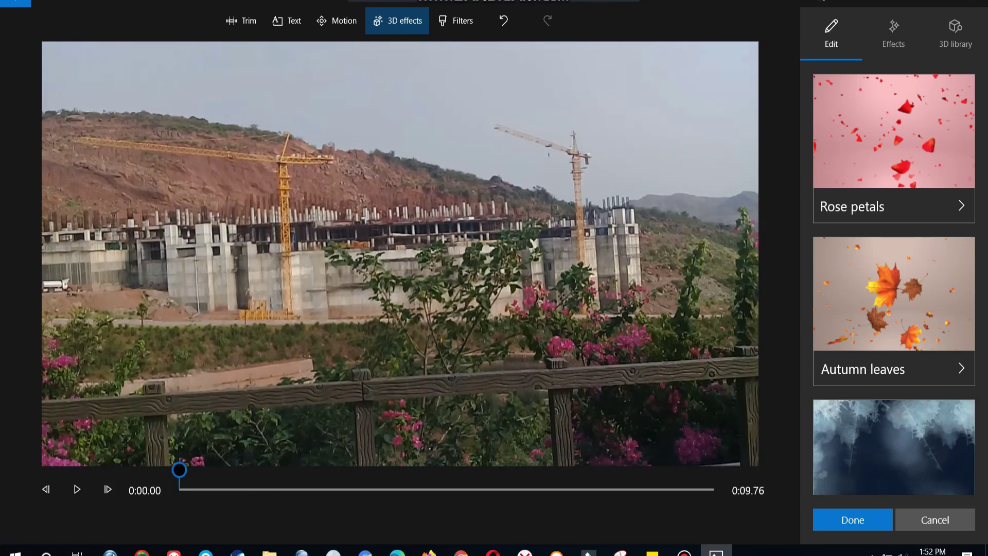
Shorten the Rose petals effect to about half its duration, scrub briefly through the clip's opening, and return to its start.
left_click(893, 149)
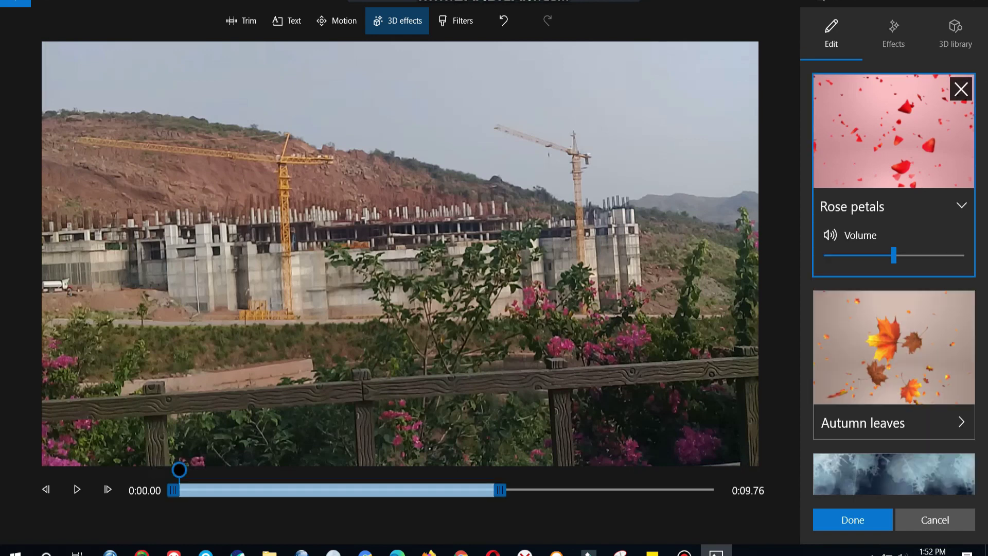
left_click_drag(500, 490, 332, 490)
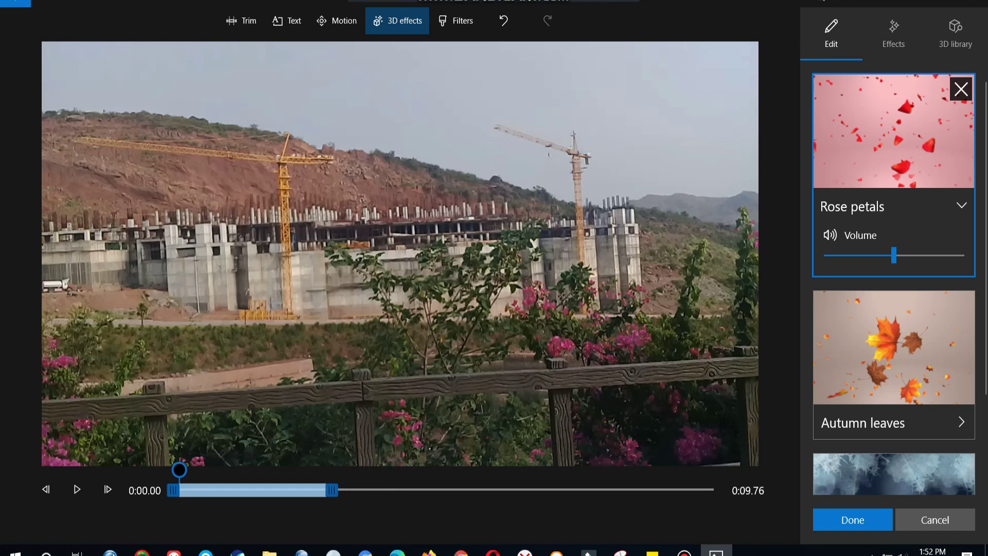
left_click(961, 206)
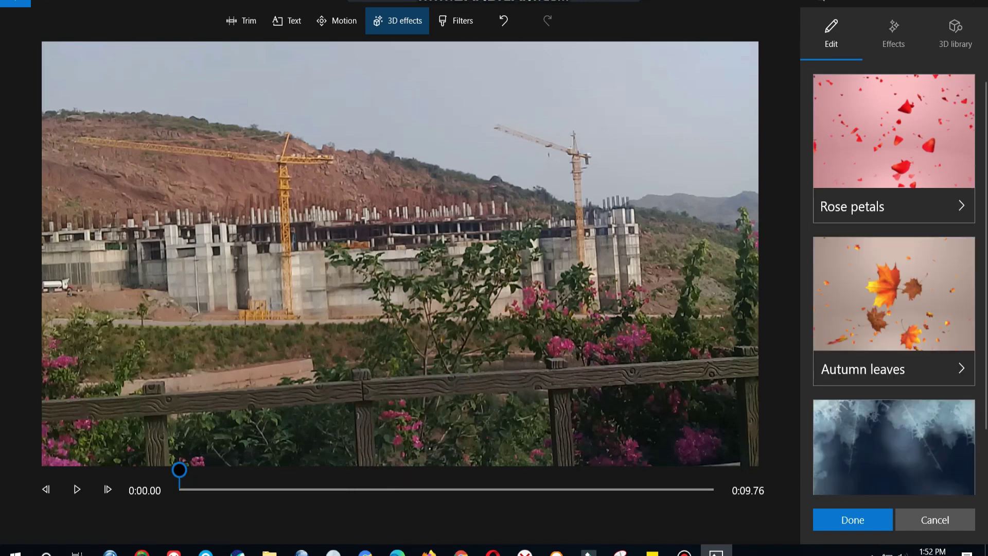
left_click_drag(179, 470, 213, 469)
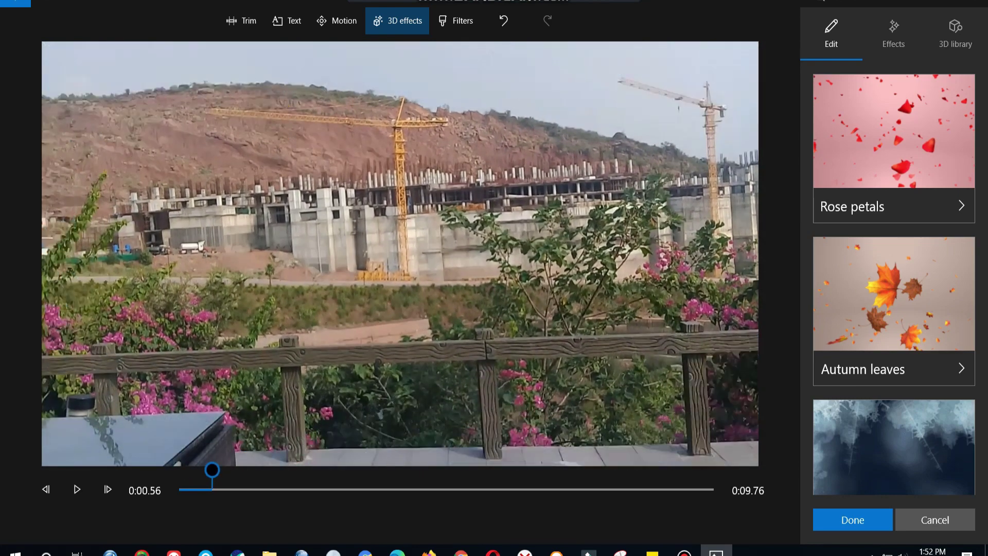
left_click_drag(212, 470, 179, 469)
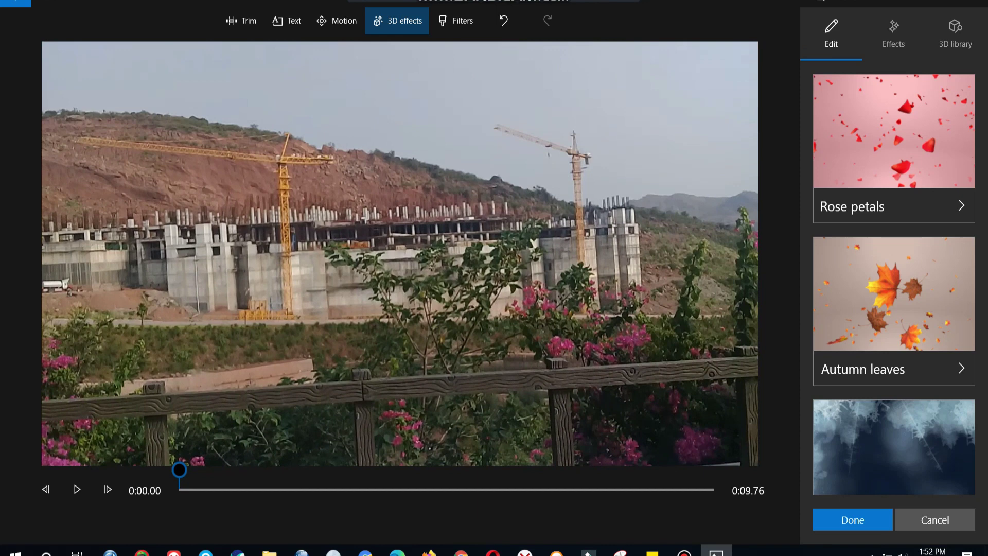
Add the Heart sparkles effect at the start of the clip.
left_click(893, 34)
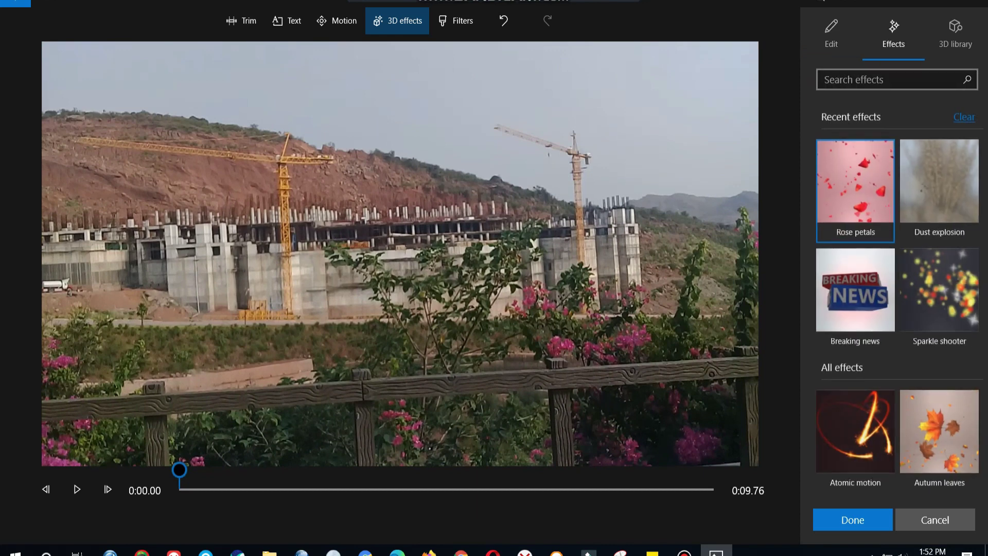
left_click(982, 309)
left_click(983, 309)
scroll(894, 314, "down", 5)
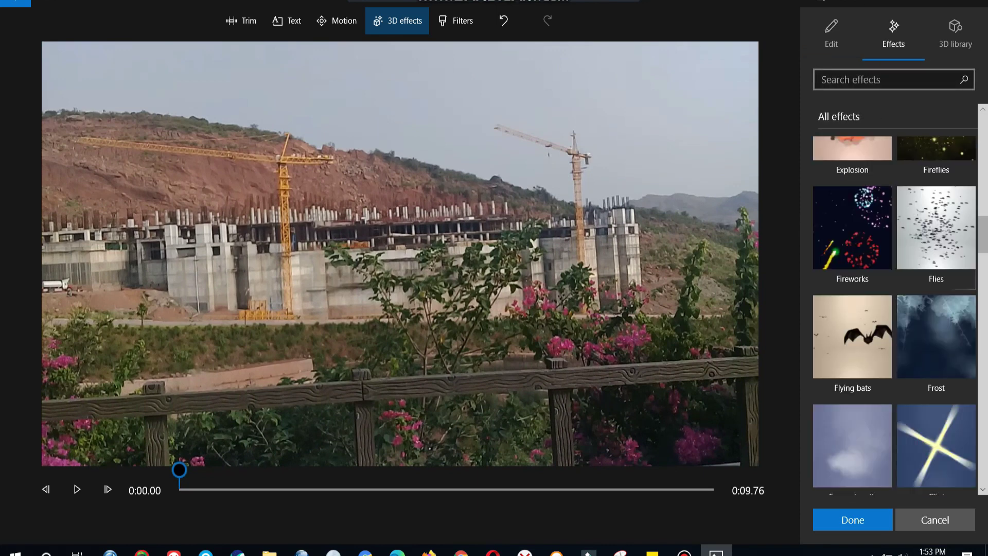
scroll(894, 314, "down", 5)
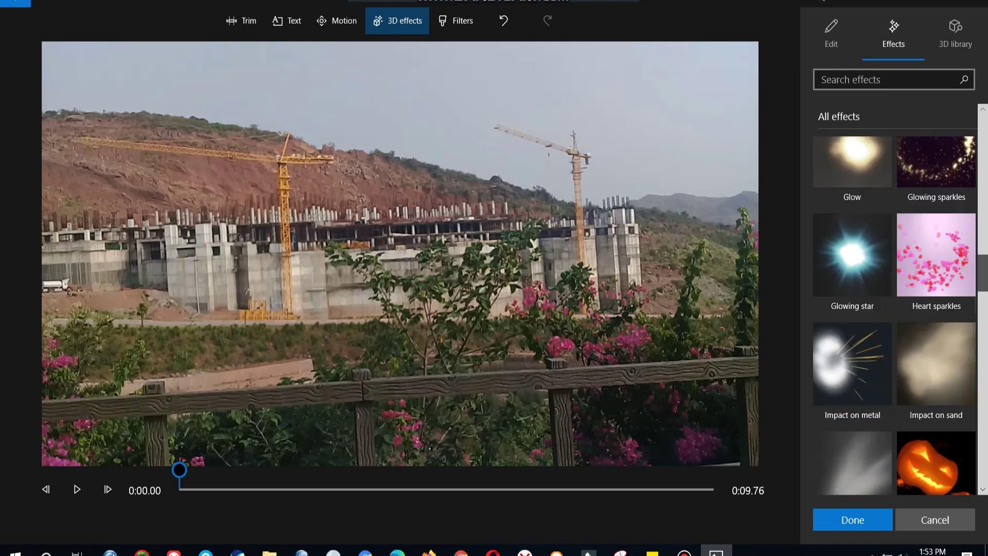
scroll(894, 314, "up", 1)
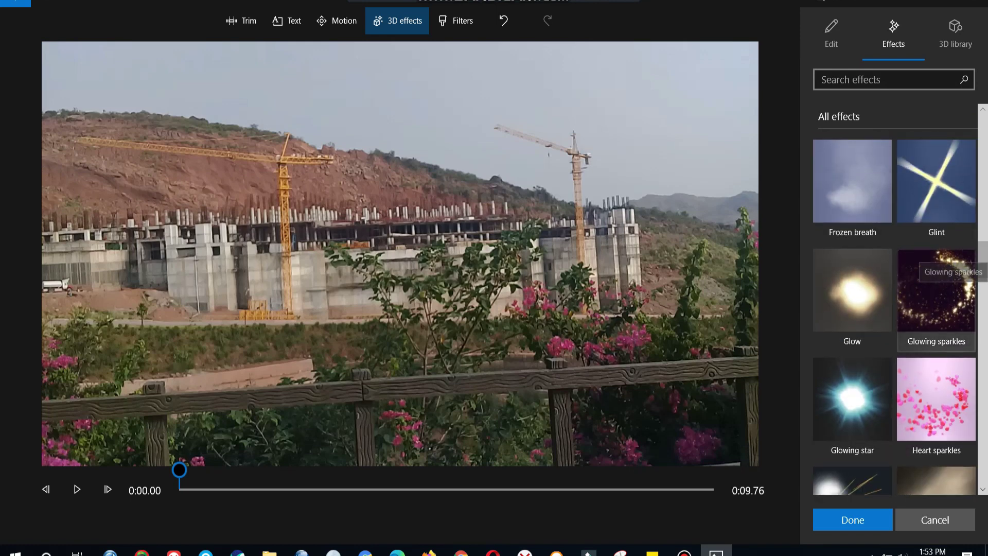
left_click(935, 371)
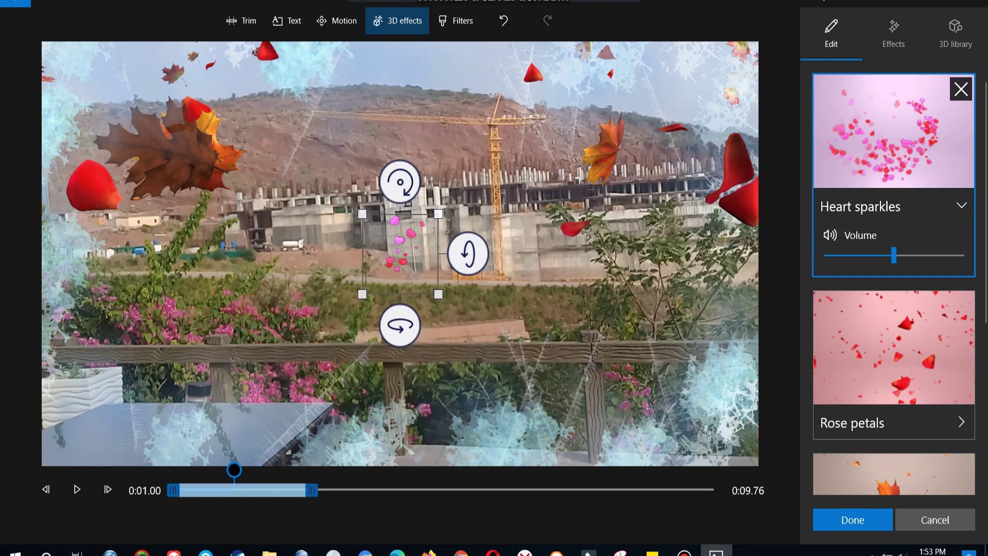
Enlarge the Heart sparkles effect over the building and move the playhead back near the clip's start.
left_click_drag(439, 295, 557, 420)
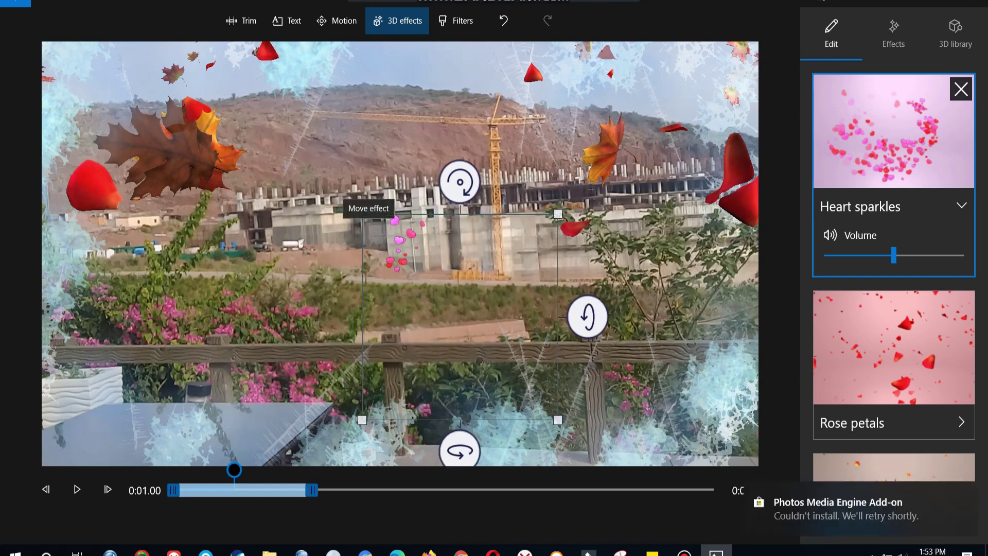
left_click_drag(363, 214, 321, 170)
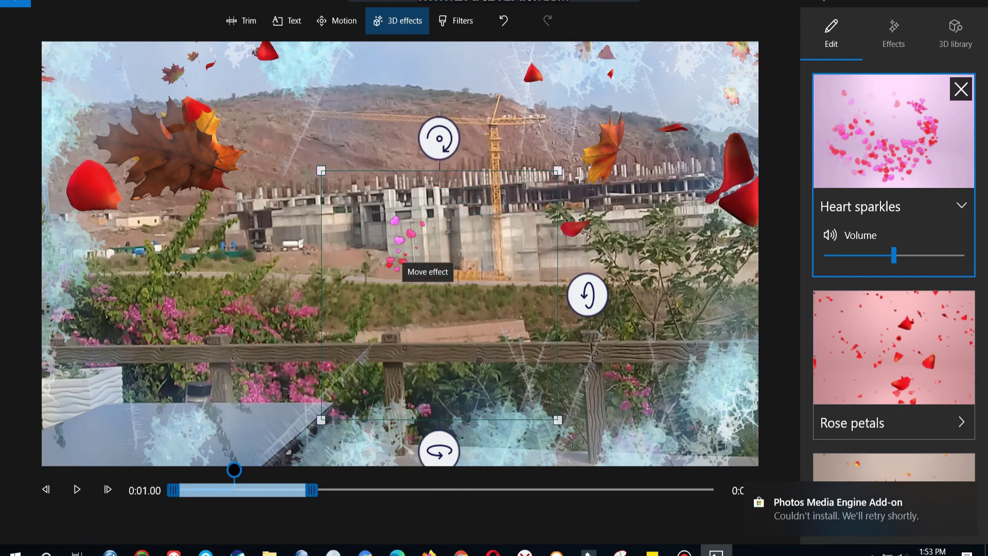
left_click_drag(234, 470, 182, 470)
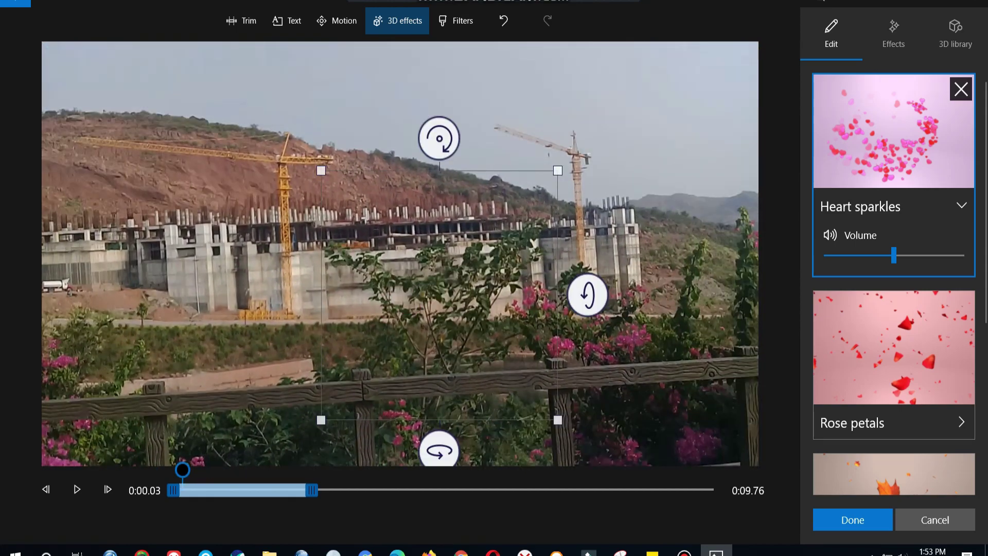
Delete the Heart sparkles, Rose petals, Autumn leaves and Frost effects from the clip and finish editing its 3D effects.
left_click(961, 90)
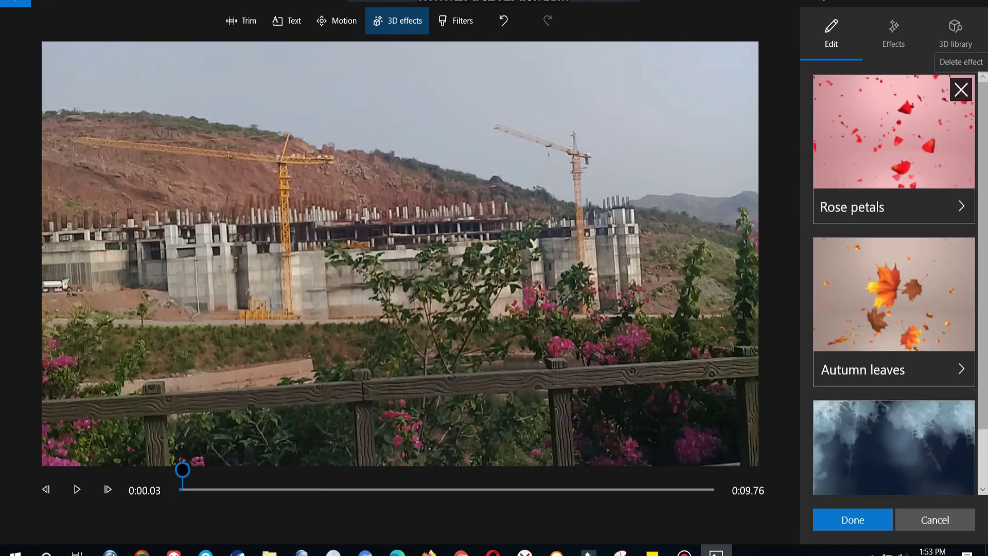
left_click(961, 90)
left_click(961, 89)
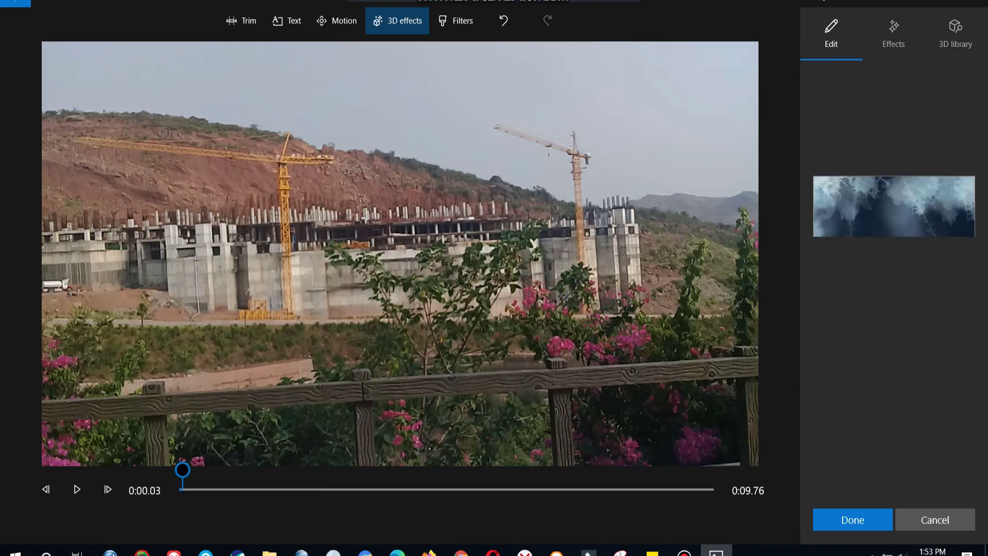
left_click(961, 90)
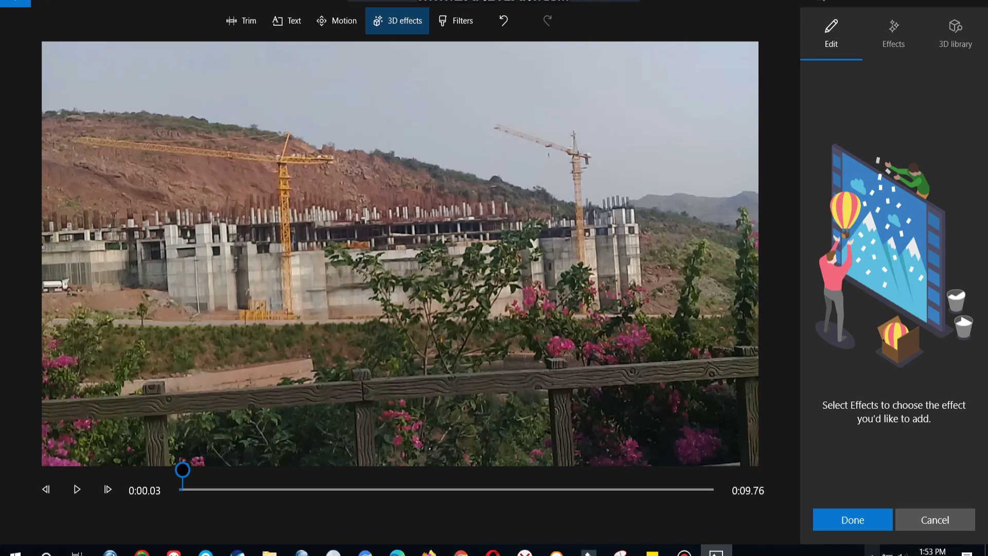
left_click(852, 520)
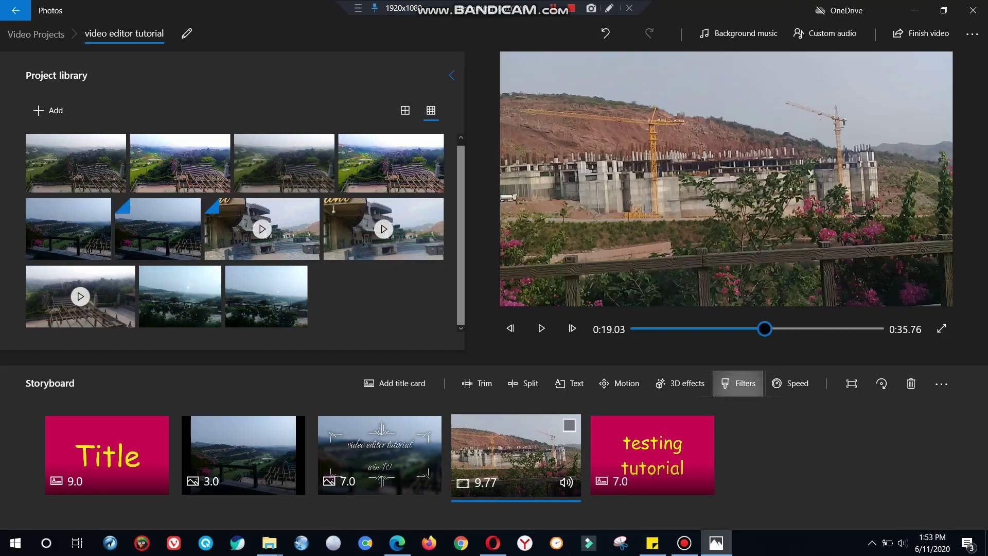
Open the filters for the building clip and try the Classic, Adventure, Pearl and Denim filters.
left_click(741, 381)
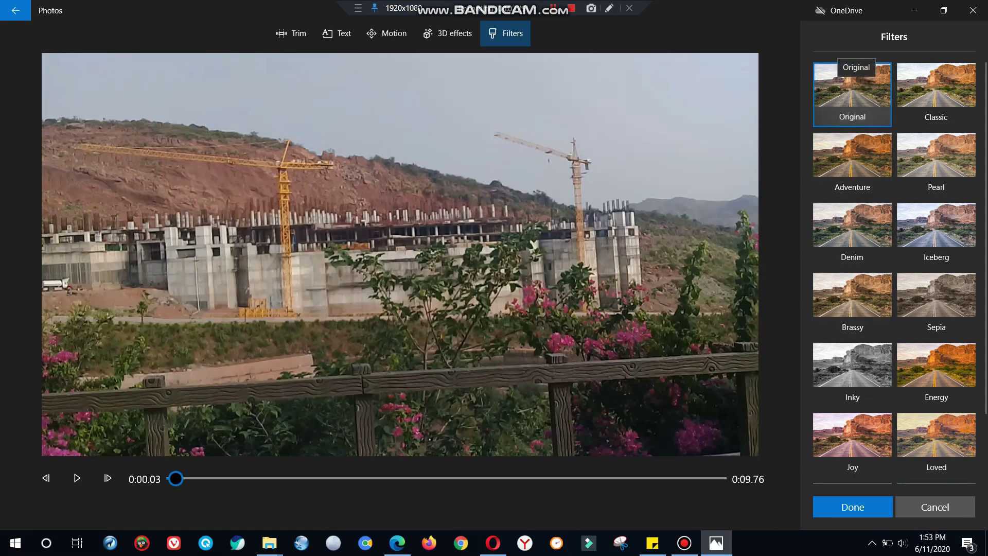
left_click(921, 98)
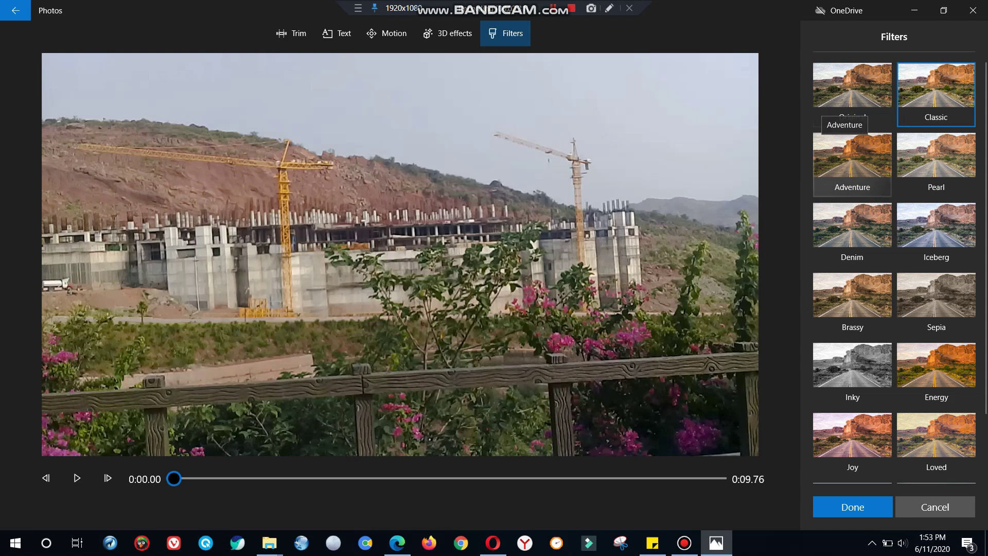
left_click(847, 147)
left_click(906, 152)
left_click(872, 209)
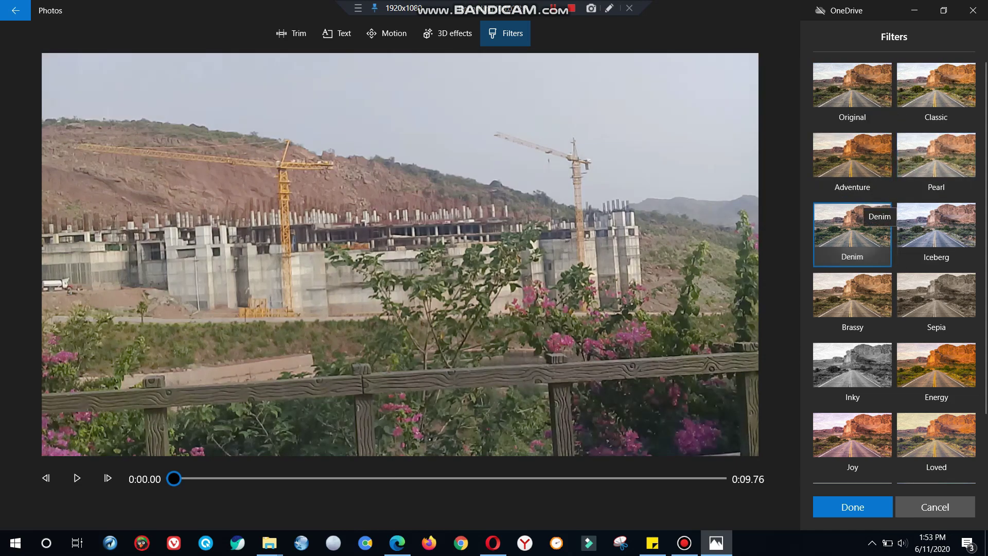
Try the Brassy, Sepia, Inky, Energy, Joy and Loved filters on the building clip.
left_click(870, 280)
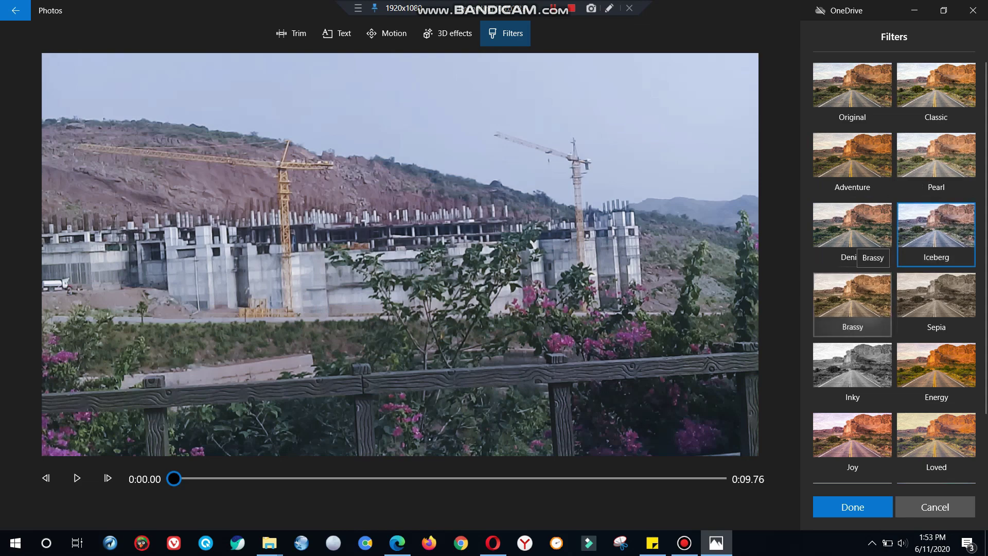
left_click(921, 298)
left_click(854, 368)
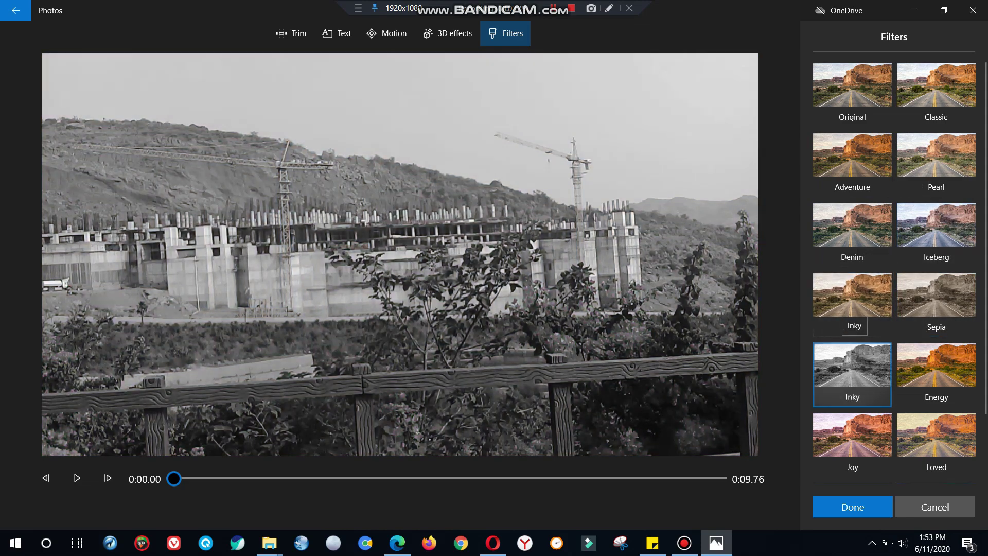
left_click(903, 365)
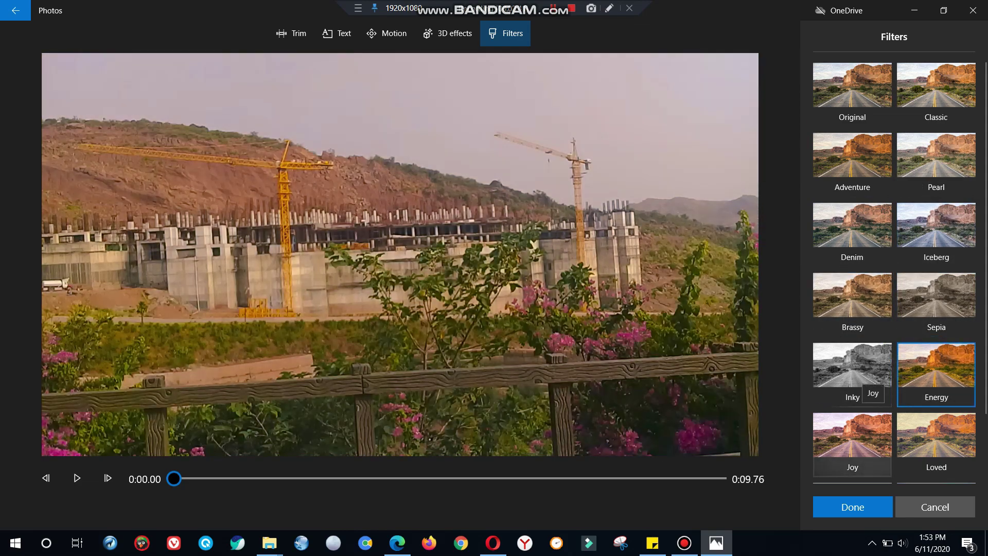
left_click(875, 419)
left_click(921, 438)
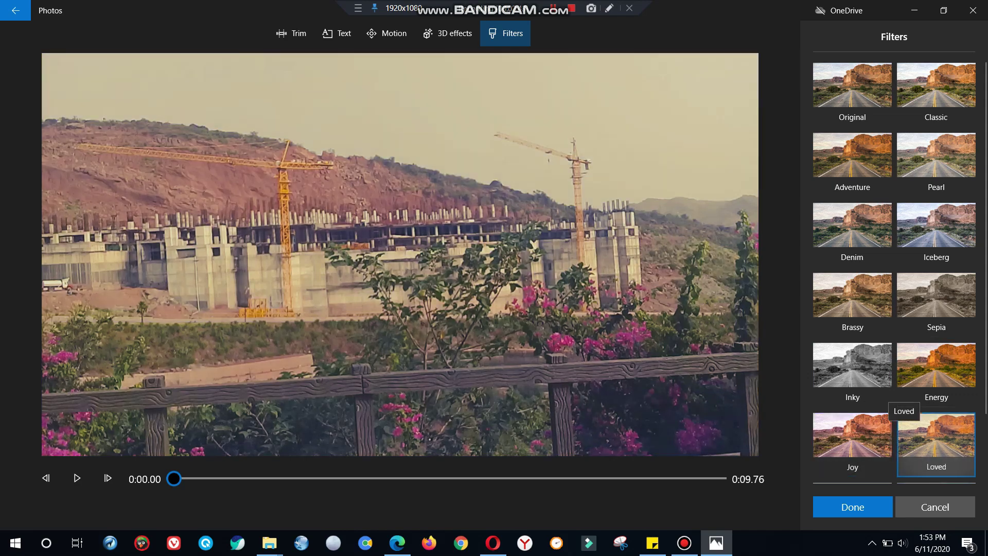
Try the Arcade and Pixel filters on the building clip and choose the Joy filter instead.
left_click_drag(983, 402, 983, 463)
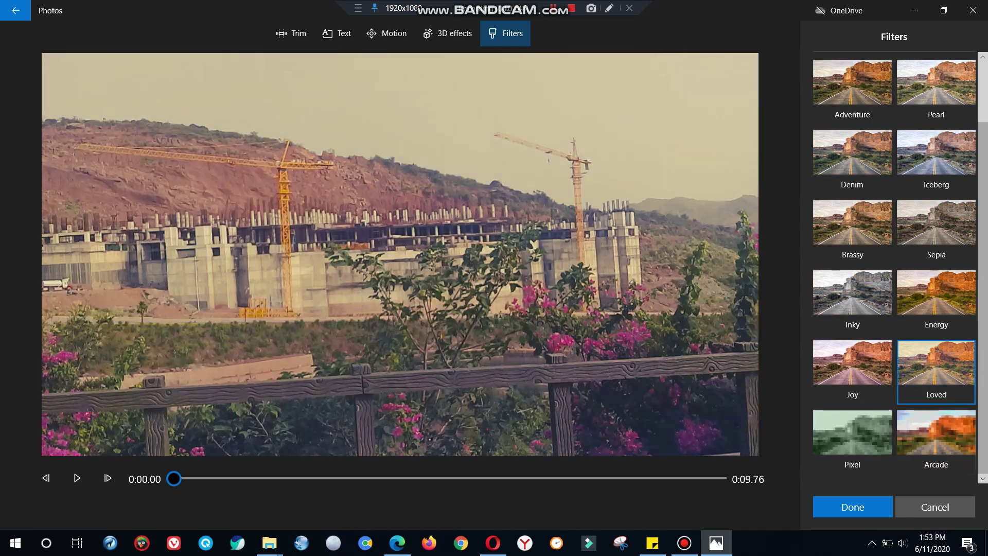
left_click(942, 432)
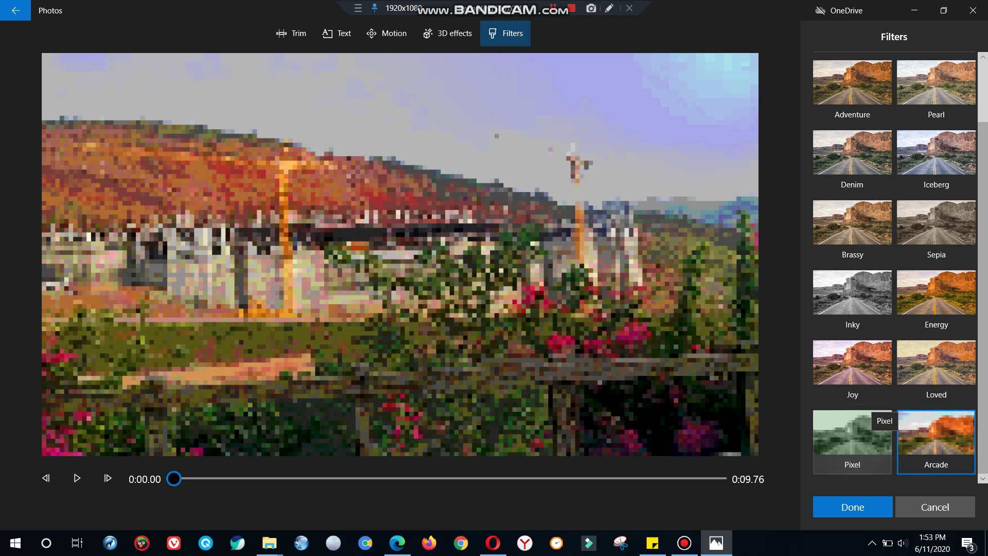
left_click(876, 441)
left_click(848, 363)
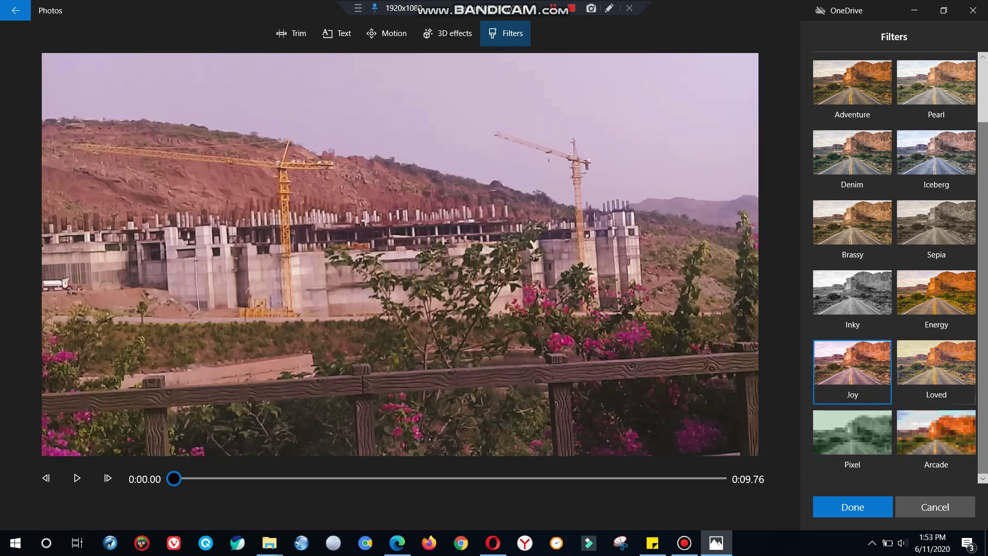
Try the Loved, Energy and Inky filters on the building clip and restore the Original look.
left_click(936, 363)
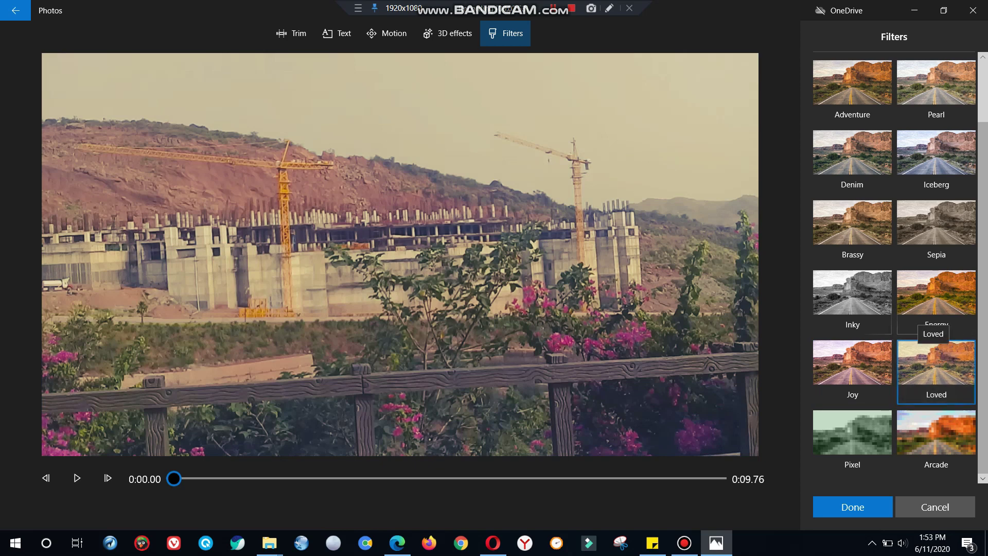
left_click(923, 296)
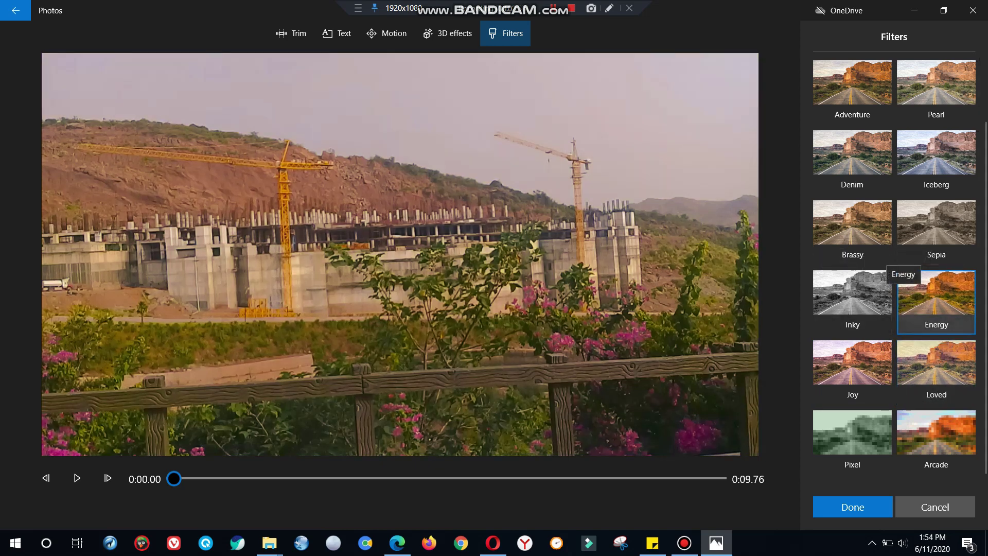
left_click(869, 275)
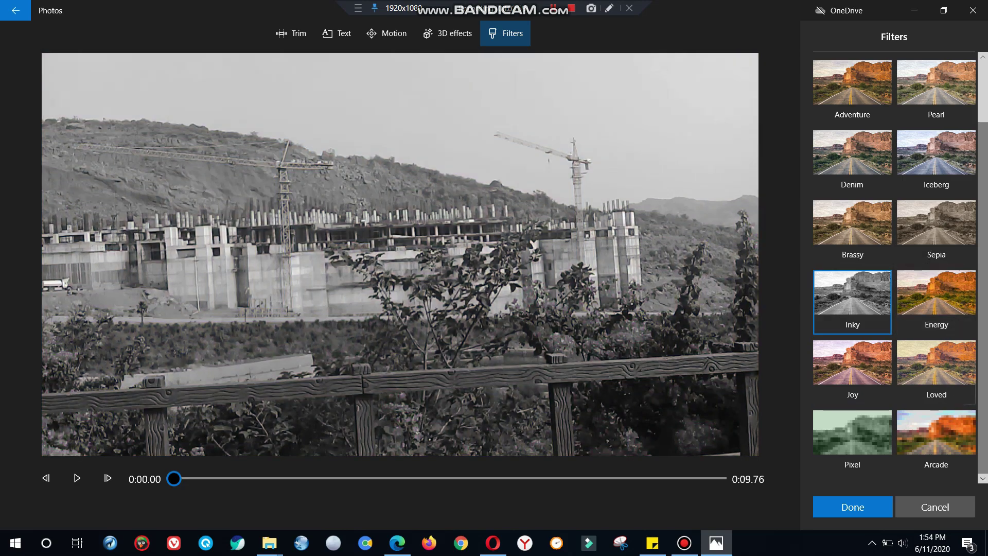
scroll(869, 276, "up", 2)
scroll(895, 258, "up", 1)
left_click(936, 226)
left_click(844, 88)
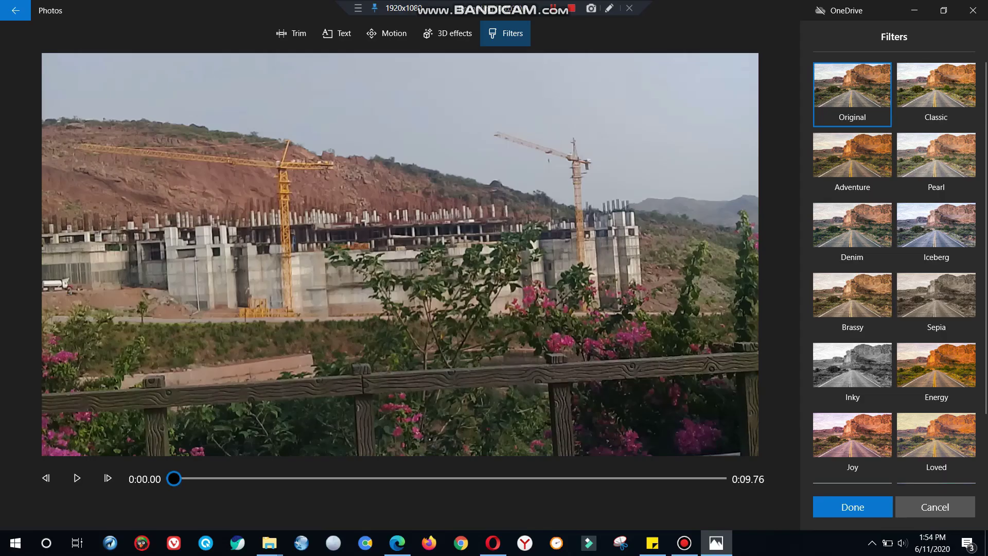
Trim the start of the building clip to 0:00.56, giving a clip length of 0:09.20.
left_click(291, 32)
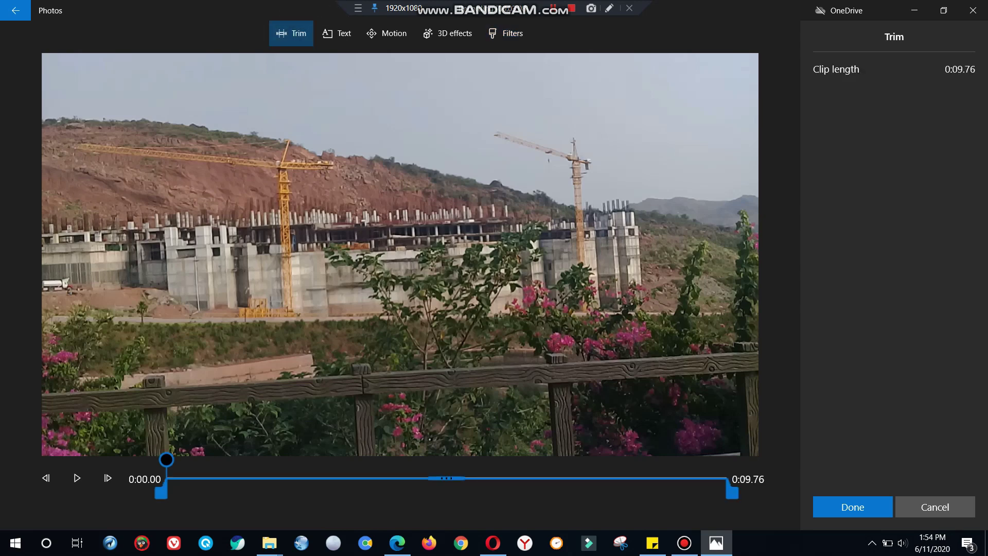
left_click_drag(161, 492, 182, 492)
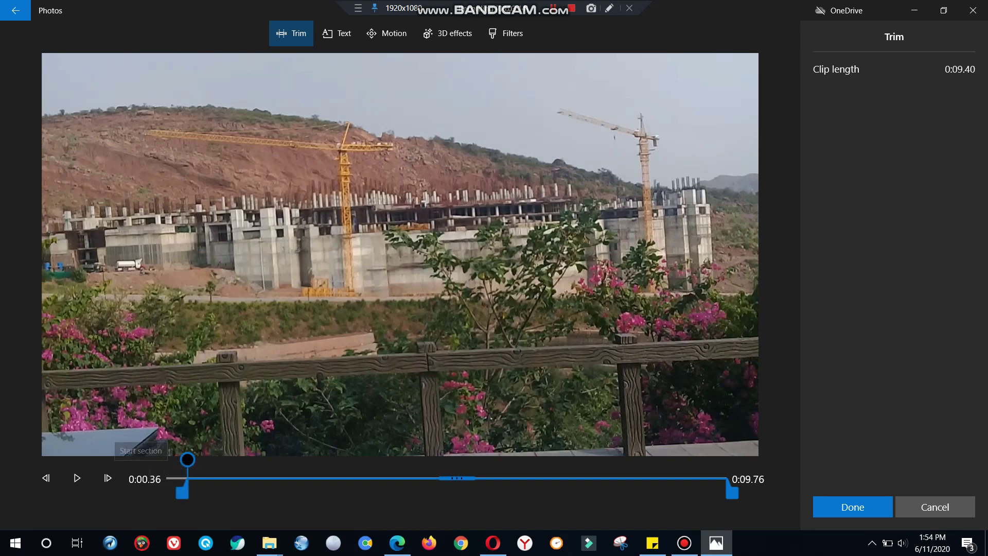
left_click_drag(182, 492, 193, 492)
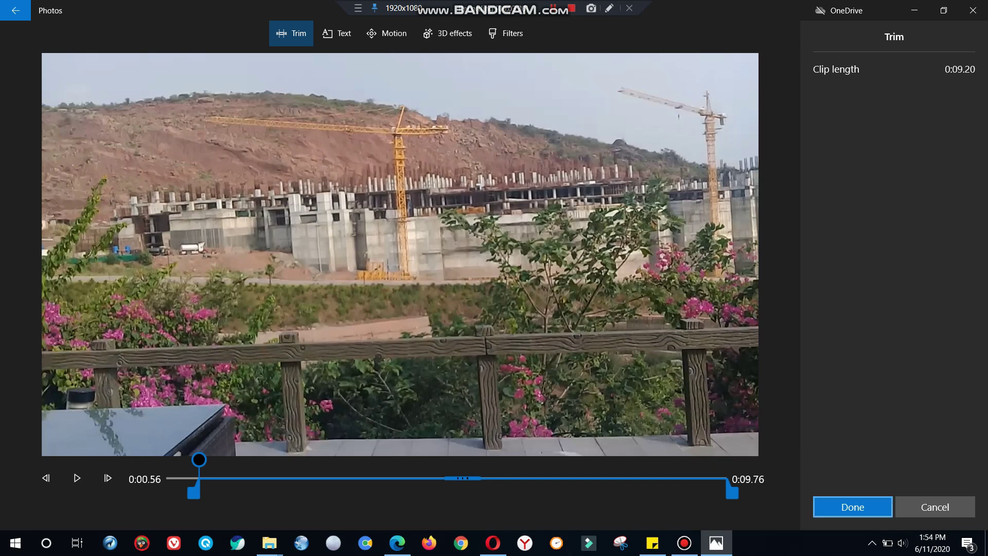
left_click(852, 507)
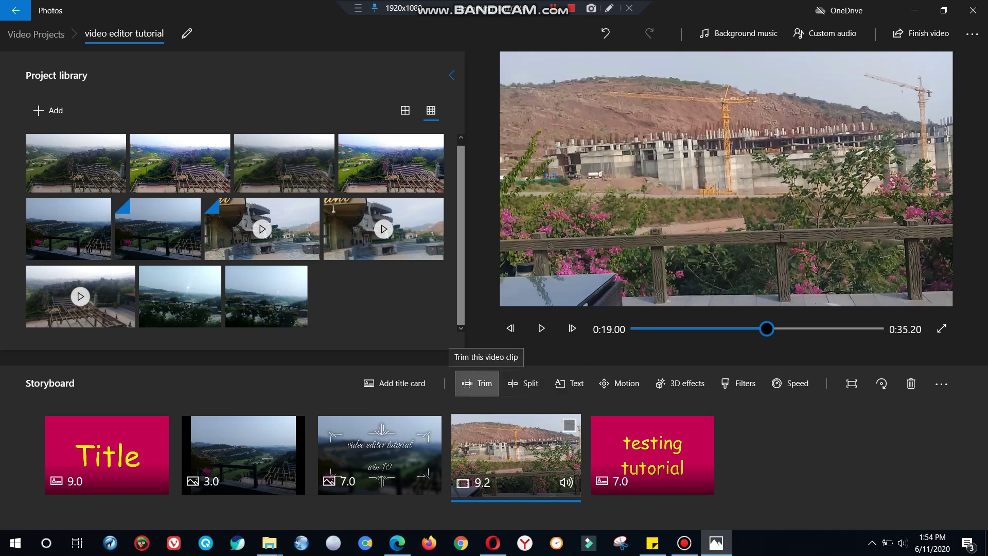
left_click(478, 383)
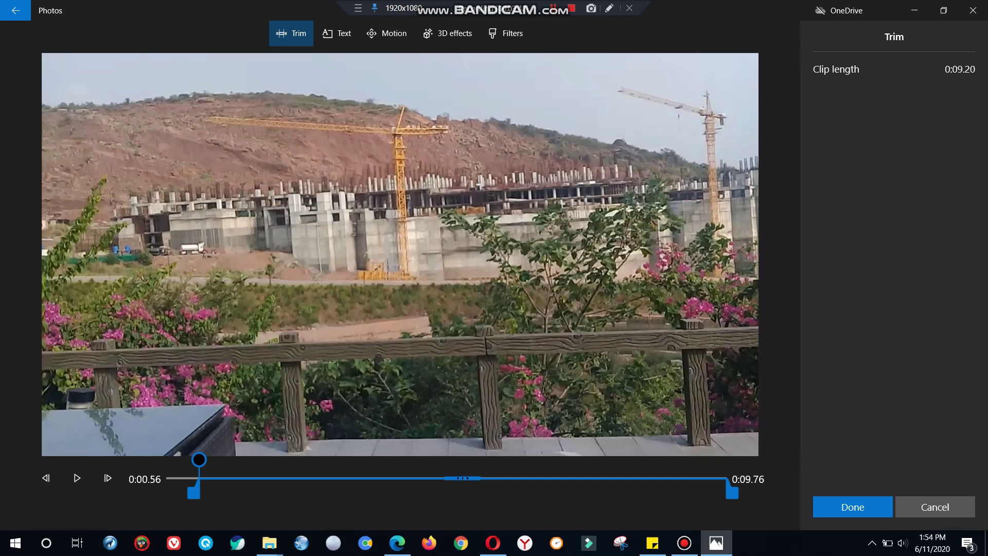
left_click(853, 506)
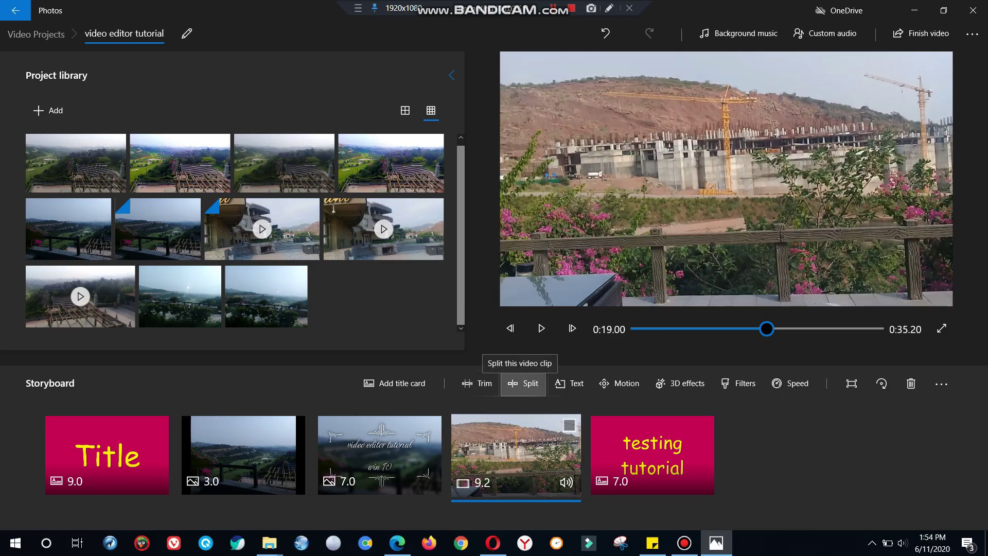
Split the building clip at 0:00.40 into two clips.
left_click(523, 383)
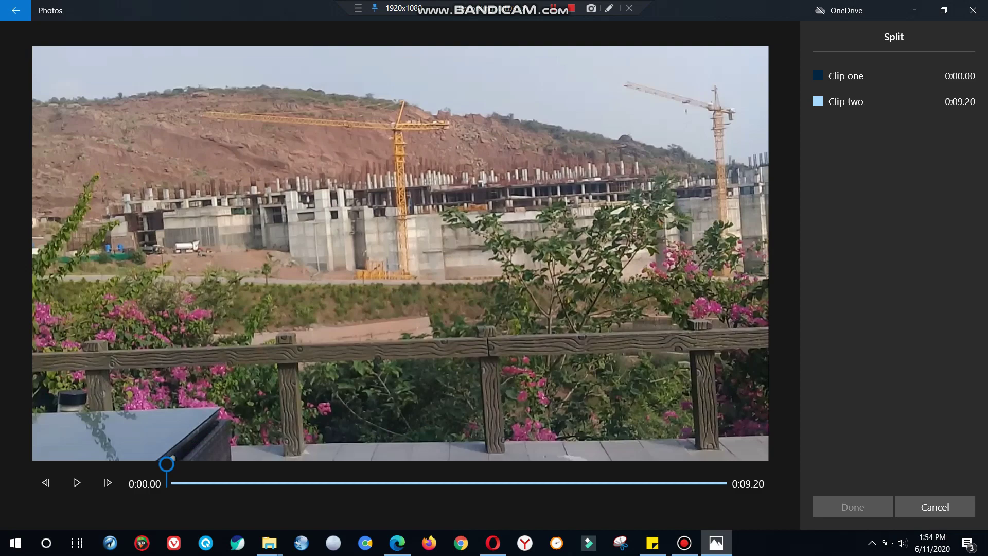
left_click_drag(166, 463, 191, 464)
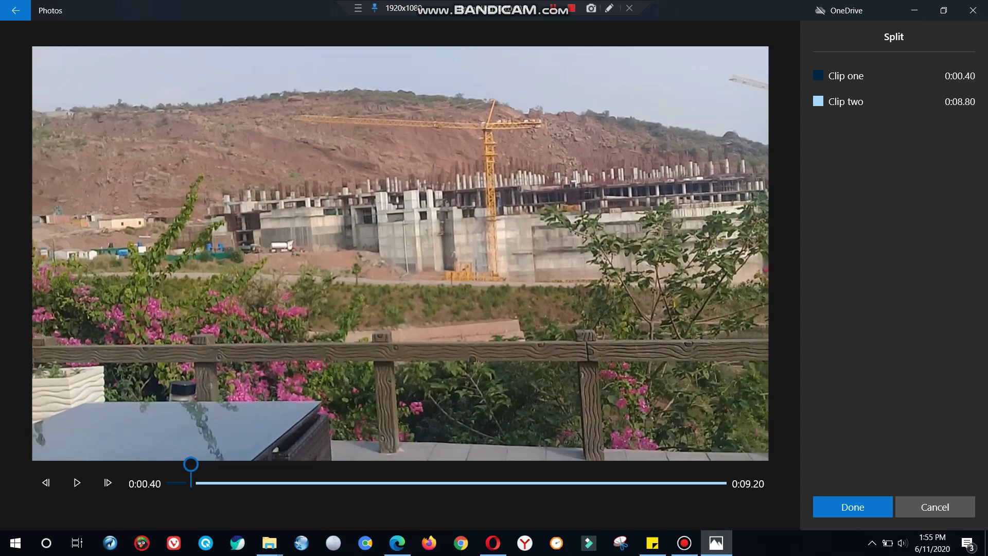
left_click(852, 507)
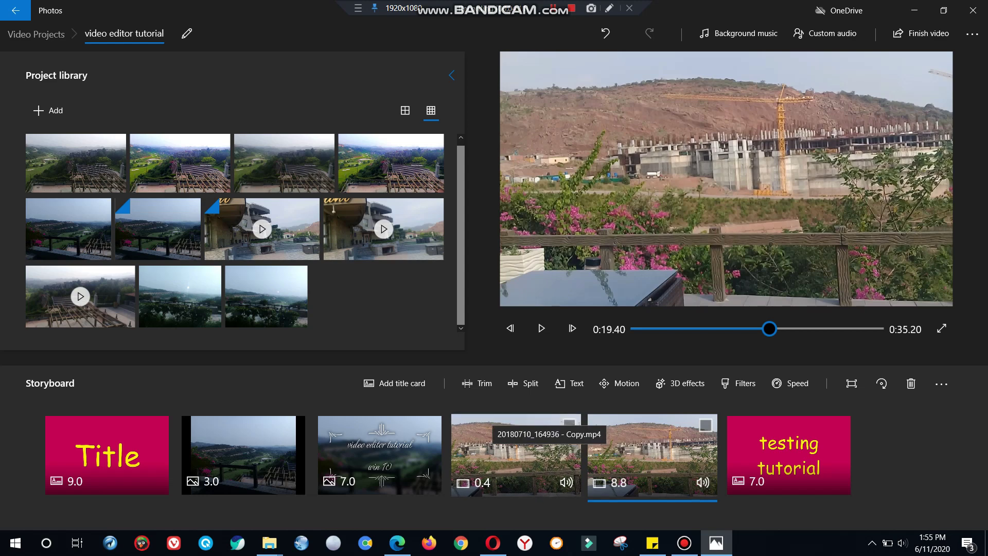
Remove the 0.4-second building clip from the storyboard and undo the removal.
left_click(549, 454)
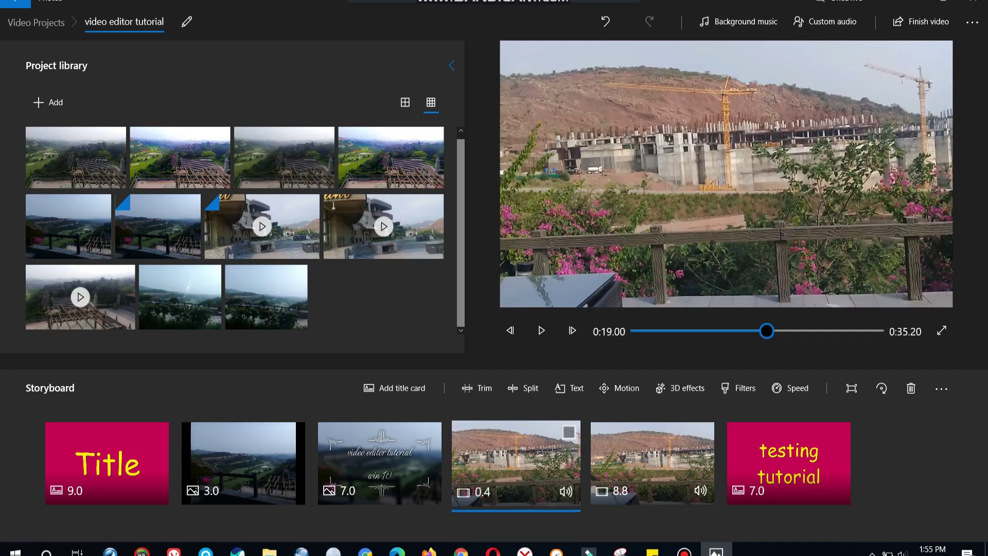
right_click(541, 457)
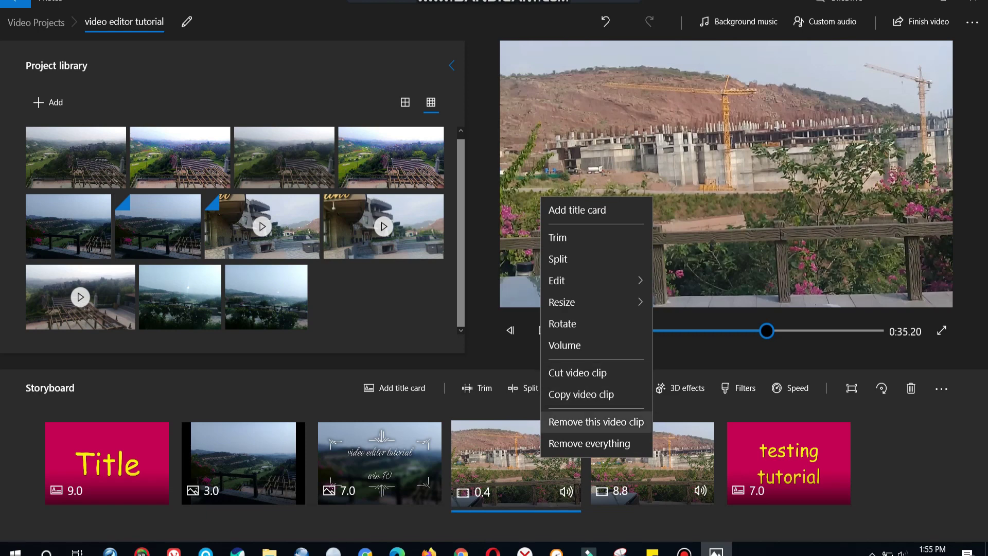
left_click(595, 422)
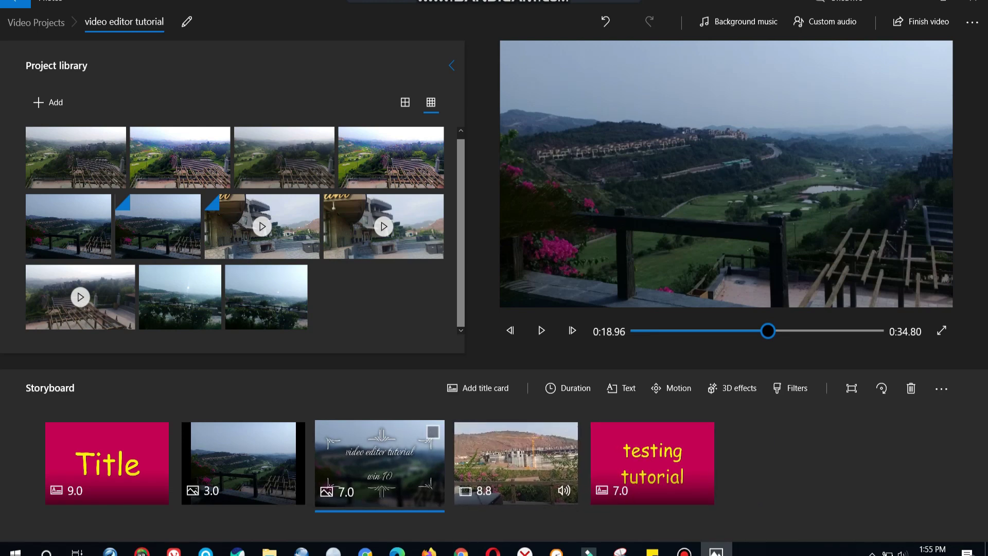
left_click(605, 22)
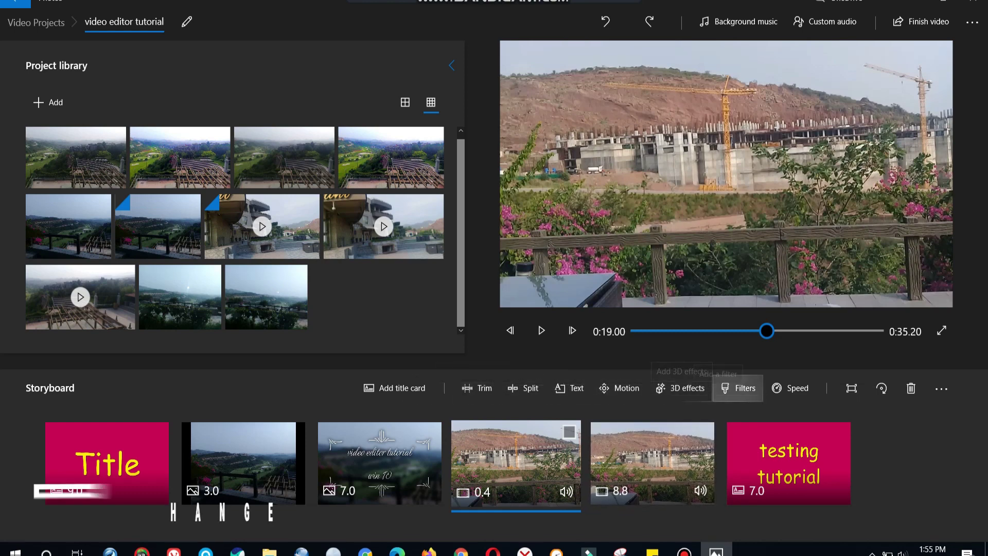
Try a speed of 1.75x on the 0.4-second building clip, then bring it back to about normal speed.
left_click(791, 388)
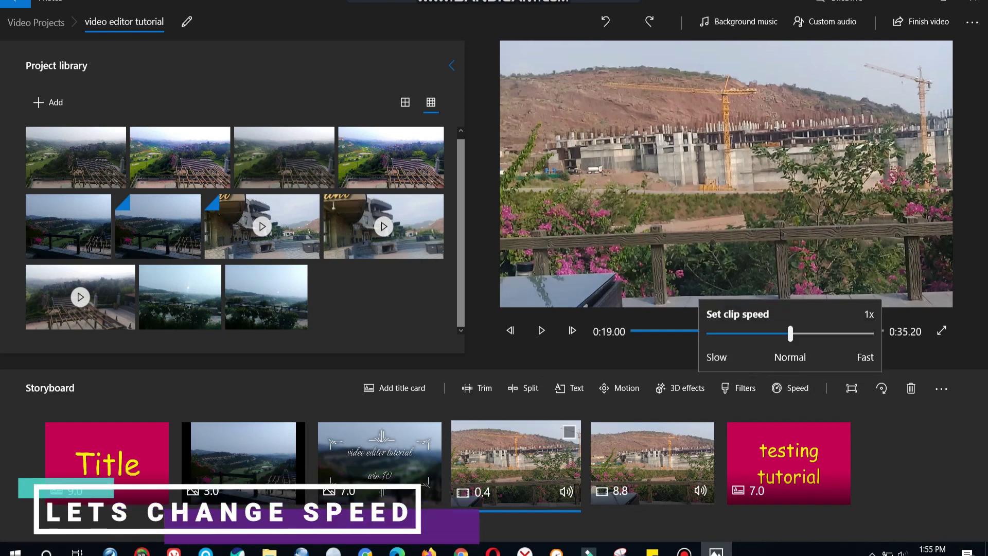
left_click_drag(790, 333, 800, 333)
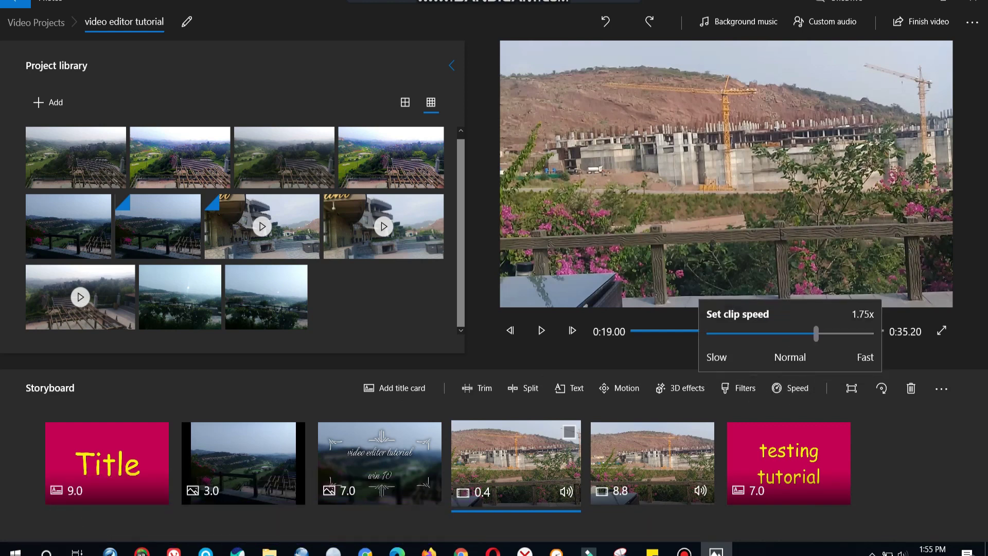
mouse_move(802, 333)
left_mouse_down()
mouse_move(730, 334)
mouse_move(863, 334)
mouse_move(784, 333)
left_mouse_up()
key("Escape")
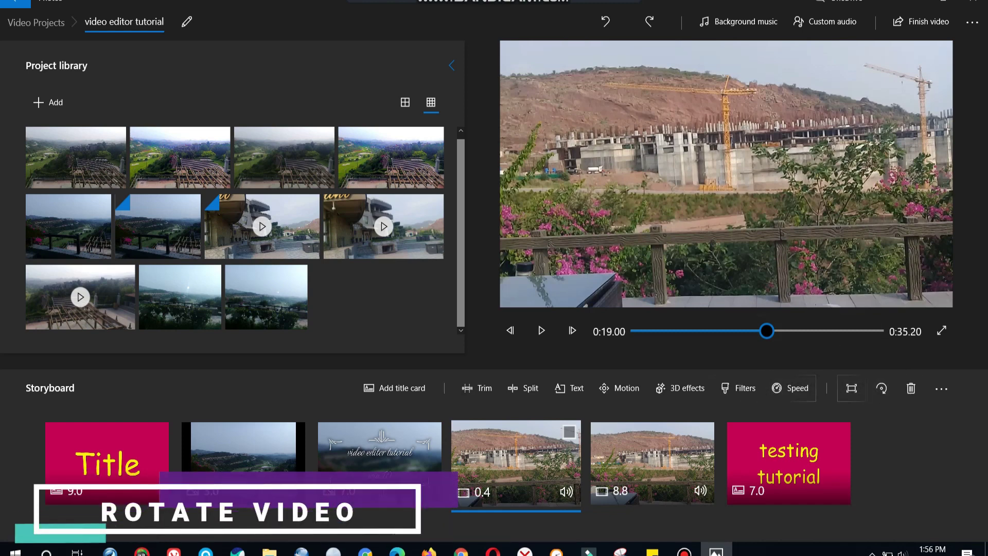
Rotate the 0.4-second building clip through a full turn in four 90-degree steps.
left_click(882, 389)
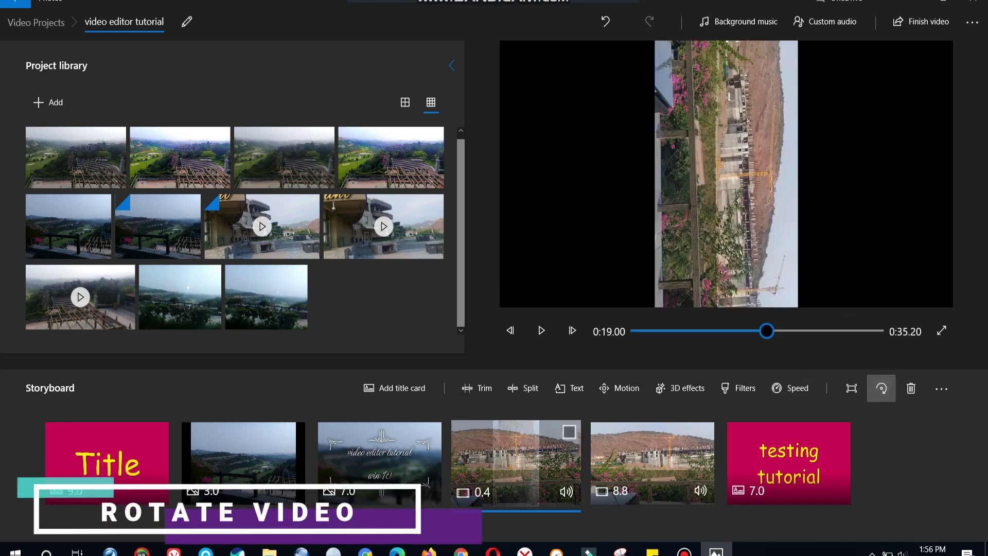
left_click(881, 389)
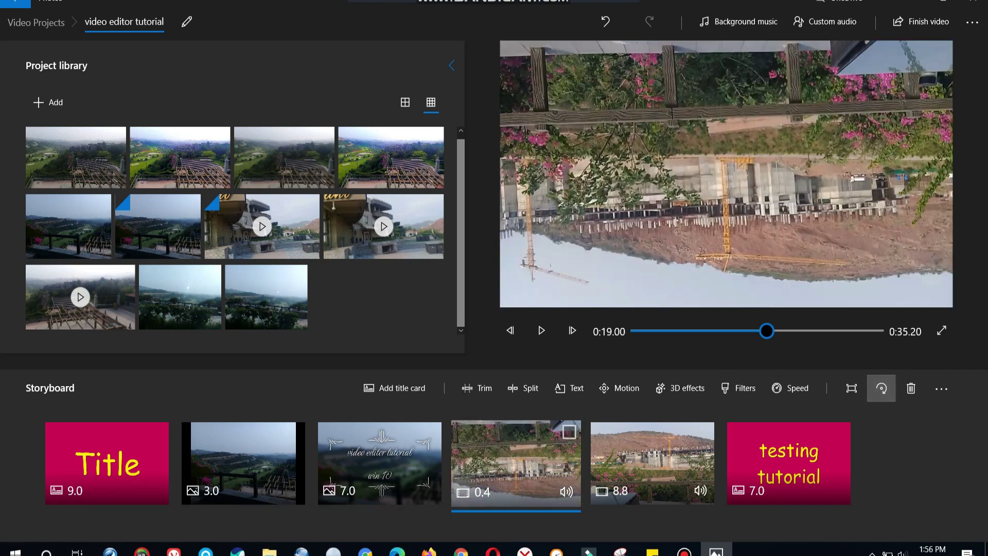
left_click(881, 389)
left_click(882, 389)
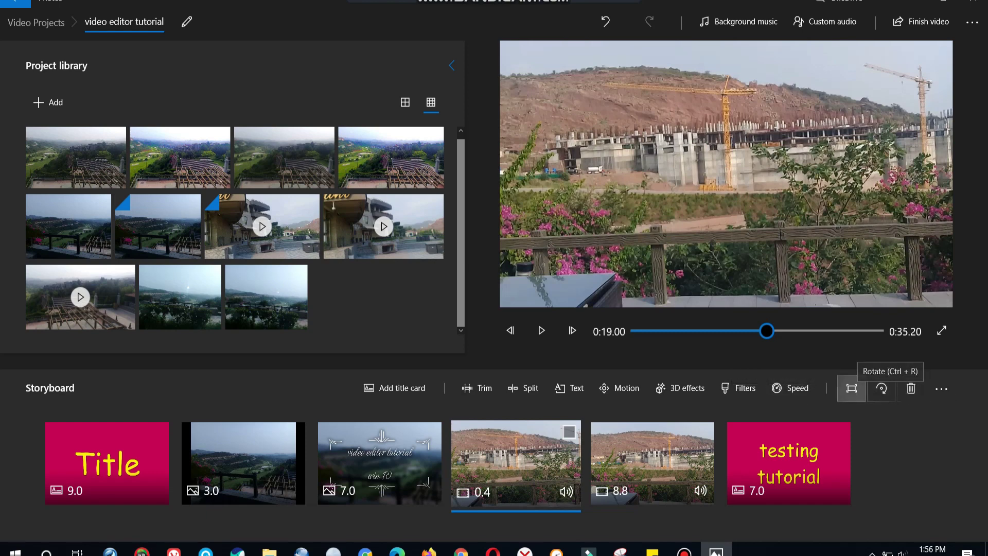
Check the extra storyboard and project options, review the app settings from Sources to Notifications, and return to the project.
left_click(941, 389)
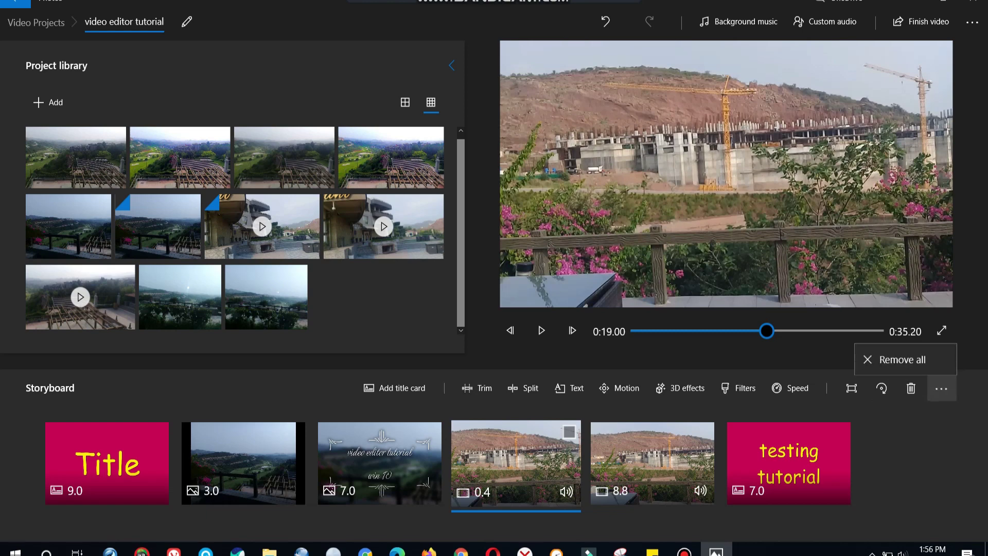
left_click(941, 389)
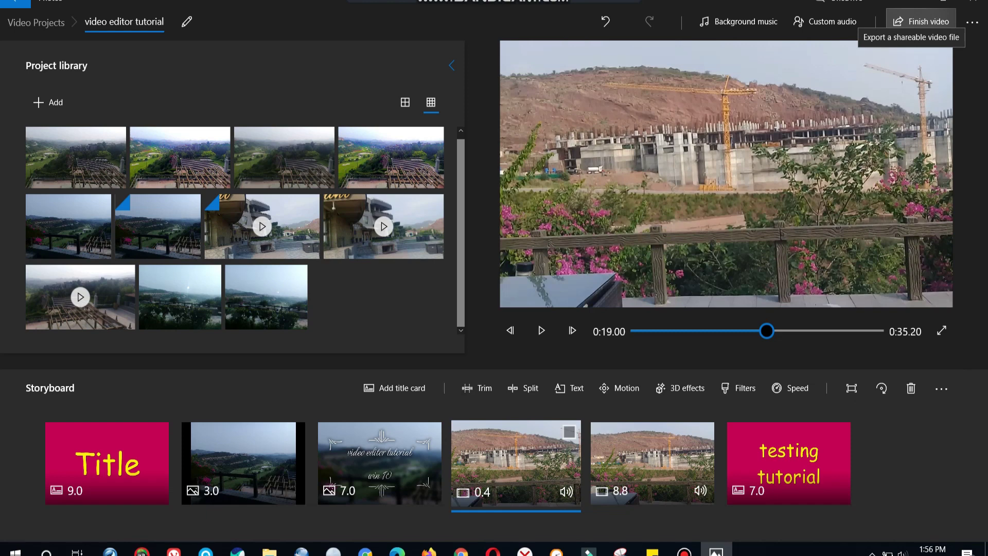
left_click(972, 23)
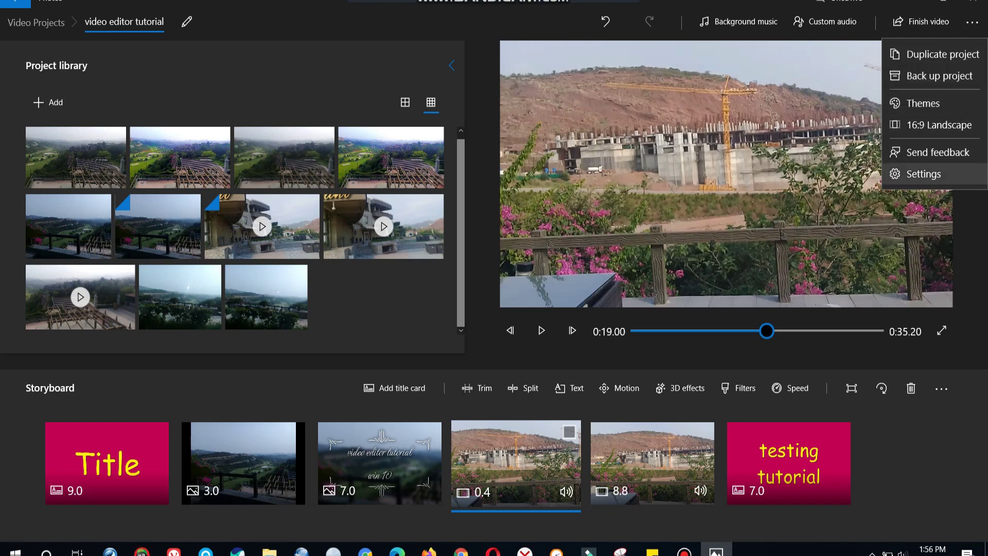
left_click(924, 174)
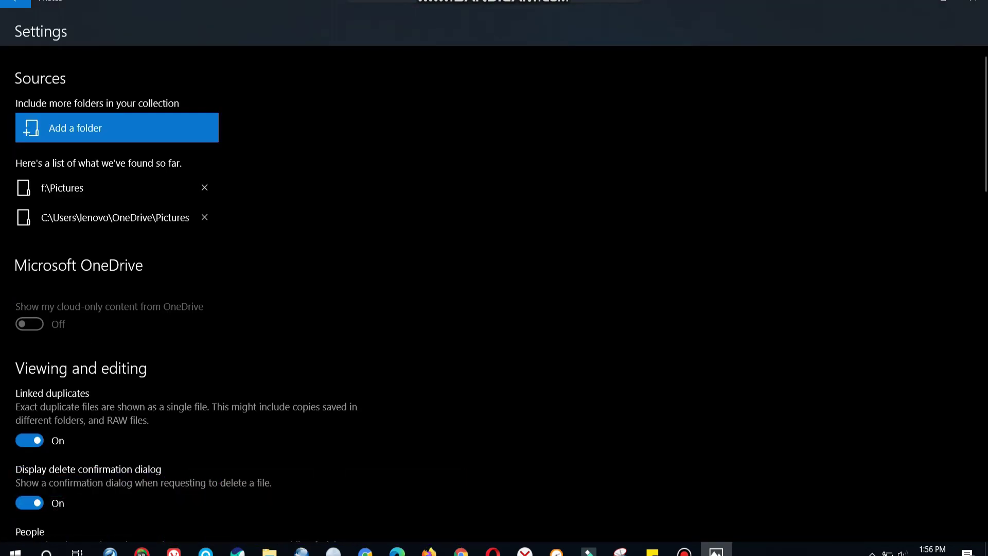
scroll(494, 293, "down", 10)
scroll(494, 294, "down", 6)
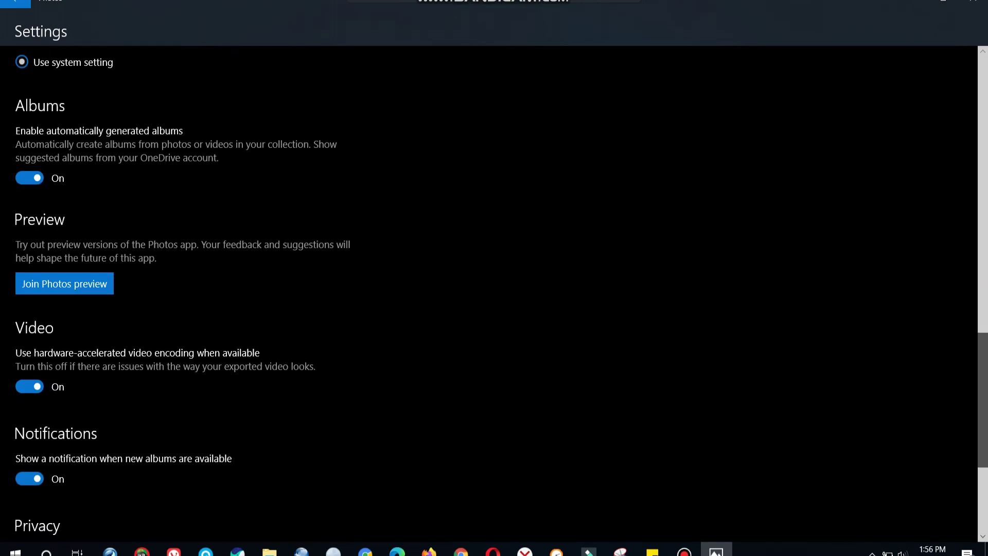
scroll(494, 293, "up", 12)
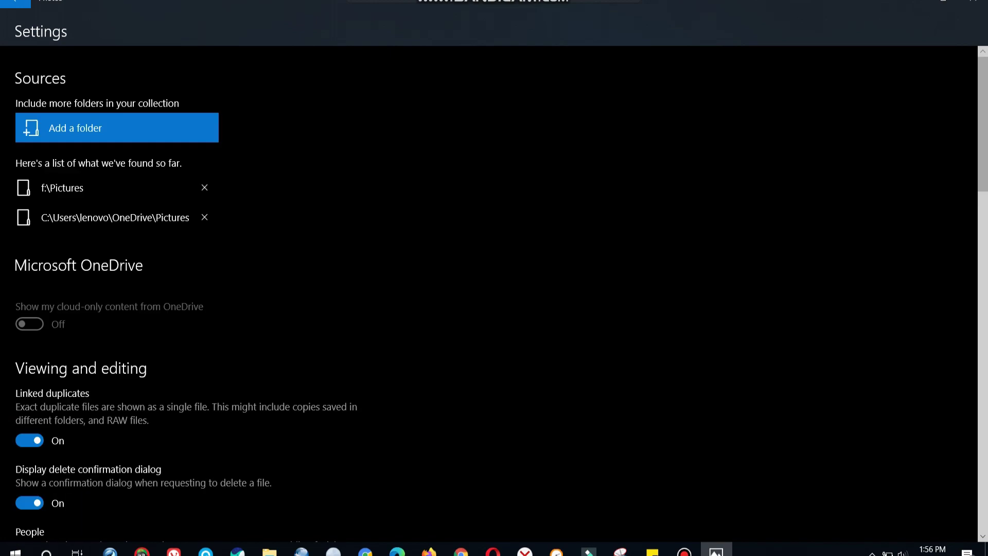
left_click(16, 3)
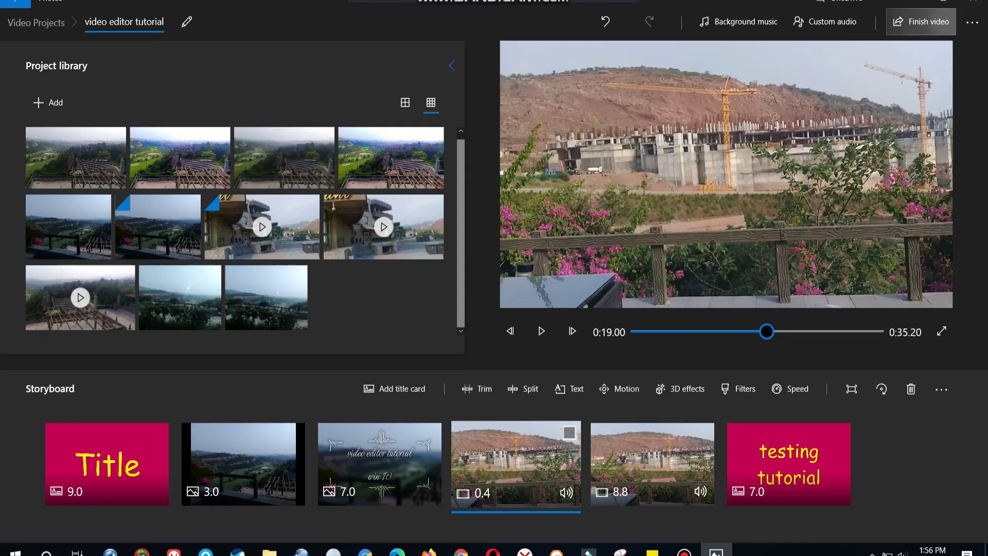
Set up the video export with High 1080p quality and hardware-accelerated encoding.
left_click(921, 21)
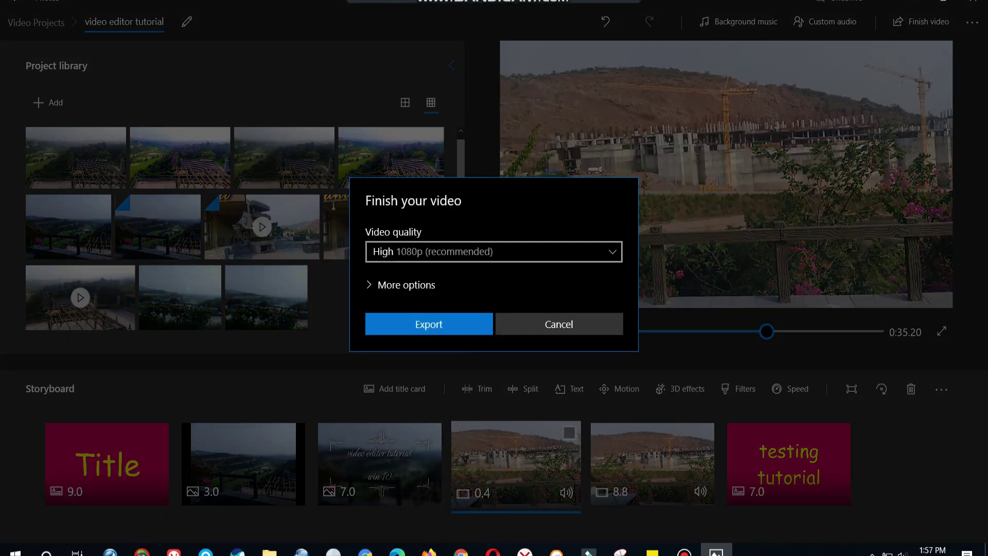
left_click(494, 251)
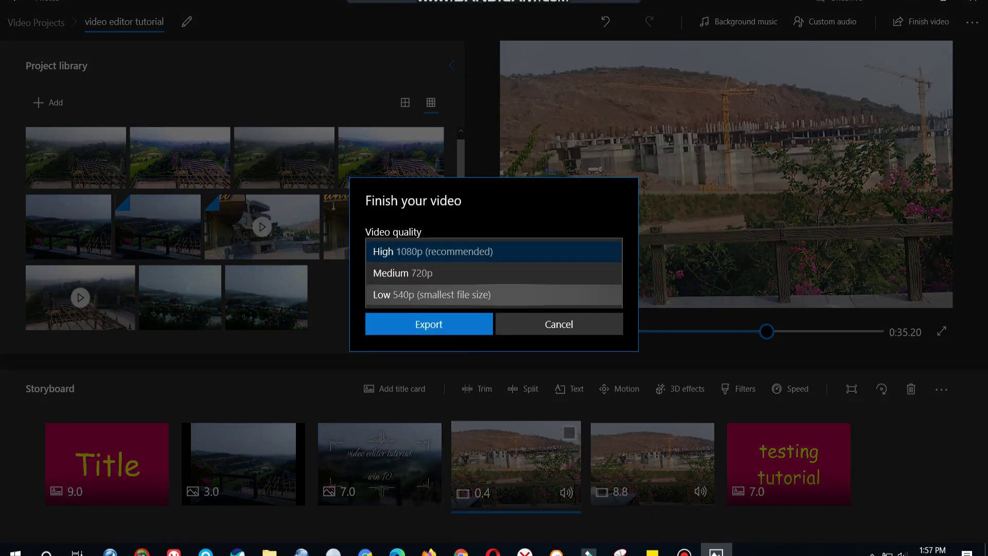
left_click(494, 252)
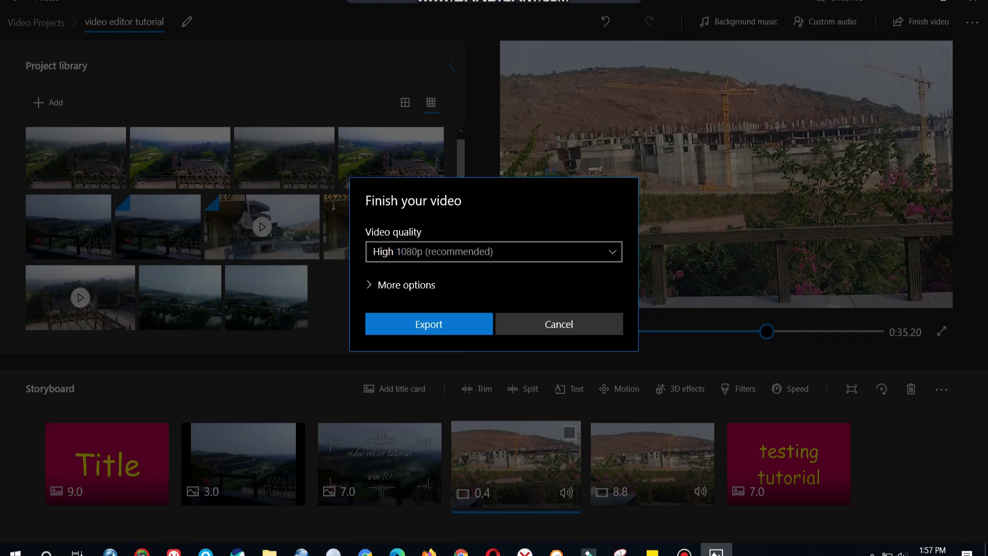
left_click(401, 285)
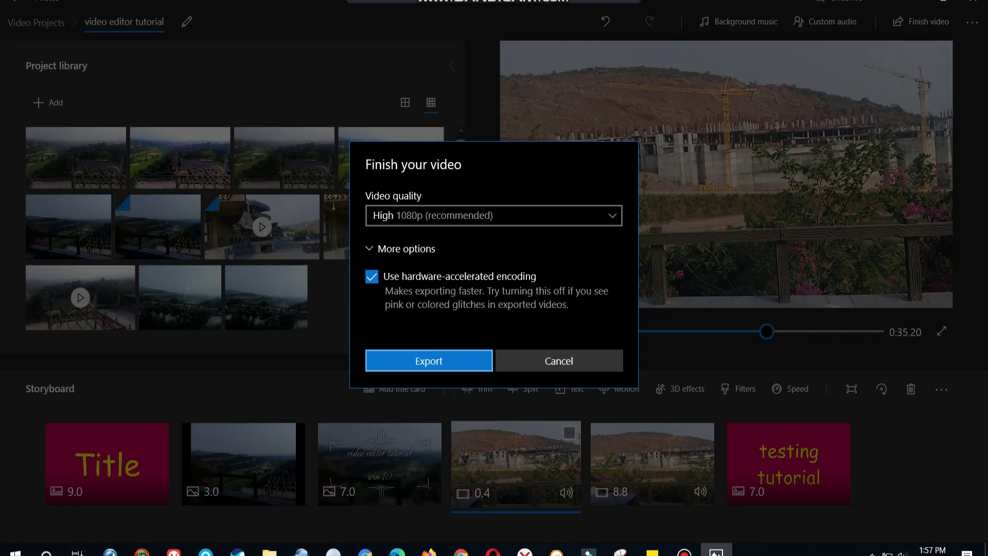
left_click(442, 362)
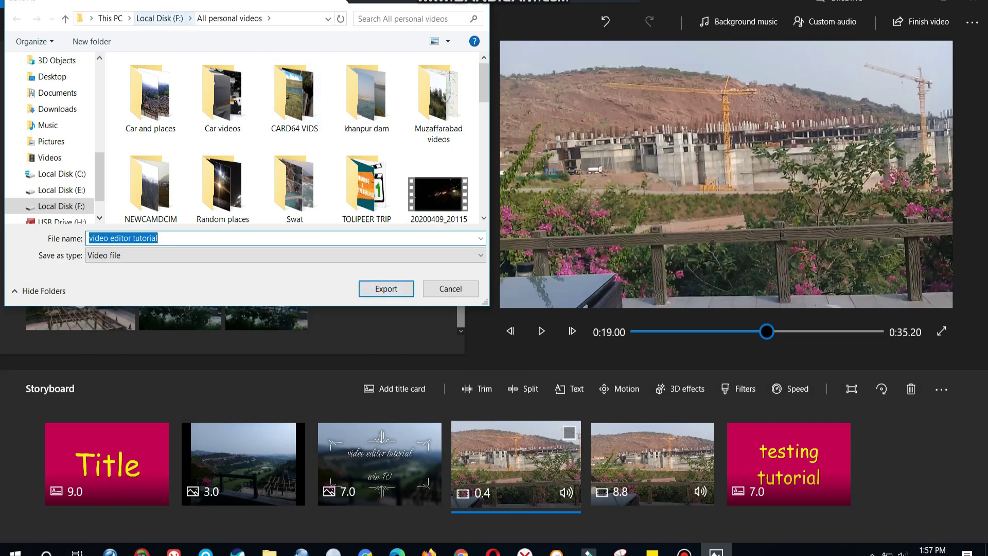
Export the video as video editor tutorial to the tut folder on Local Disk (F:), then cancel the export.
left_click(160, 19)
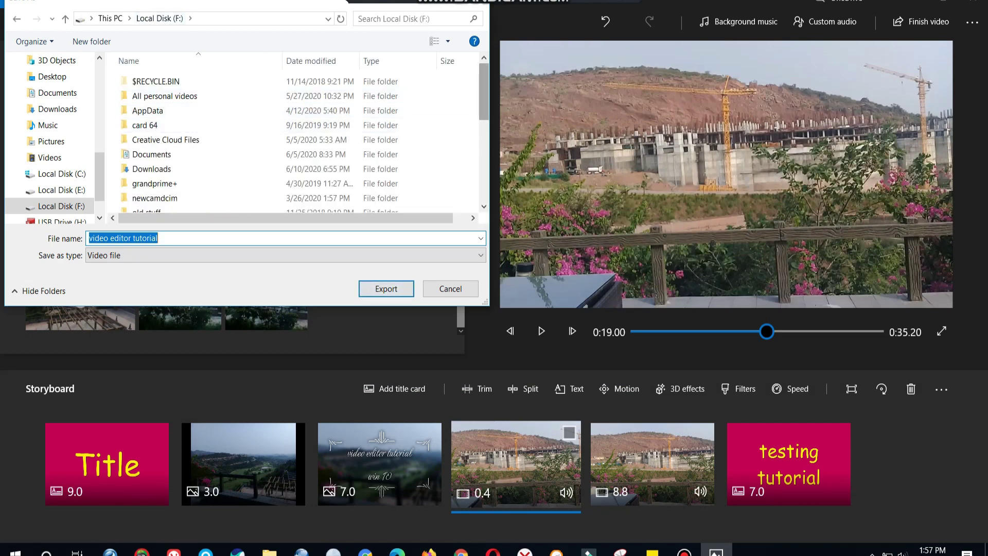
scroll(334, 103, "down", 2)
scroll(294, 133, "down", 2)
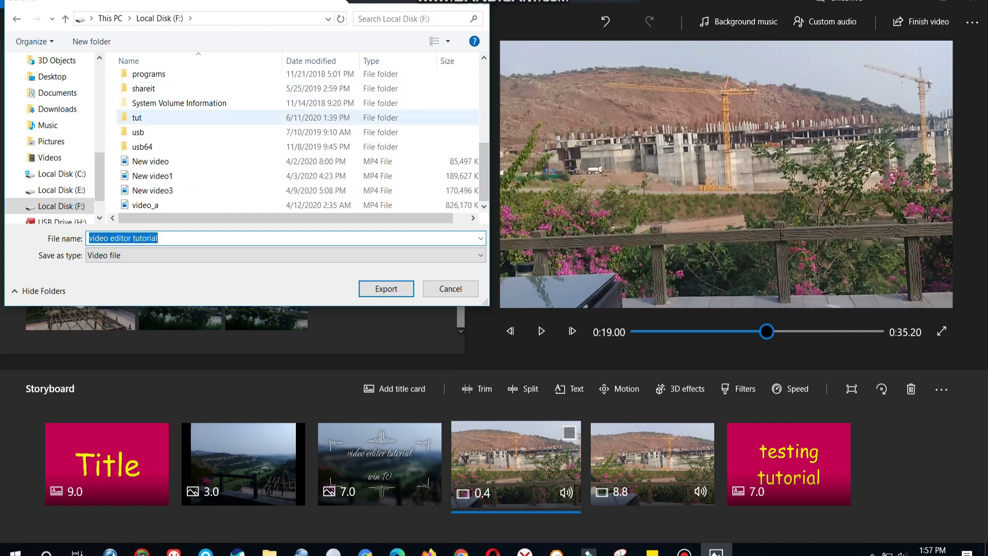
double_click(149, 120)
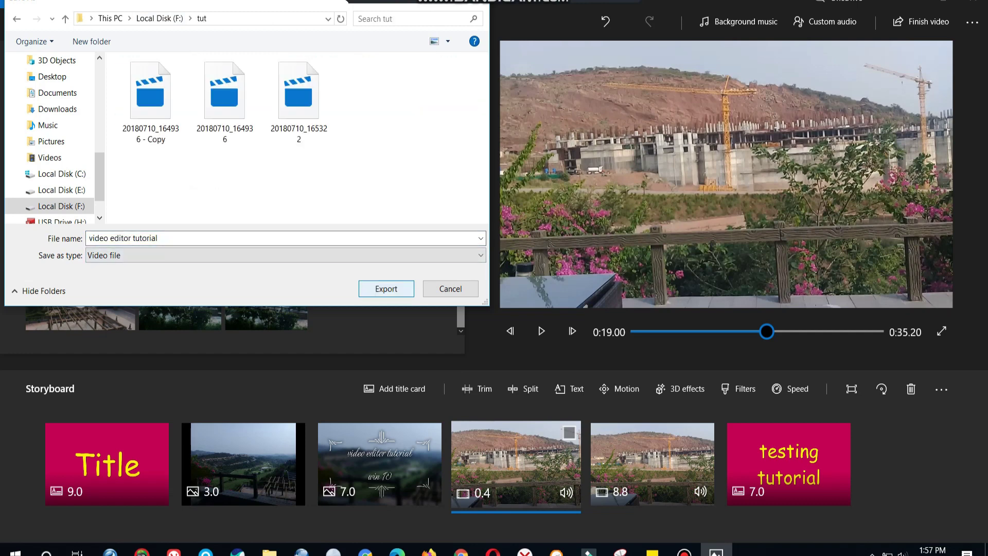
key("Return")
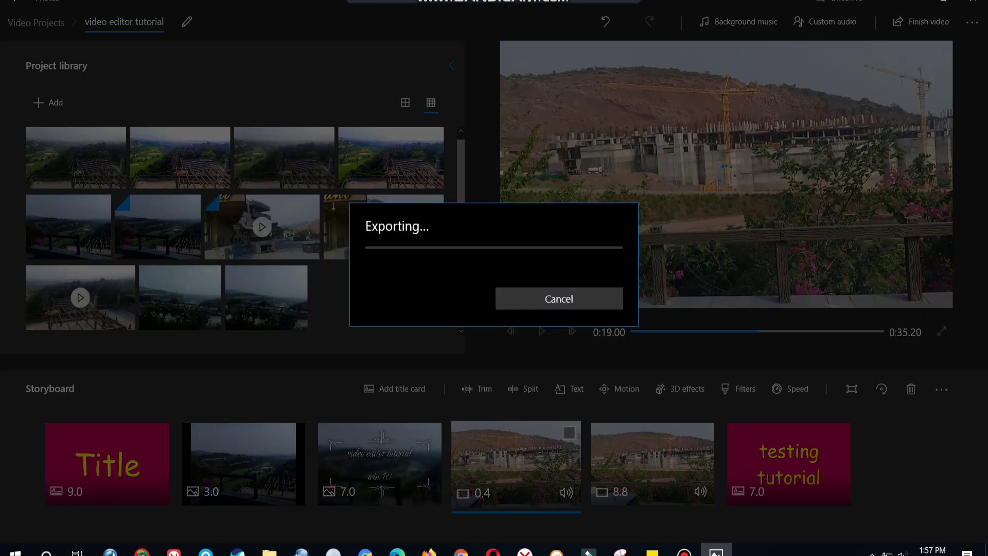
left_click(558, 299)
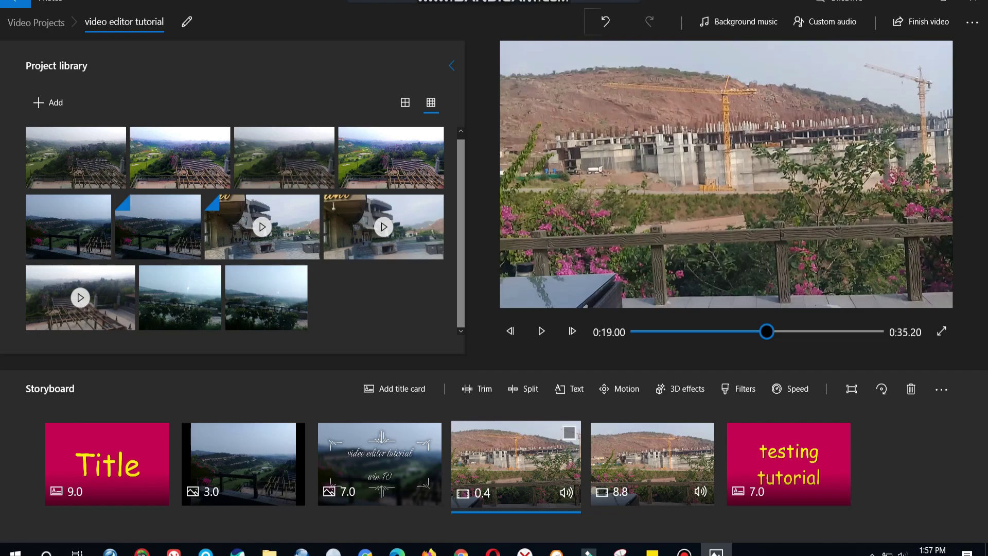